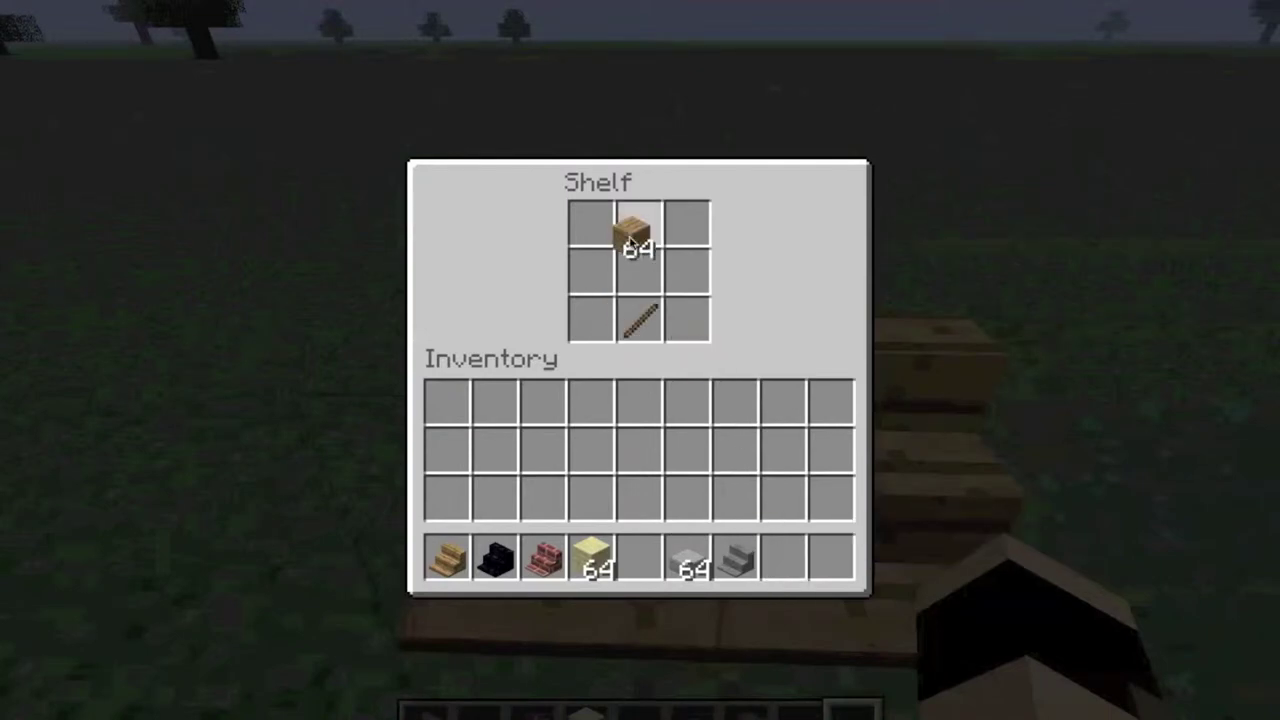
- Put single oak wood planks in the shelf's top and middle centre slots and return the rest to the inventory
right_click(635, 272)
left_click(688, 447)
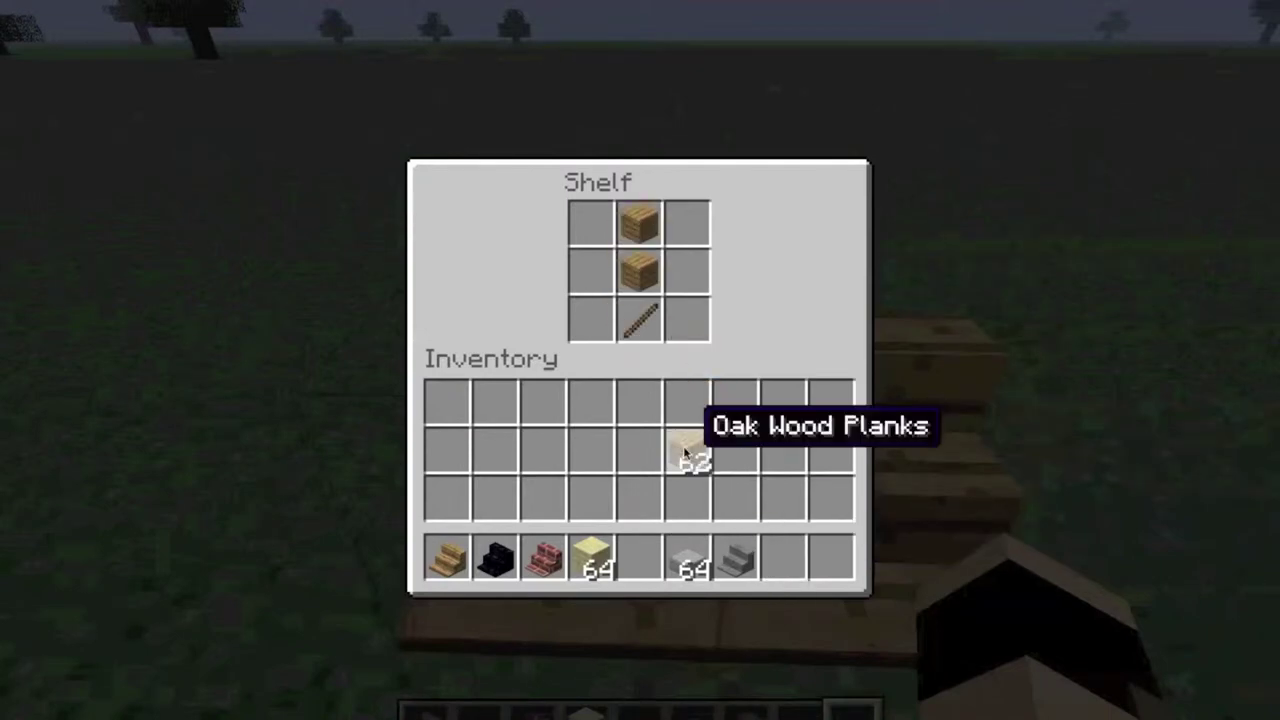
key("e")
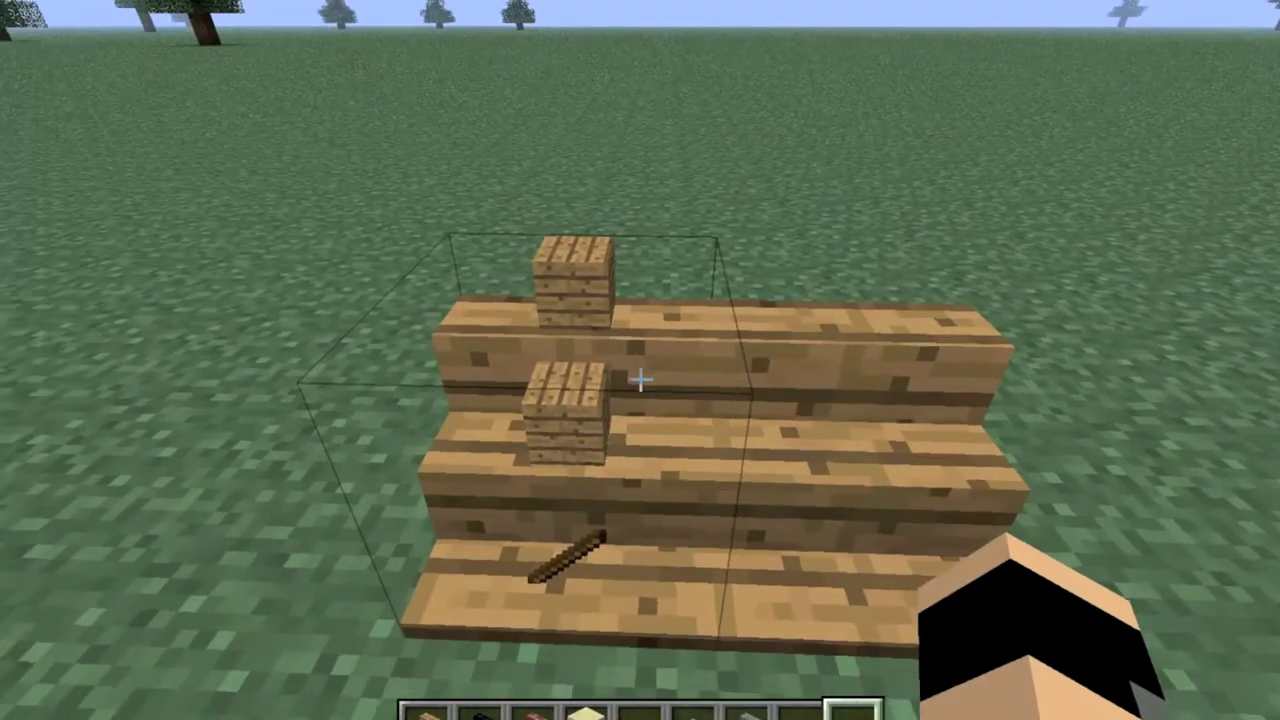
- Break the filled wooden shelf and place a brick, a stone and an obsidian shelf in a row beside the remaining wooden one
left_click(640, 380)
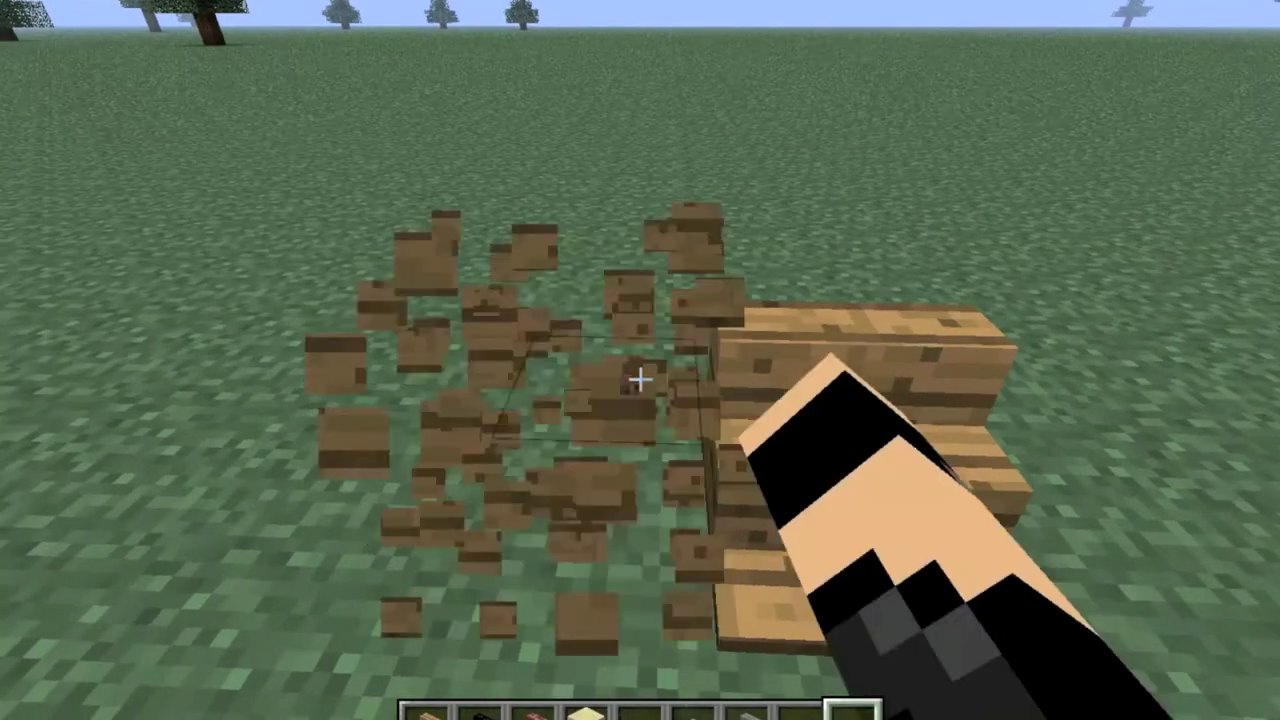
scroll(640, 380, "up", 6)
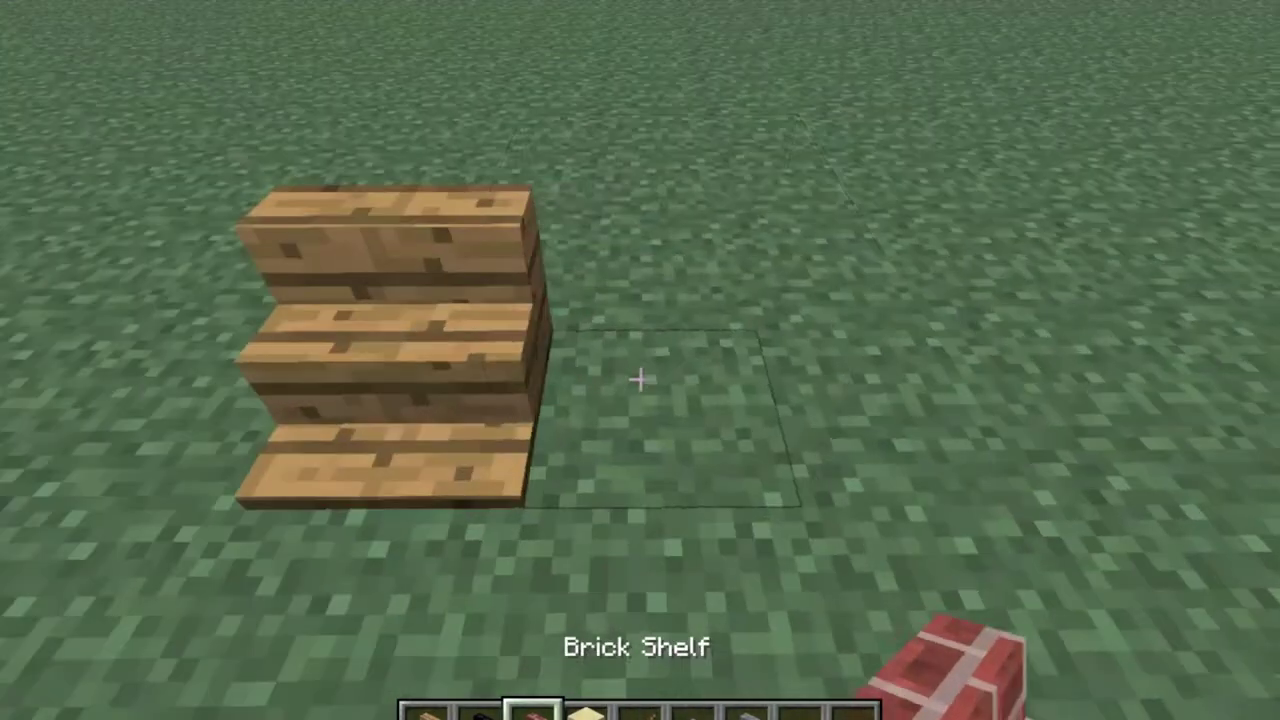
right_click(640, 380)
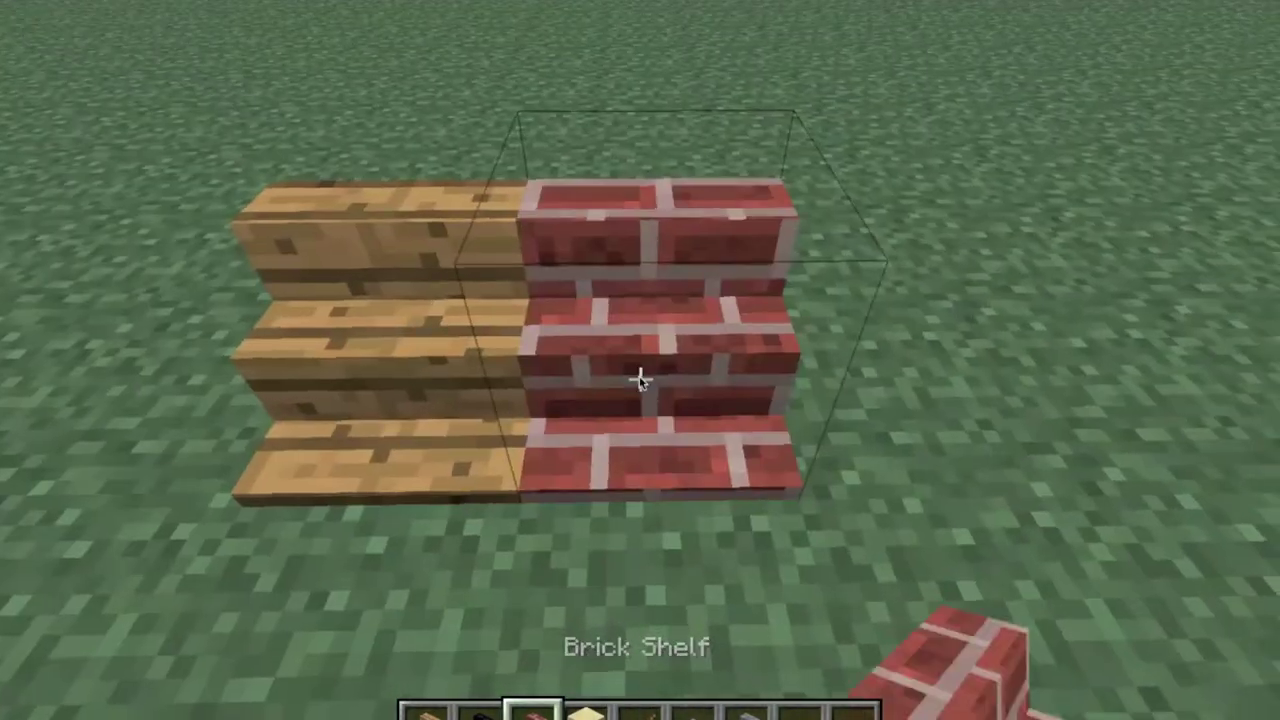
scroll(640, 380, "down", 4)
right_click(640, 380)
scroll(640, 380, "up", 4)
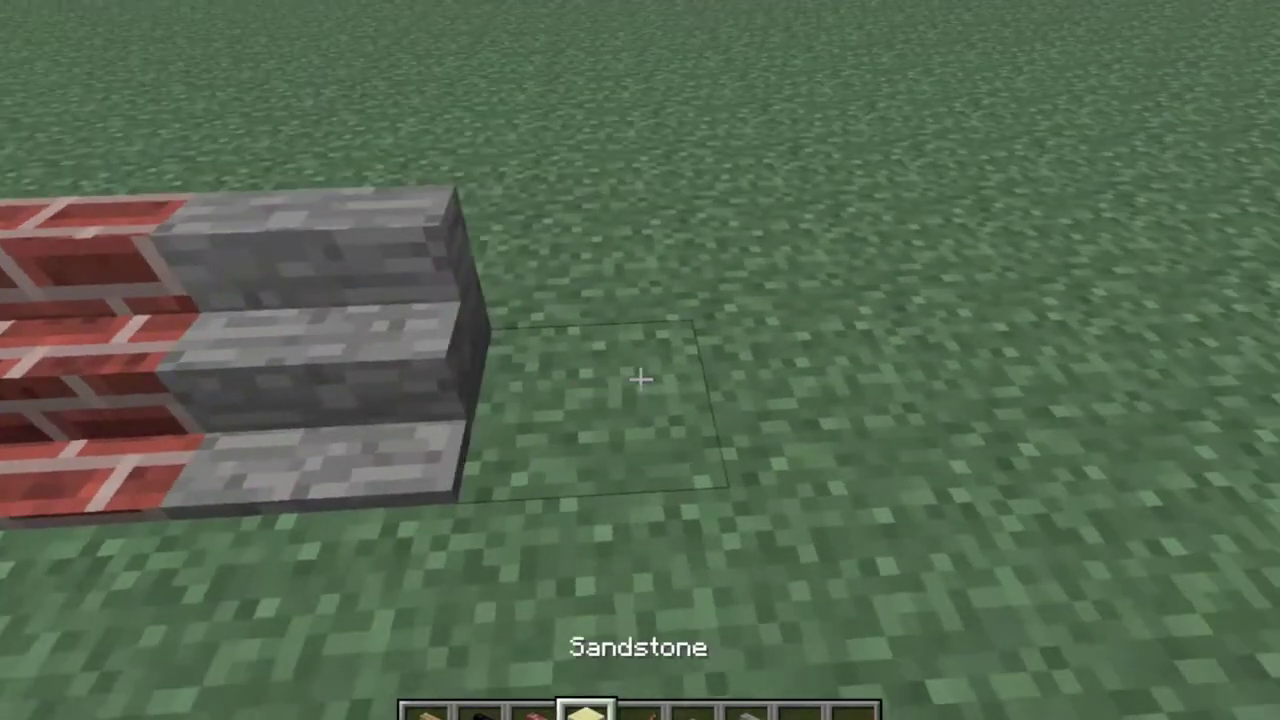
scroll(640, 380, "up", 1)
right_click(640, 380)
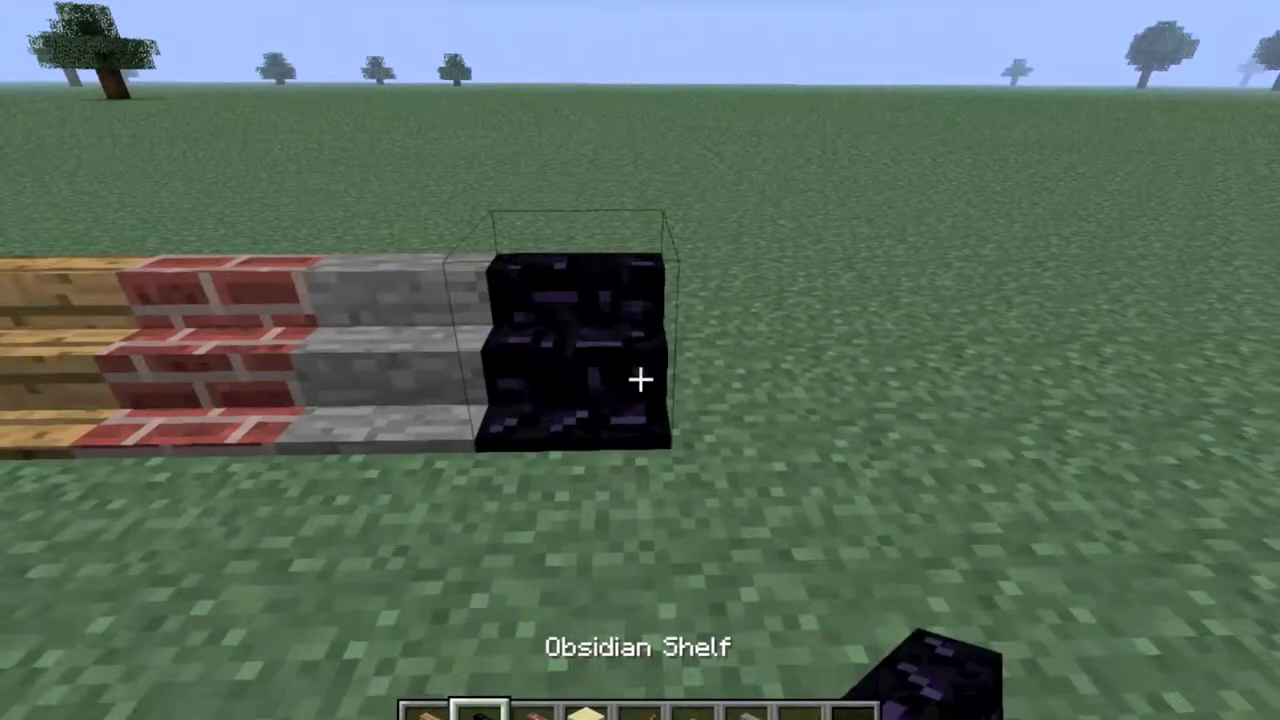
scroll(640, 380, "down", 1)
scroll(640, 380, "down", 1)
key("s")
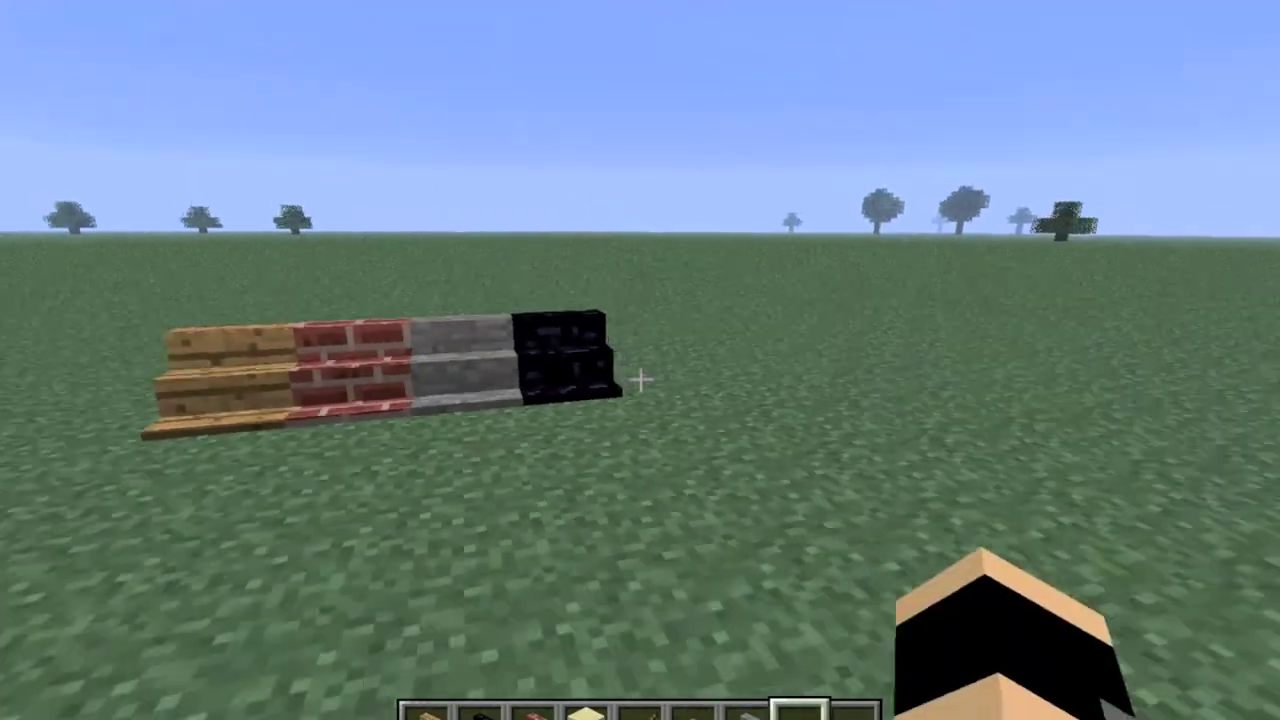
- Store the wooden shelf item in the placed wooden shelf and the brick shelf item in the placed brick shelf
key("w")
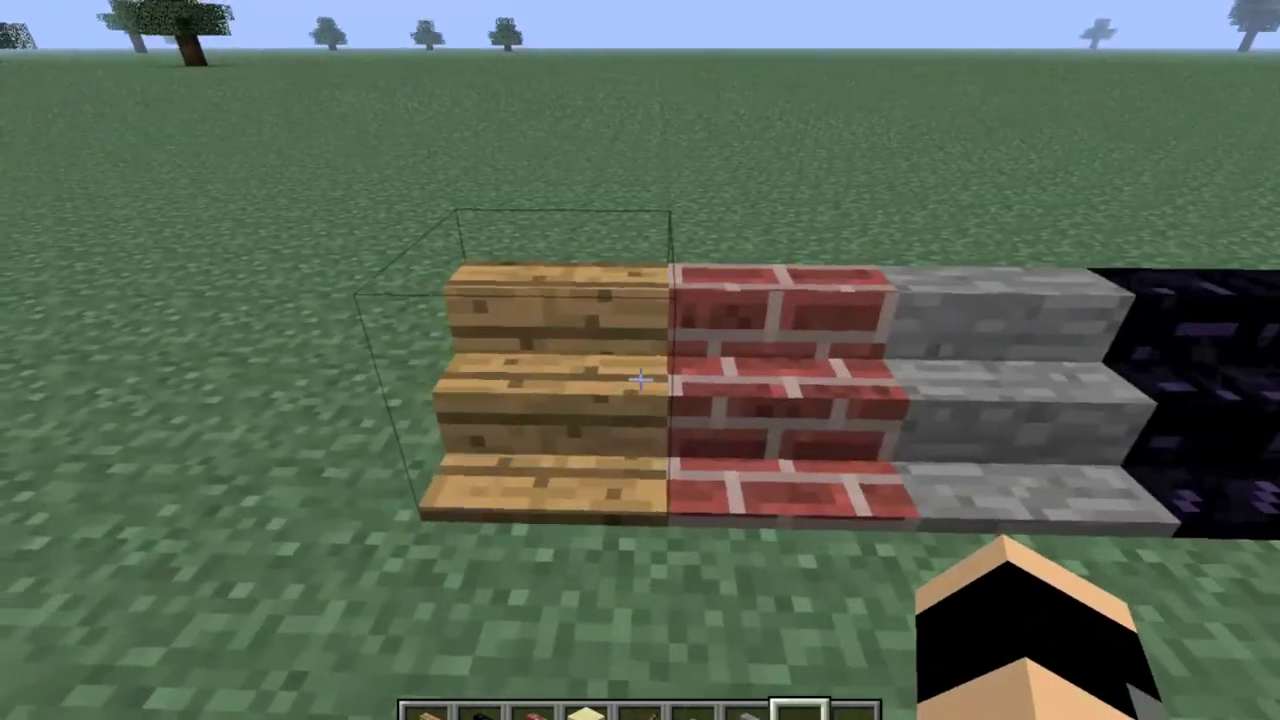
right_click(640, 360)
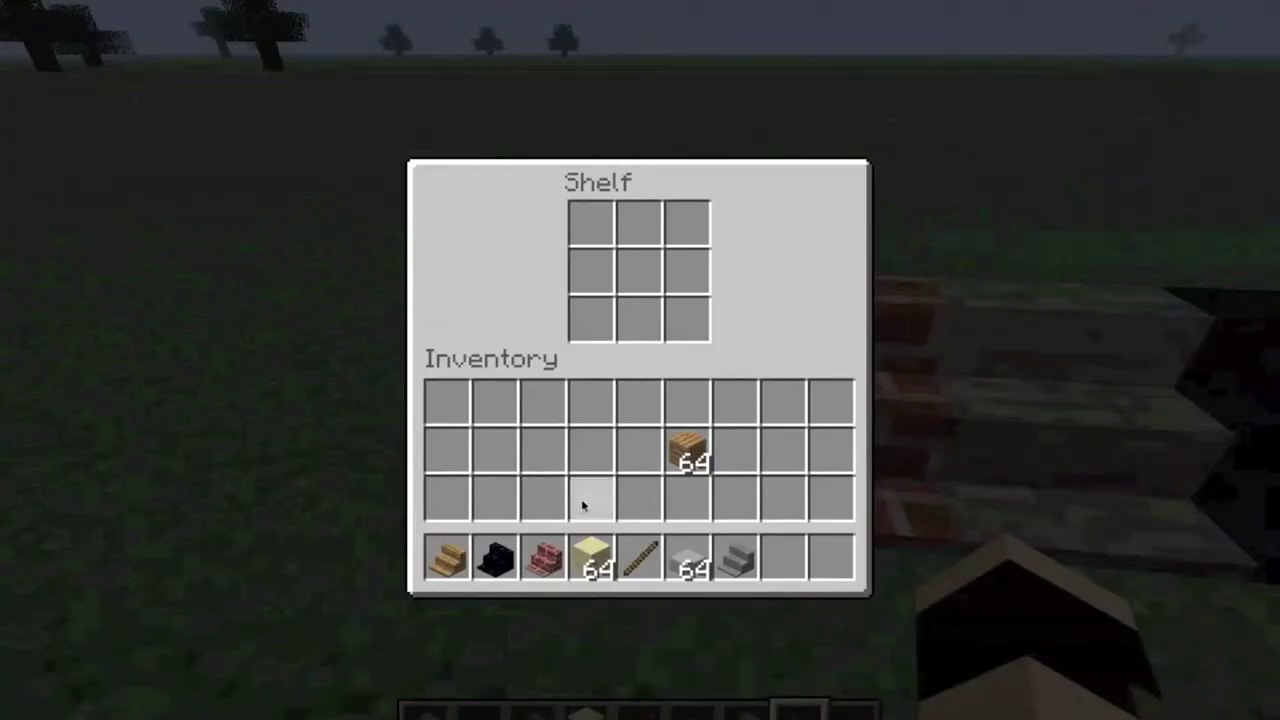
left_click(458, 552, "shift")
key("e")
right_click(640, 360)
left_click(541, 560, "shift")
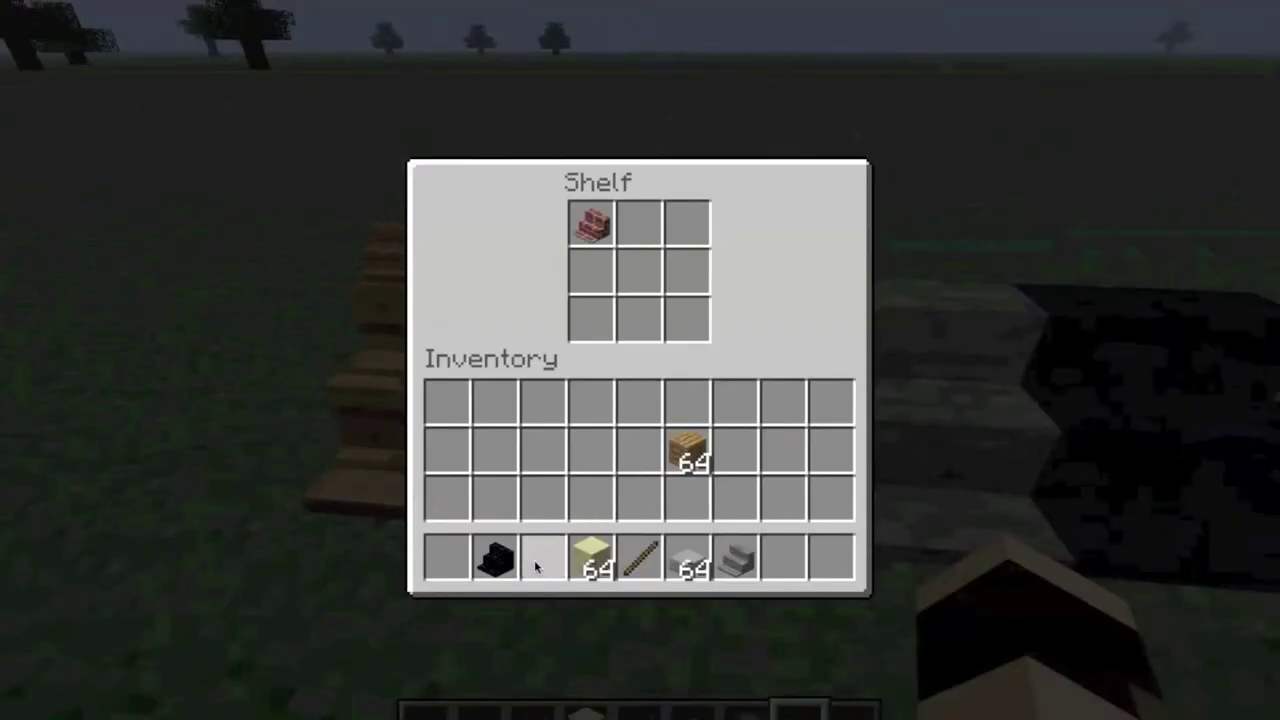
key("e")
- Store the stone shelf item in the placed stone shelf and the obsidian shelf item in the placed obsidian shelf
right_click(640, 360)
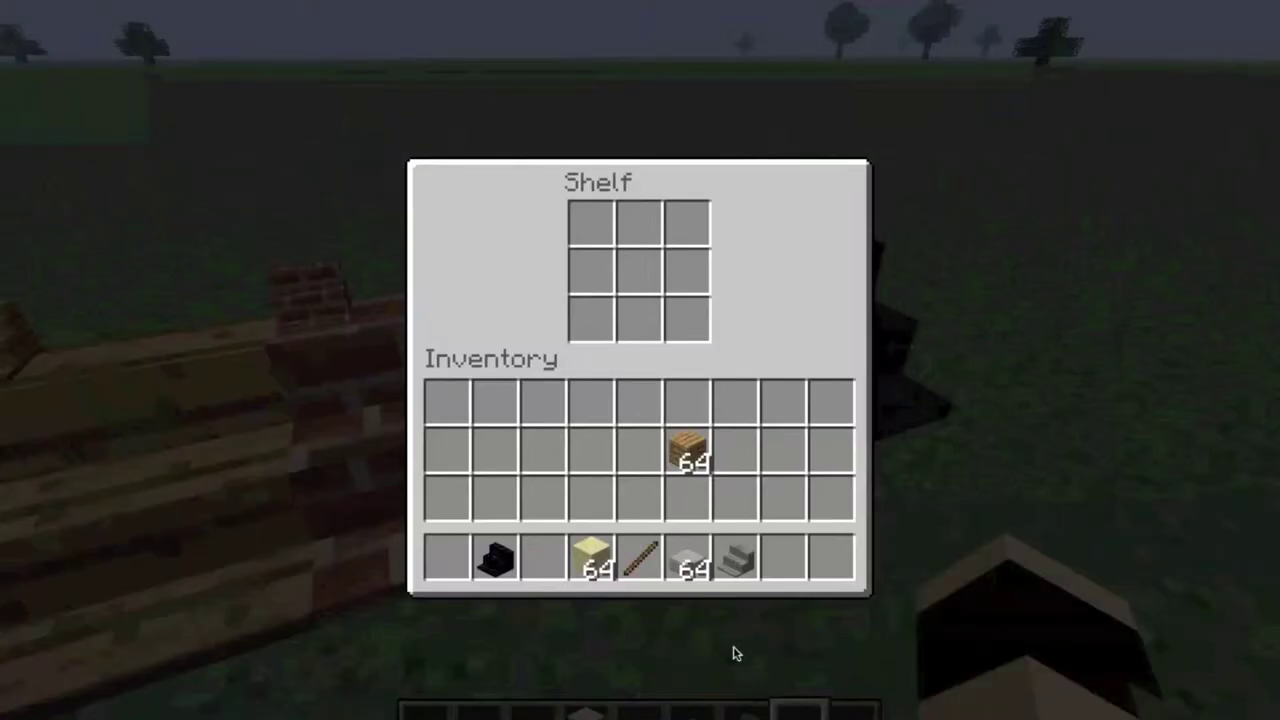
key("e")
right_click(640, 360)
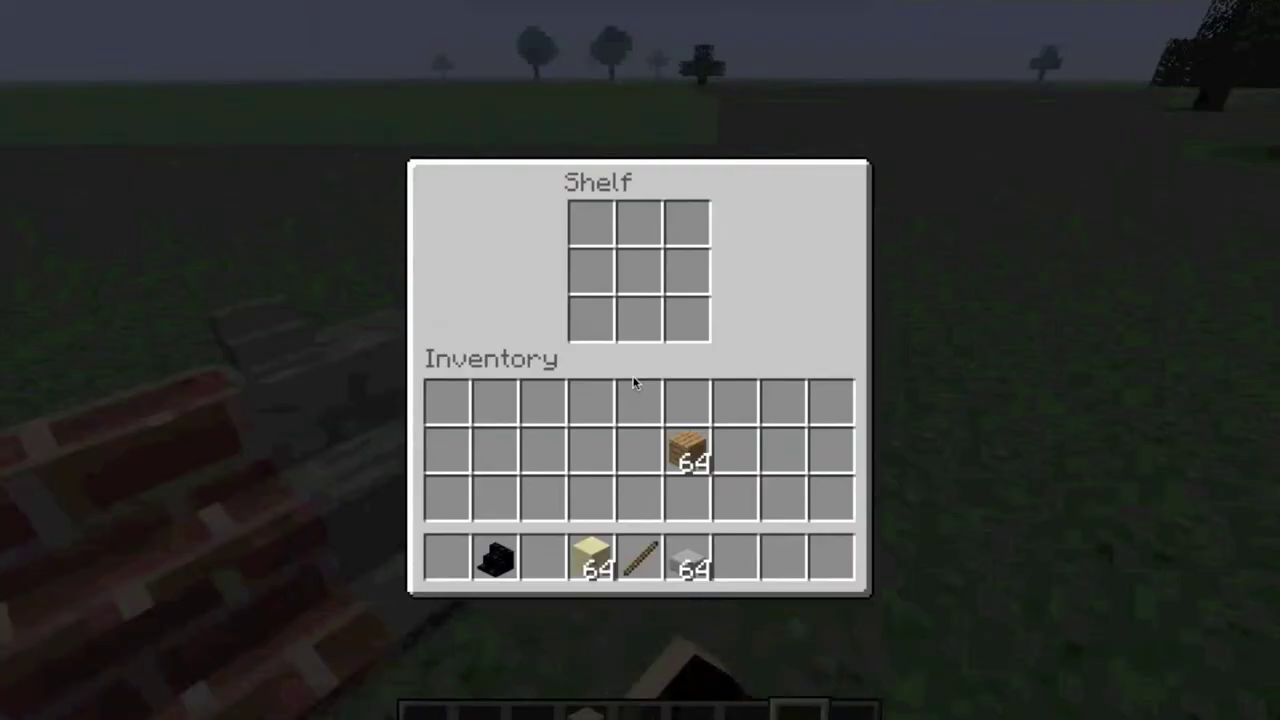
key("e")
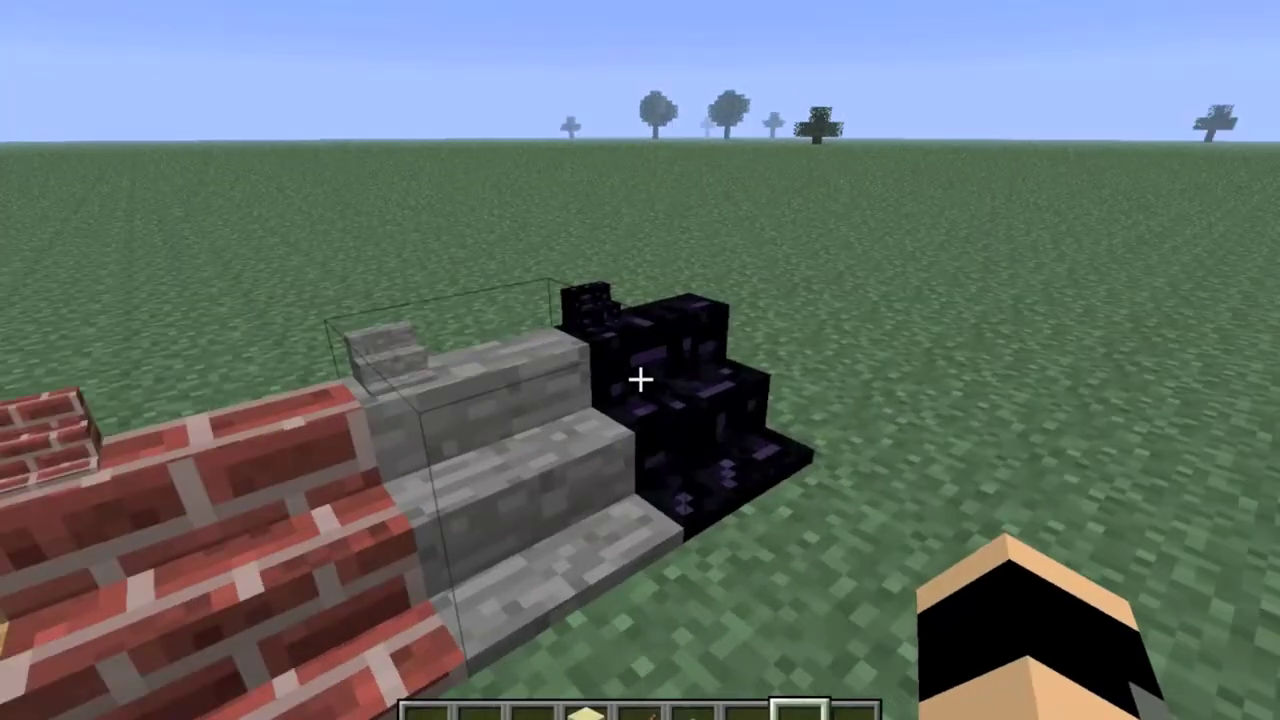
- Examine the row of wooden, brick, stone and obsidian shelves and their displayed items from near and far
key("s")
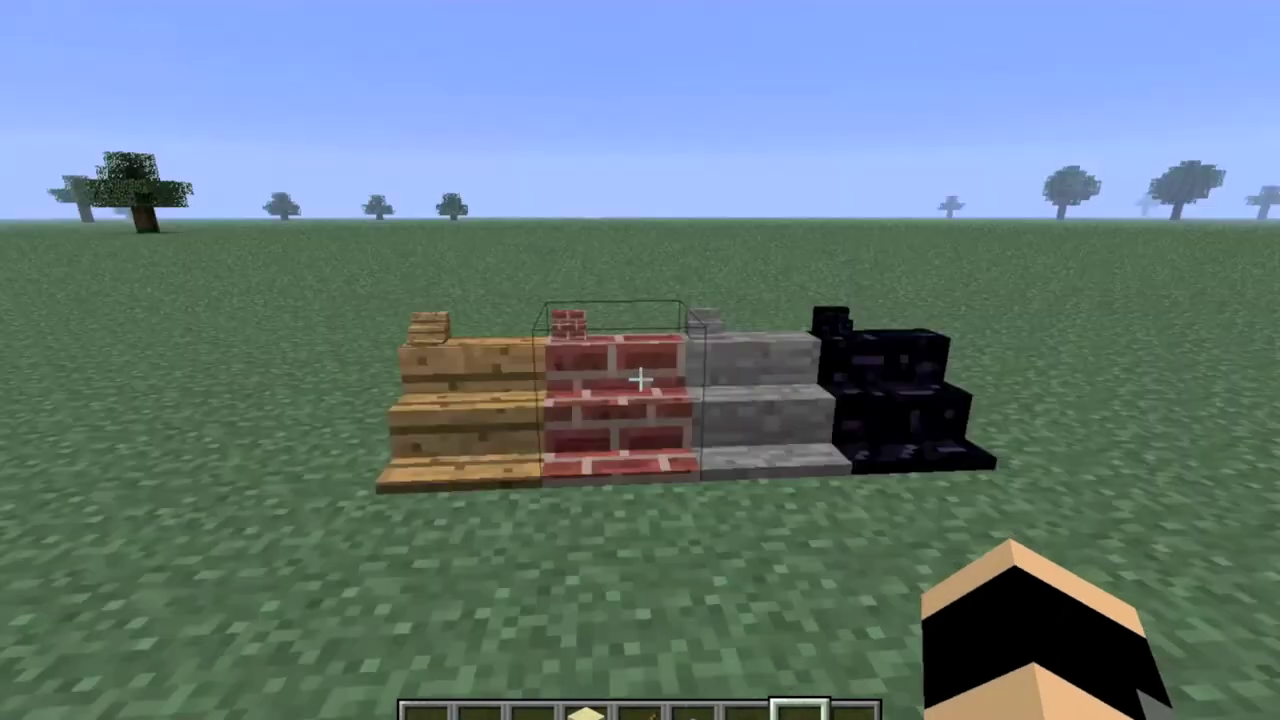
key("s")
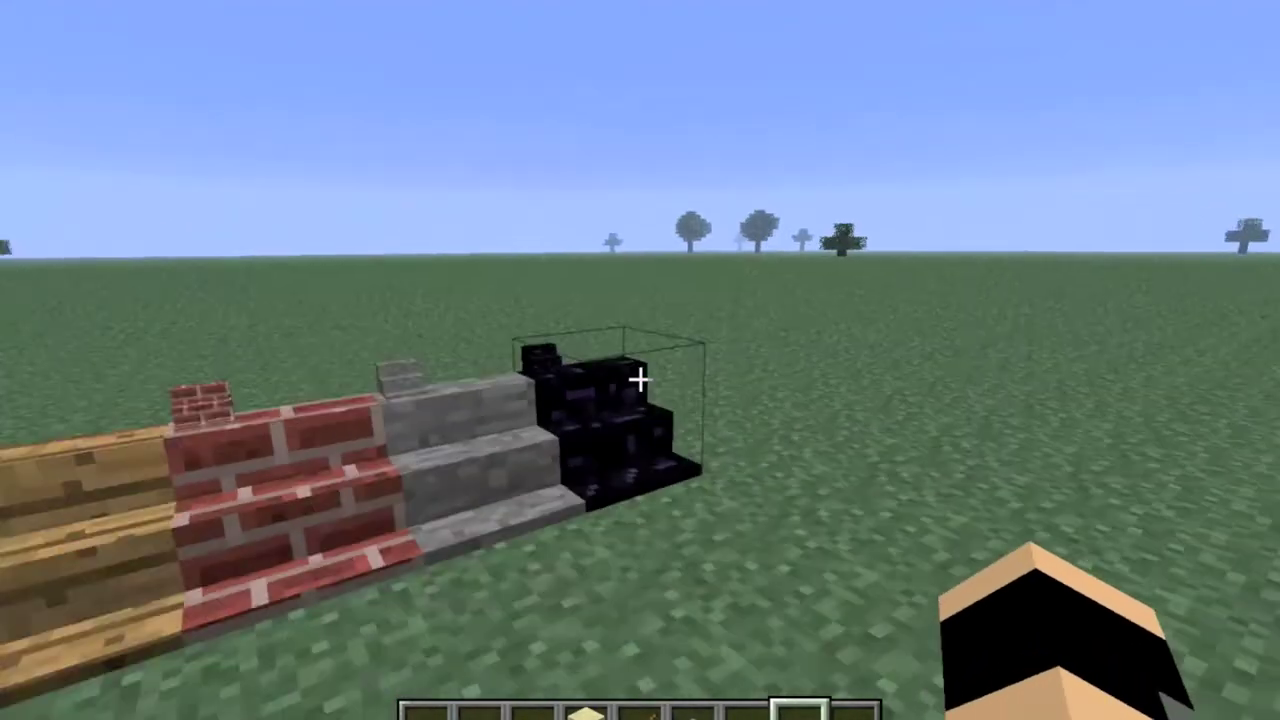
key("w")
key("w")
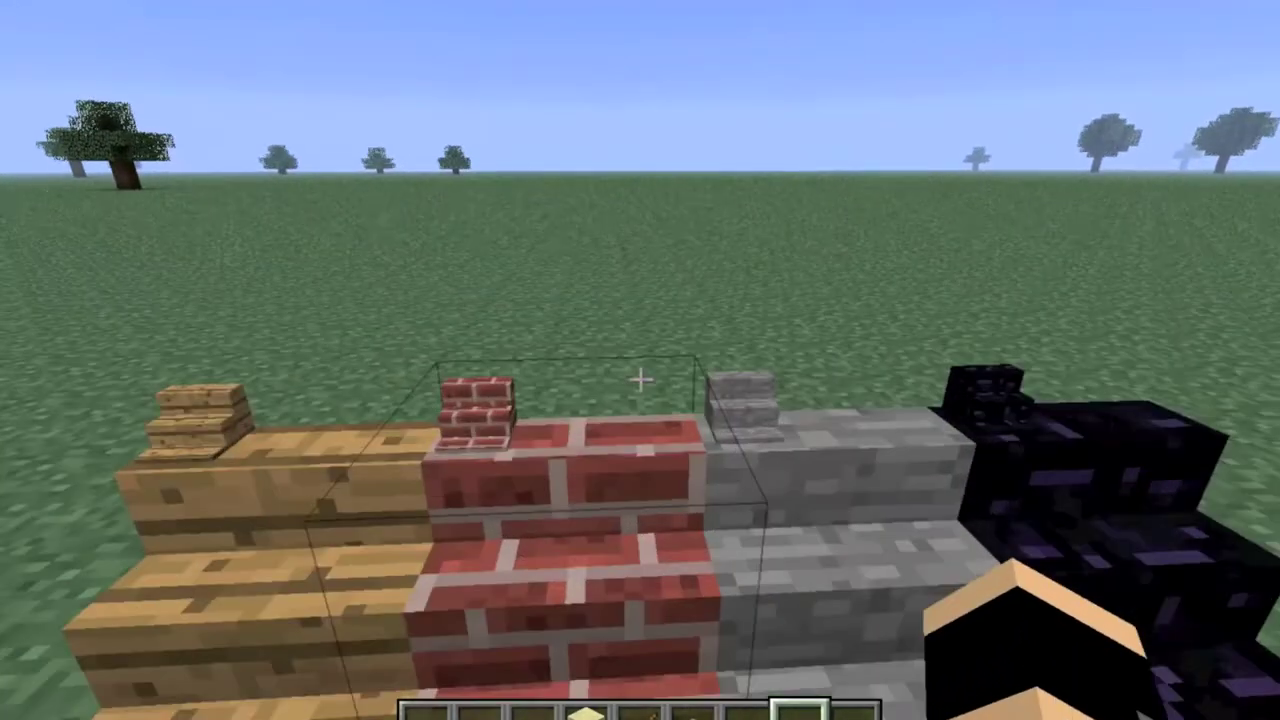
key("w")
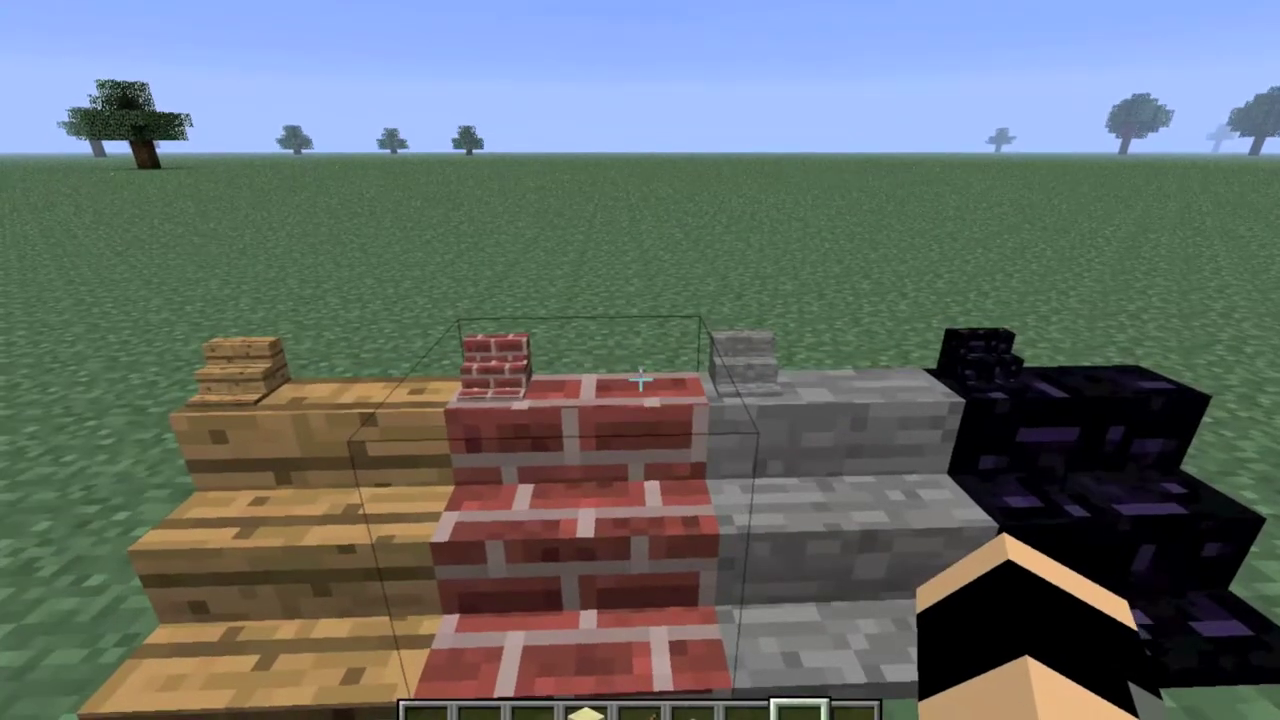
key("w")
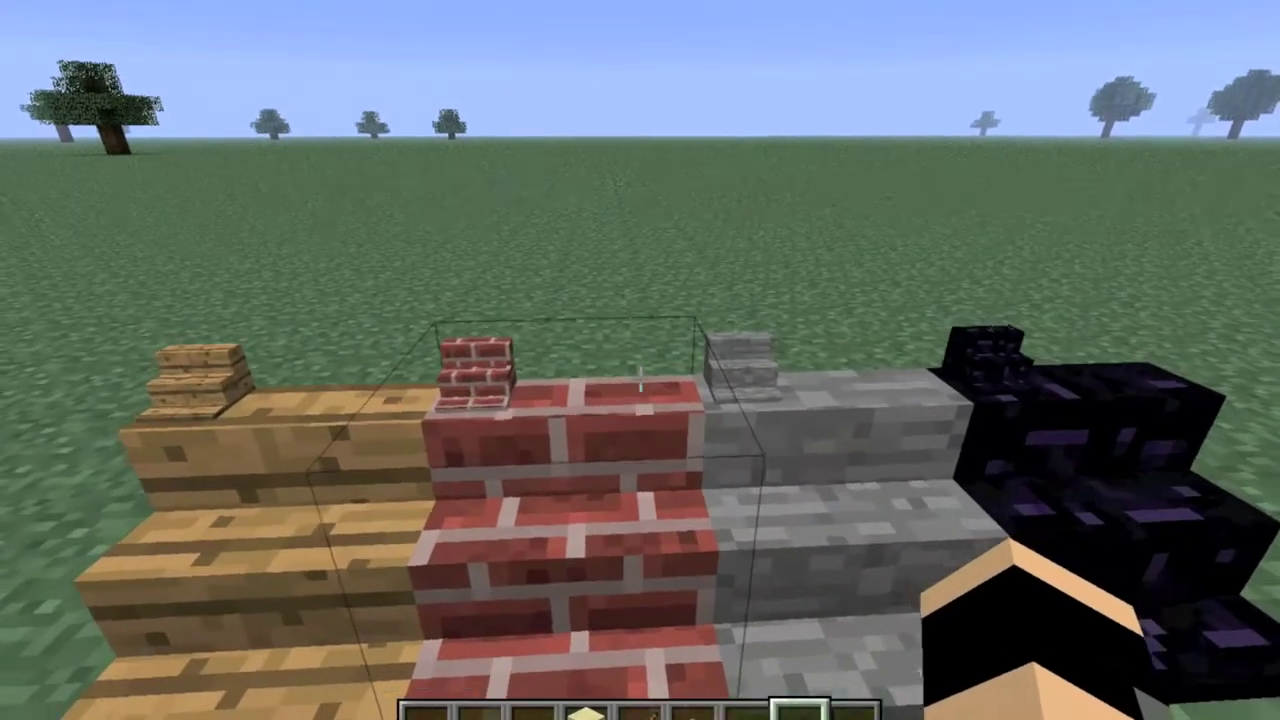
key("s")
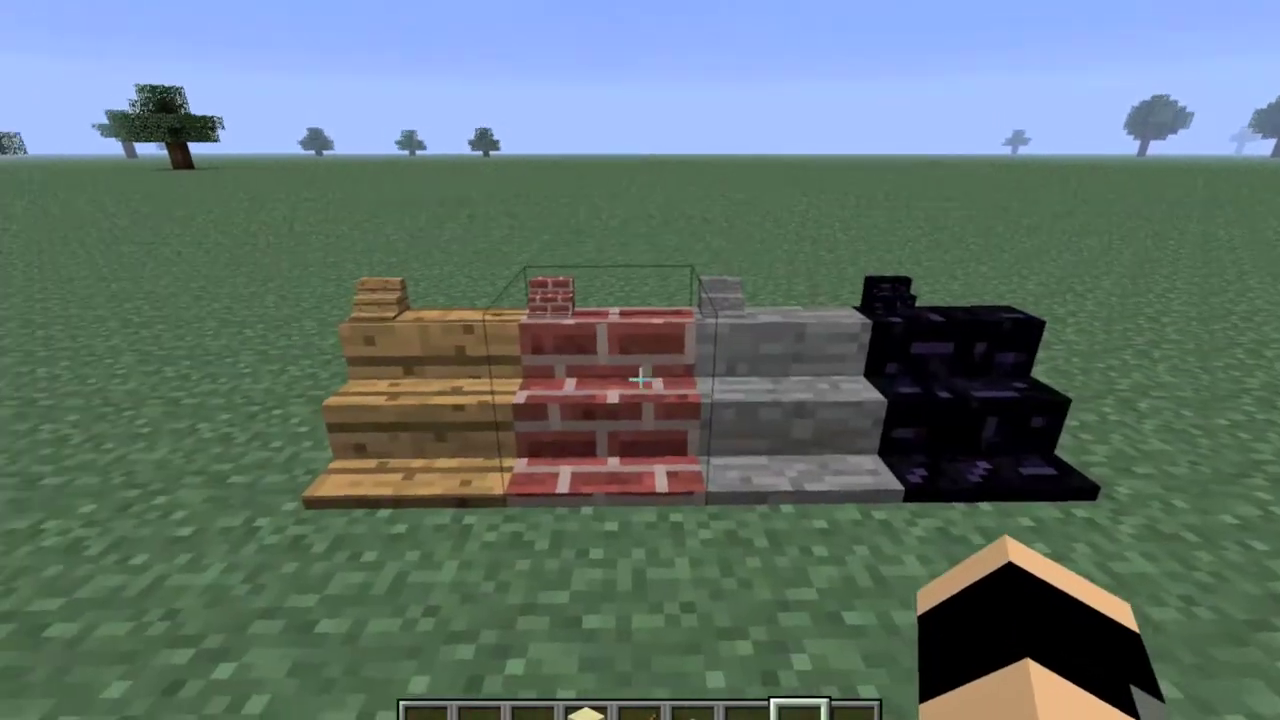
key("w")
key("a")
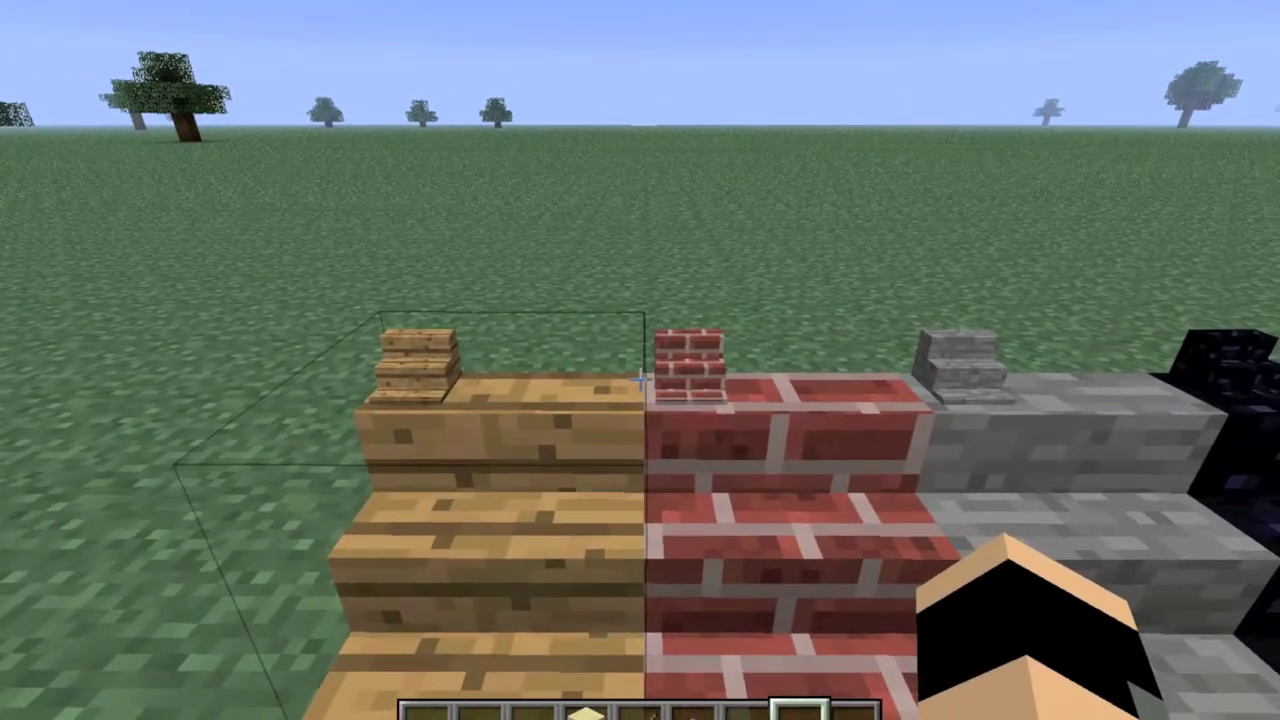
key("s")
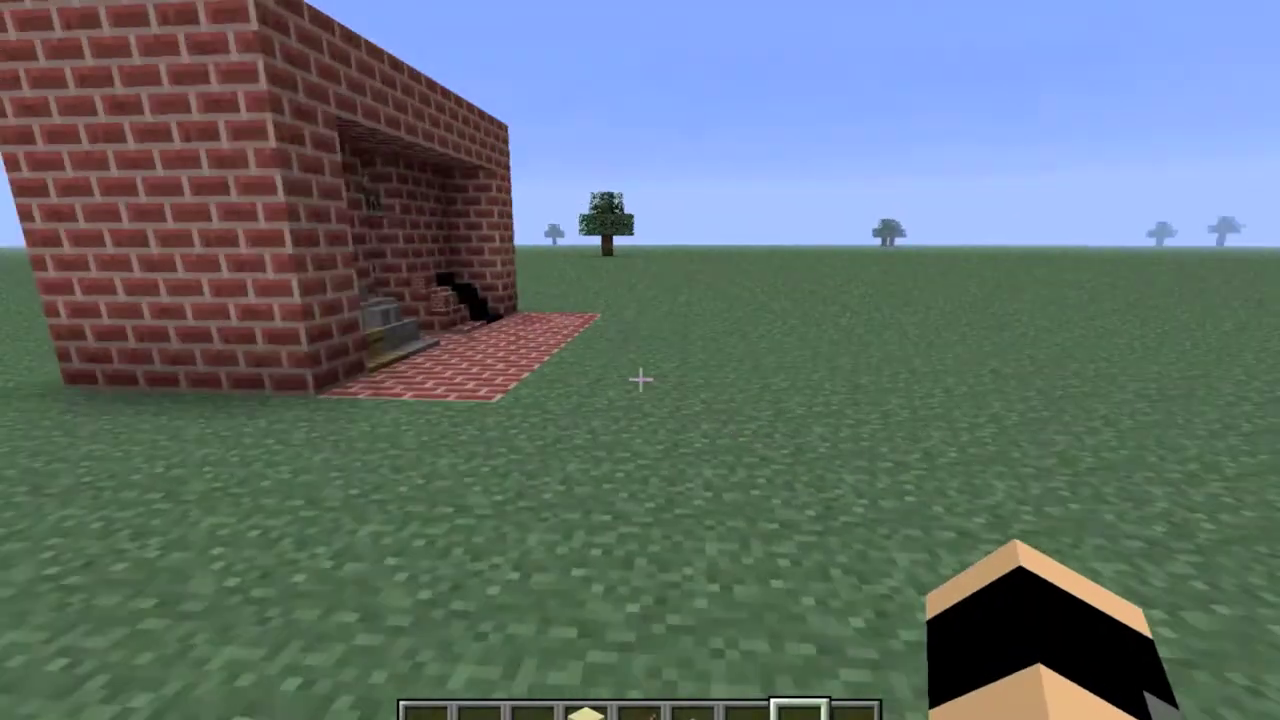
key("w")
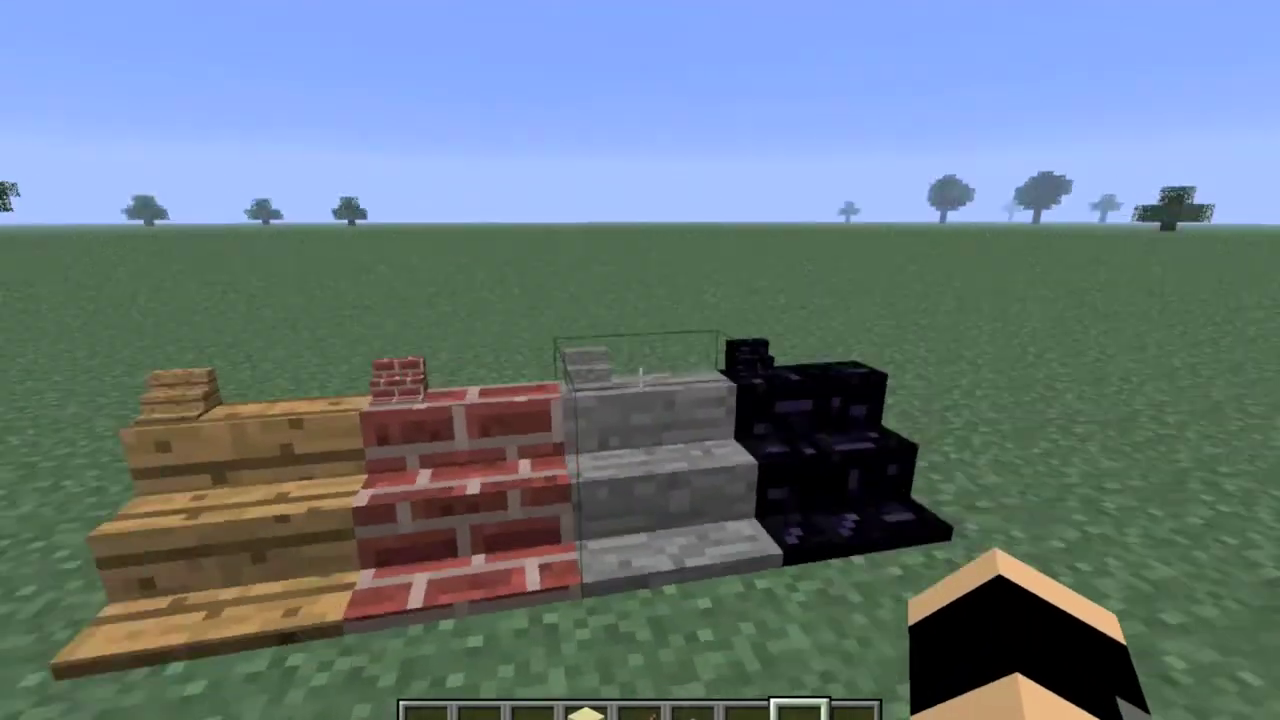
key("s")
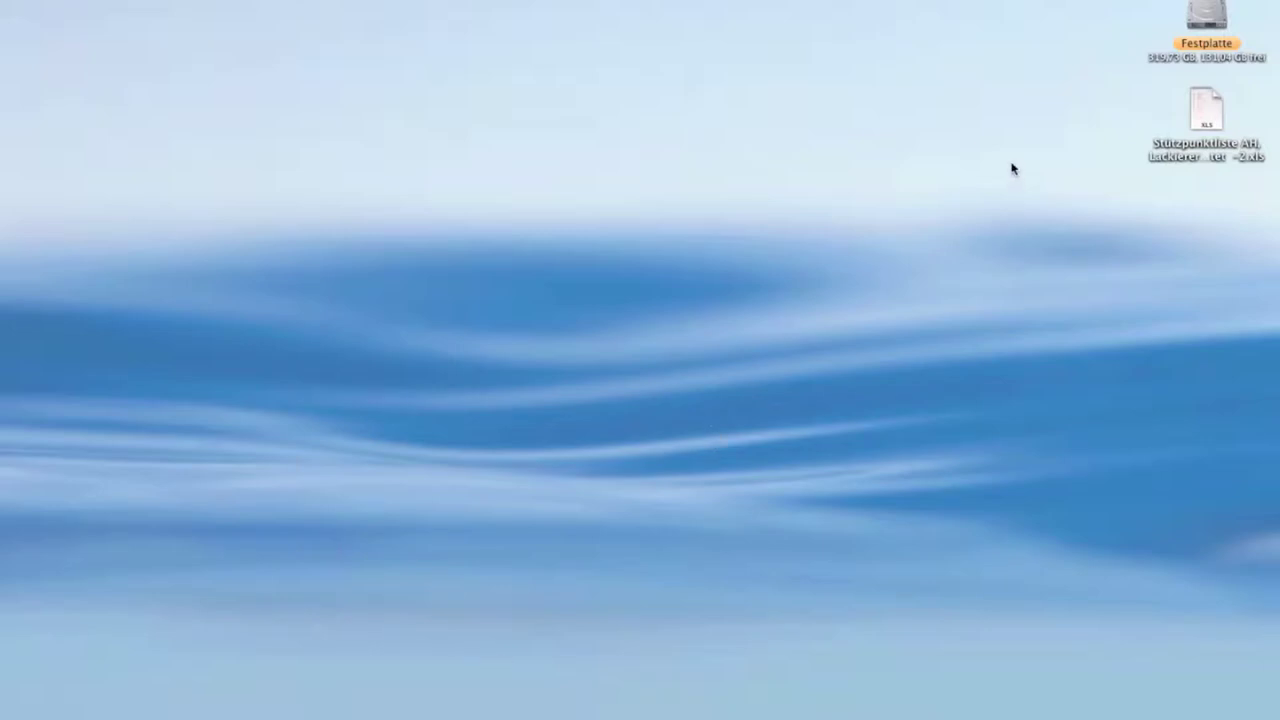
mouse_move(372, 705)
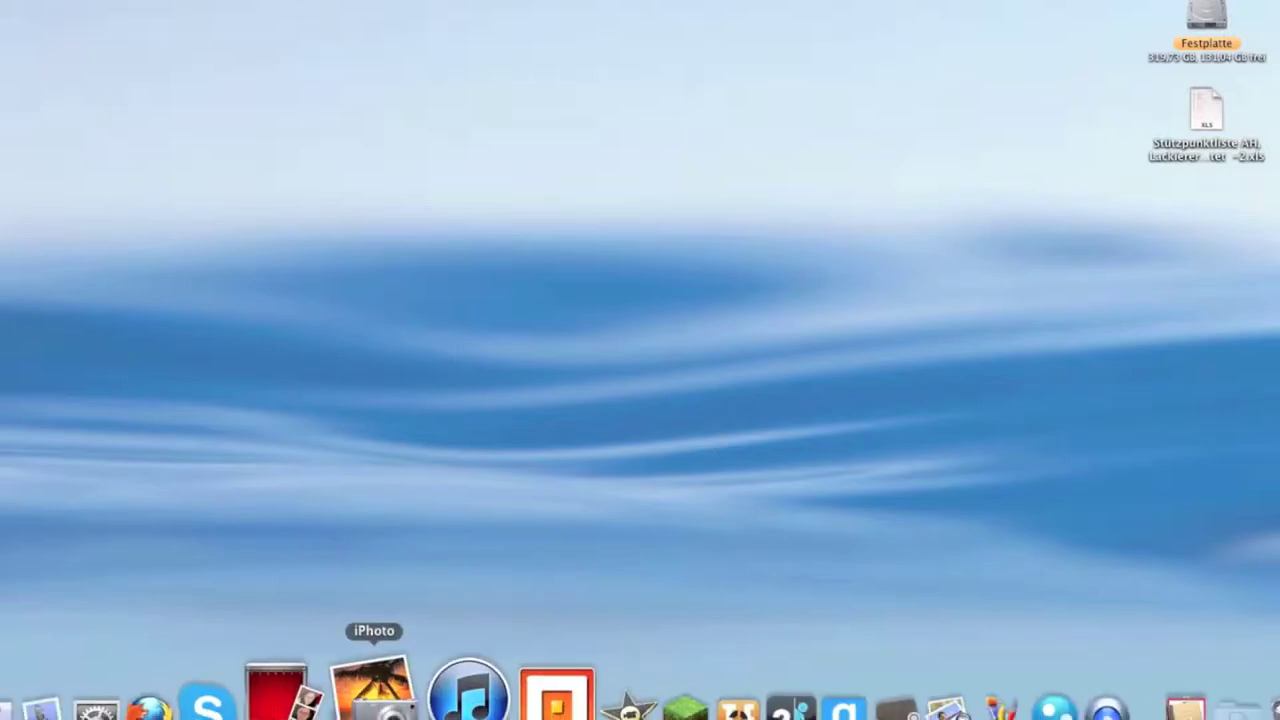
left_click(238, 695)
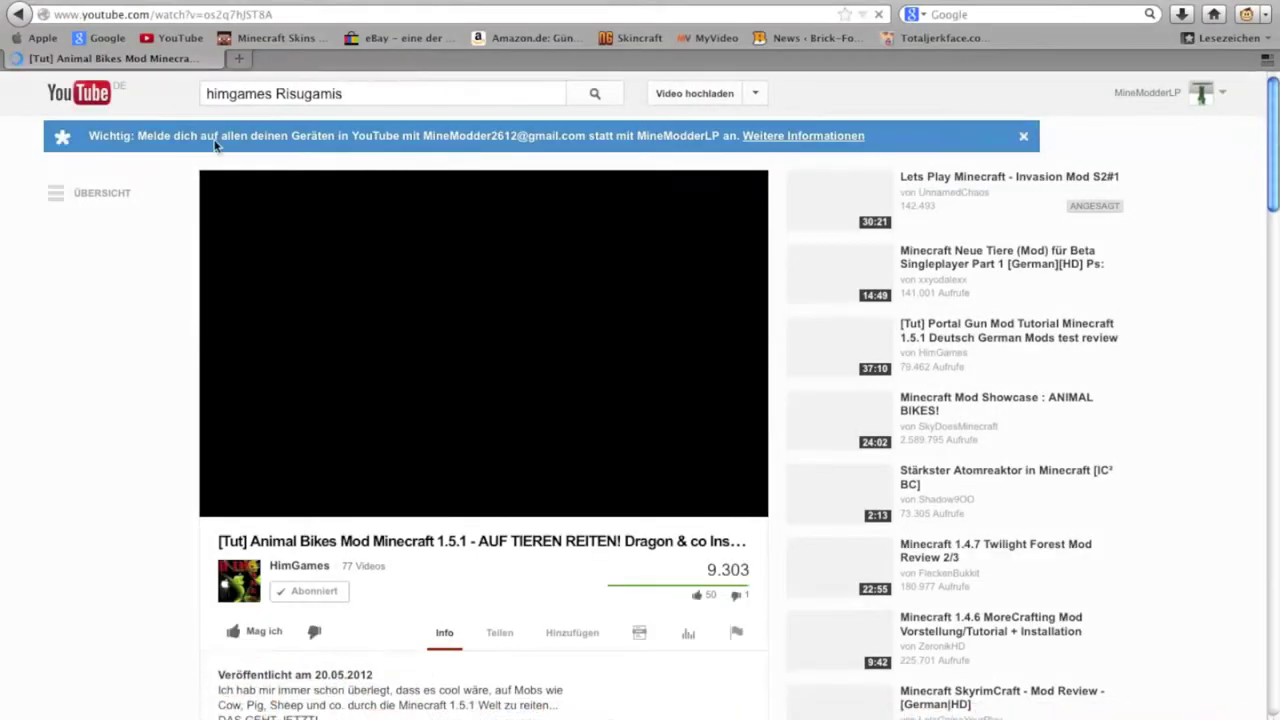
left_click(230, 40)
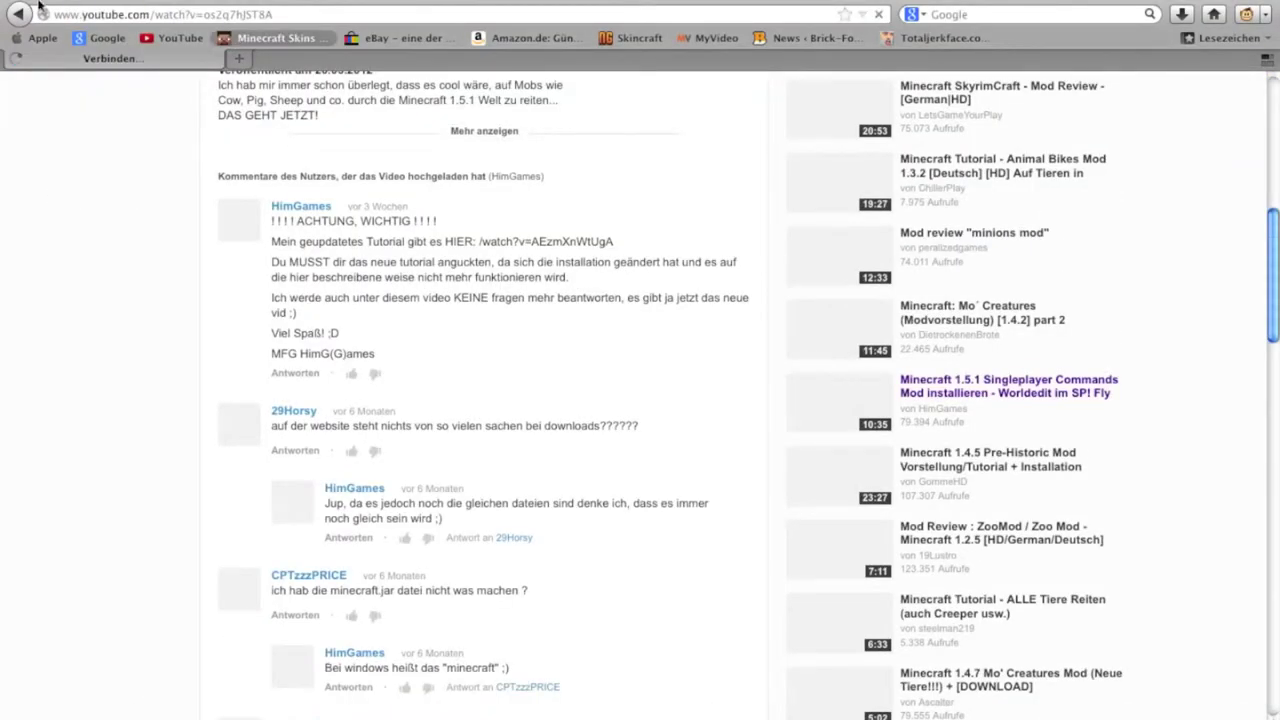
key("super+q")
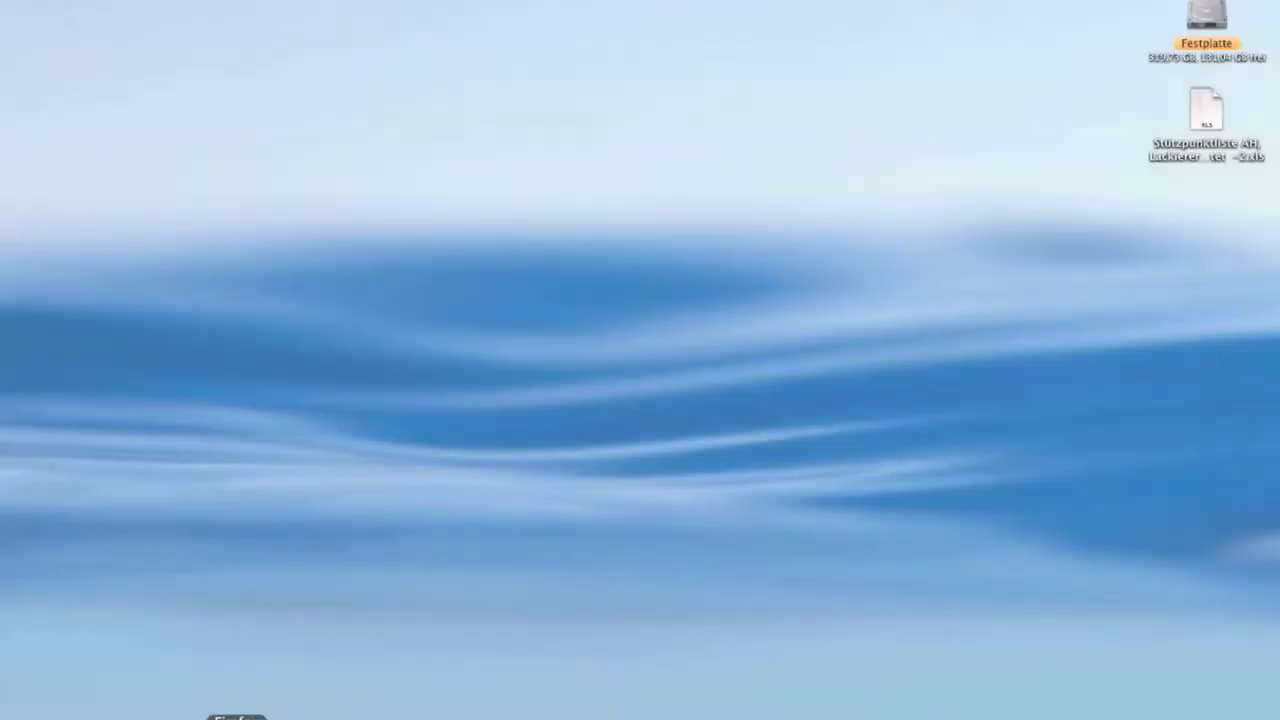
mouse_move(227, 705)
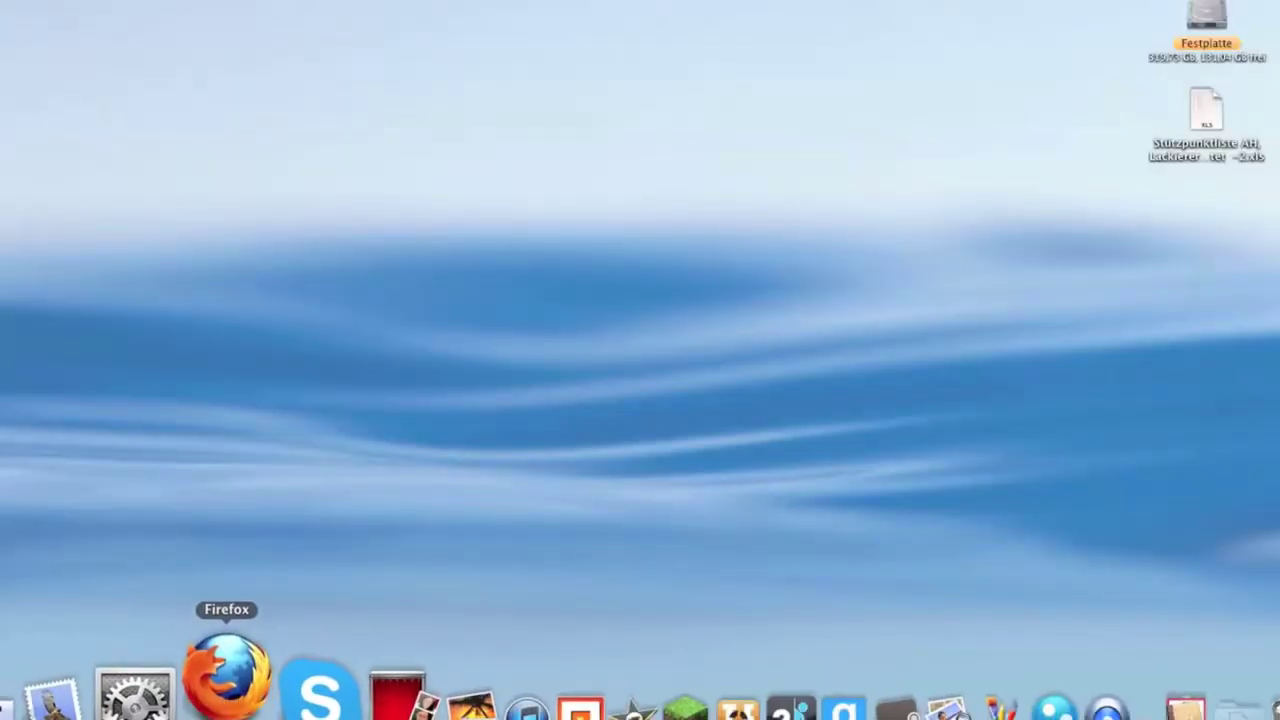
left_click(227, 690)
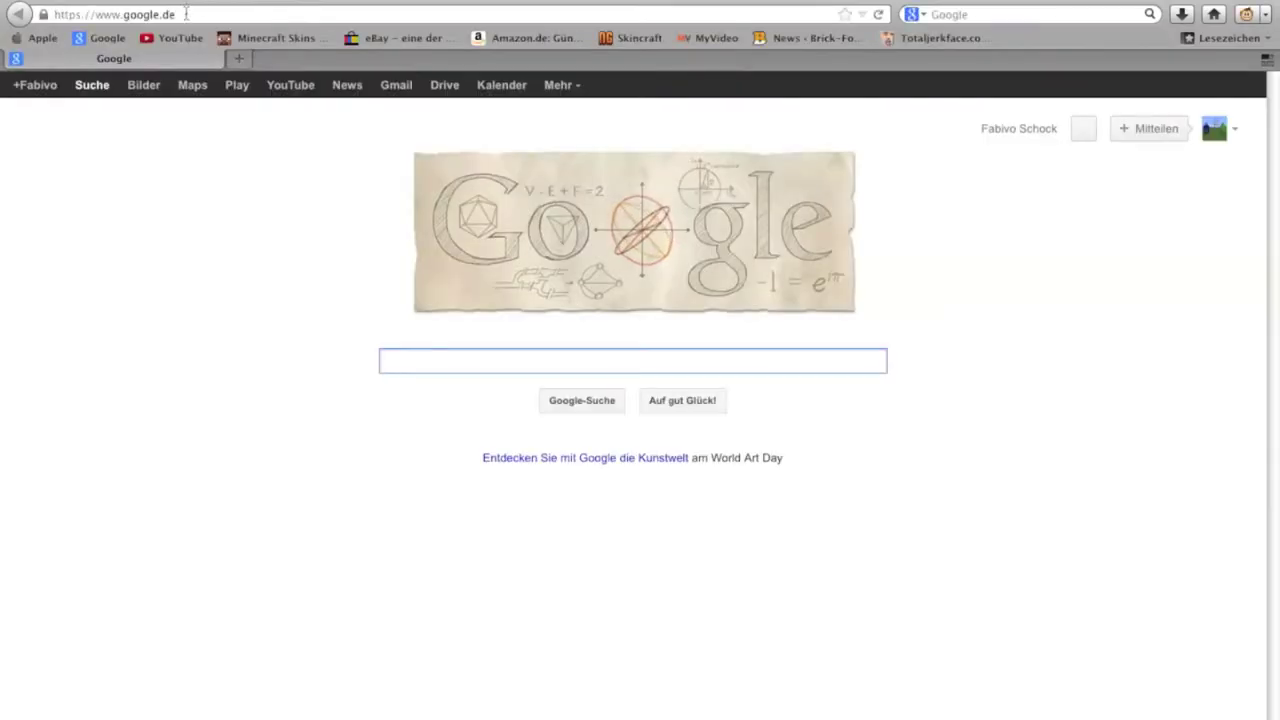
right_click(185, 14)
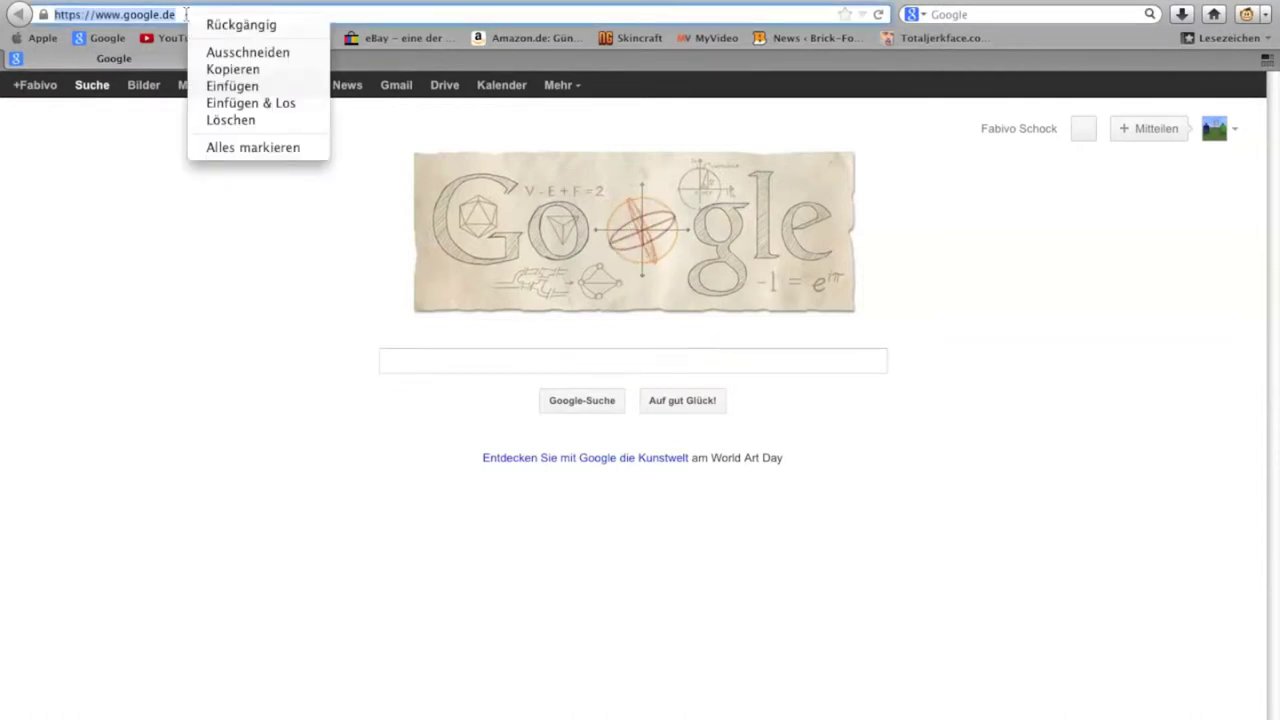
left_click(245, 103)
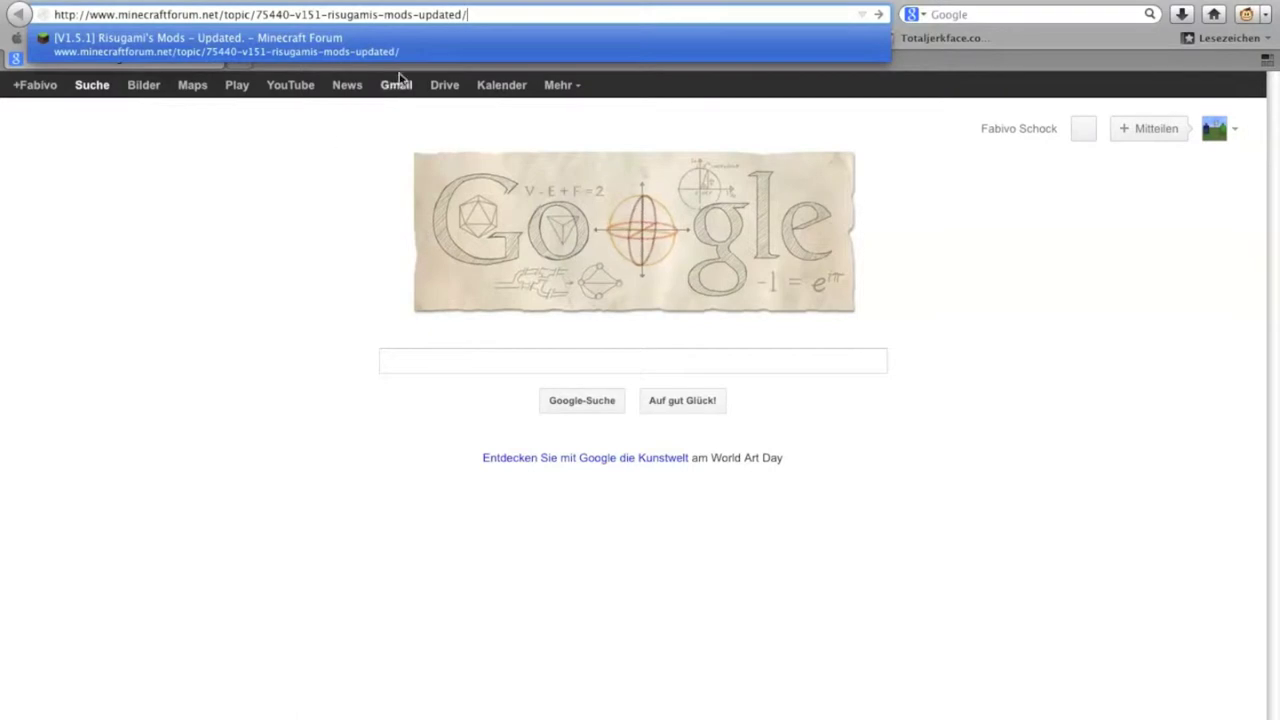
left_click(397, 47)
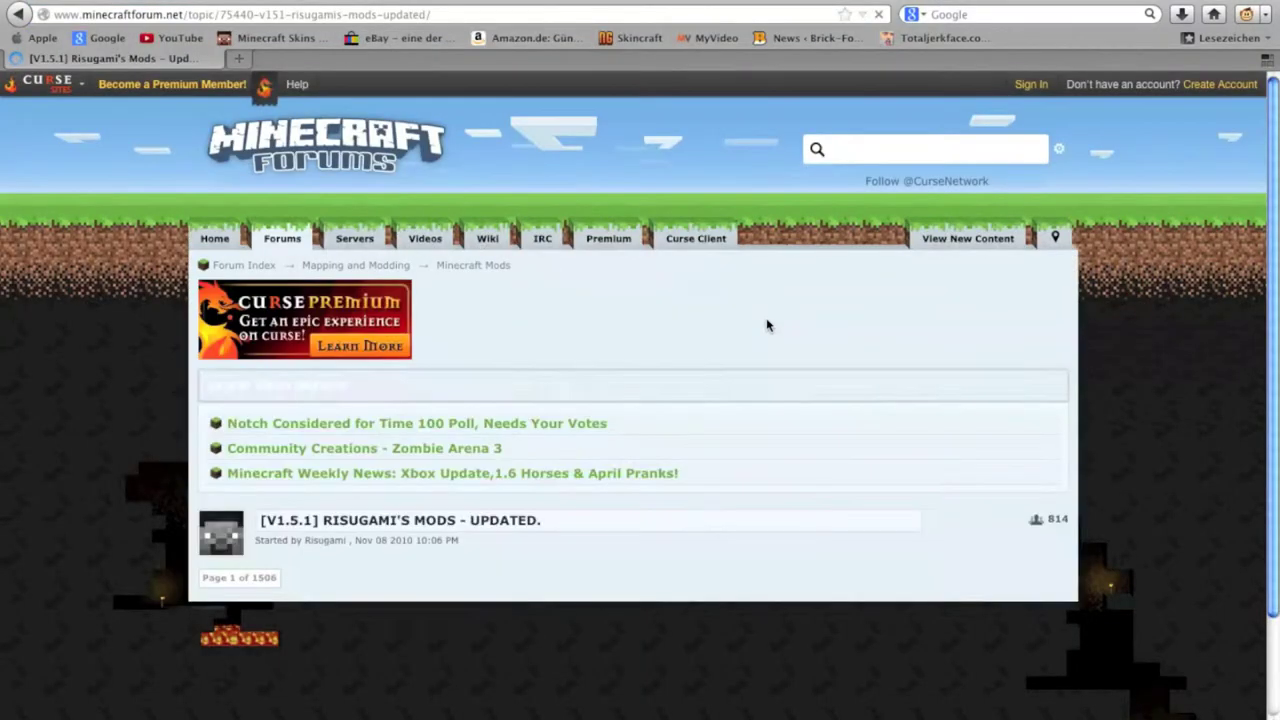
- Read through the Risugami's Mods post, covering the disclaimer, the FAQ and the Windows and Macintosh installation instructions
scroll(770, 327, "down", 3)
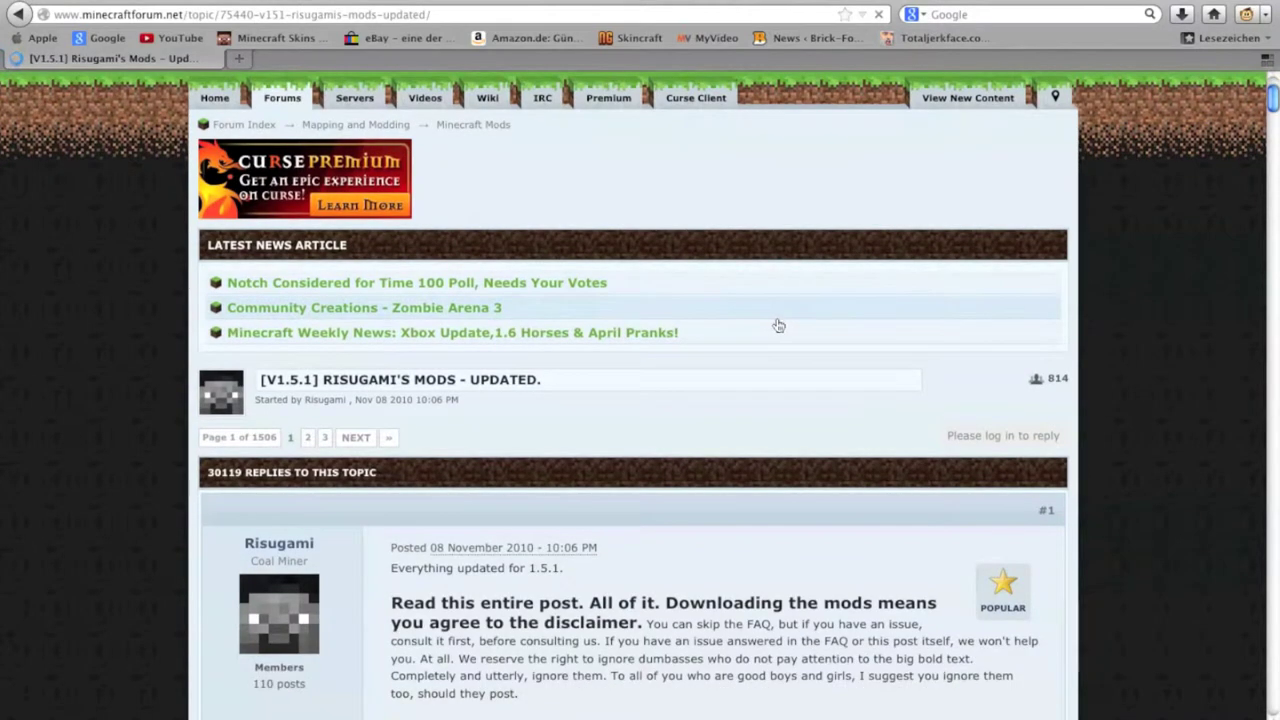
scroll(800, 334, "down", 5)
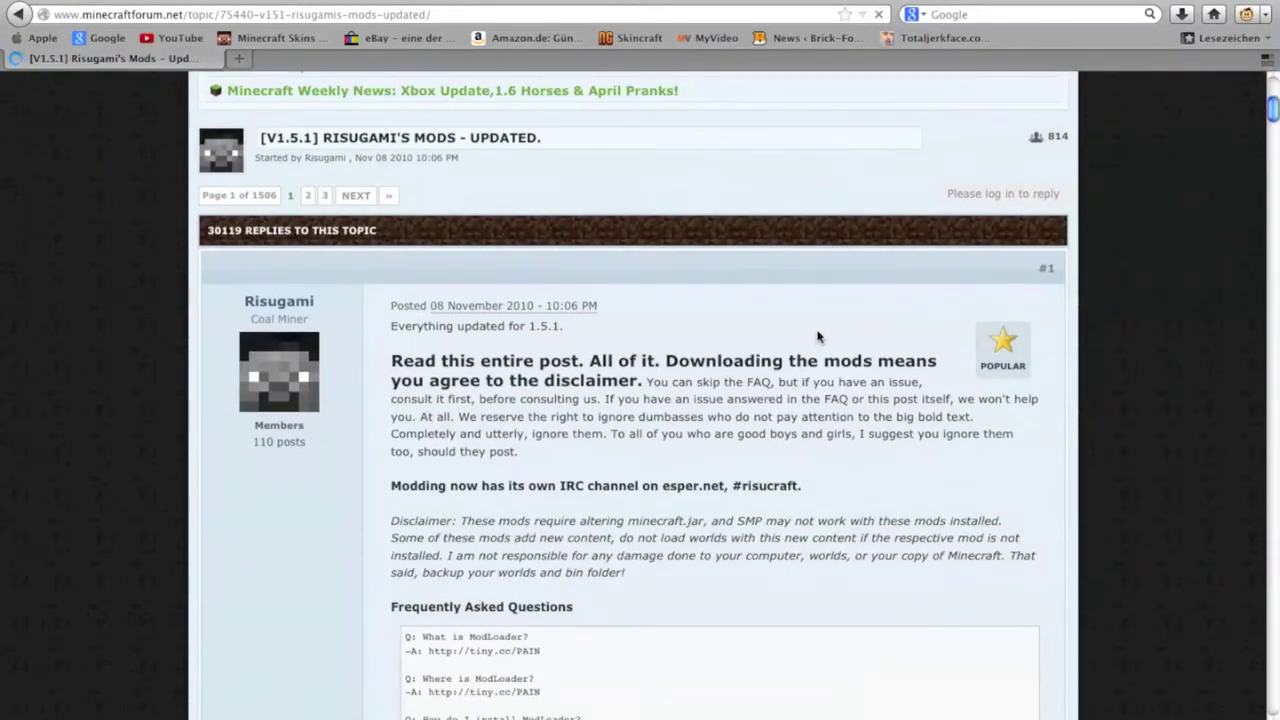
scroll(817, 337, "down", 2)
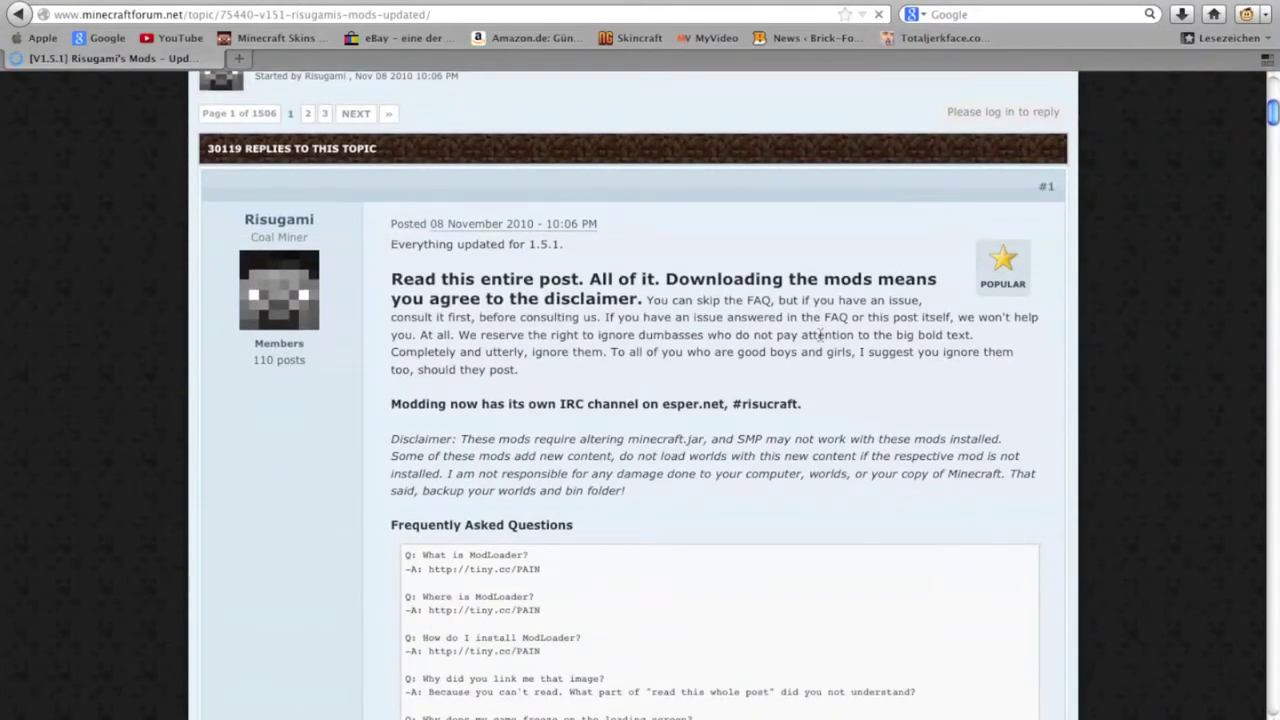
scroll(820, 335, "down", 15)
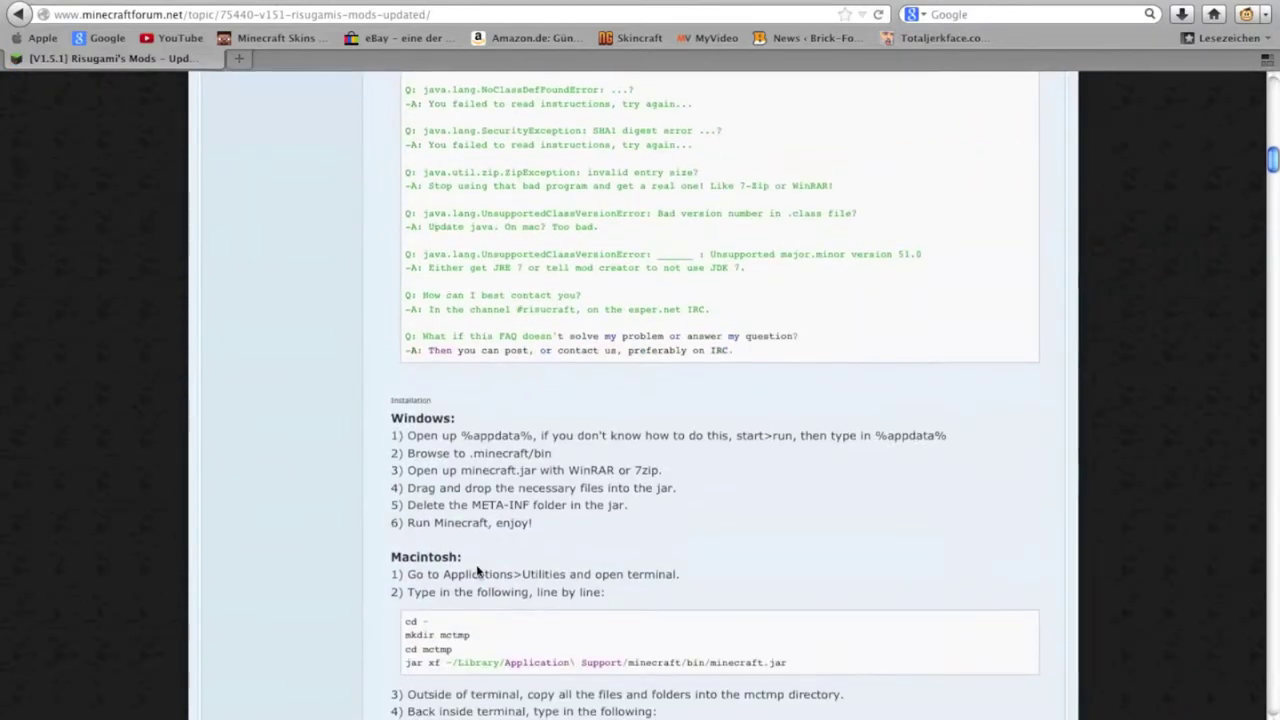
scroll(564, 517, "down", 3)
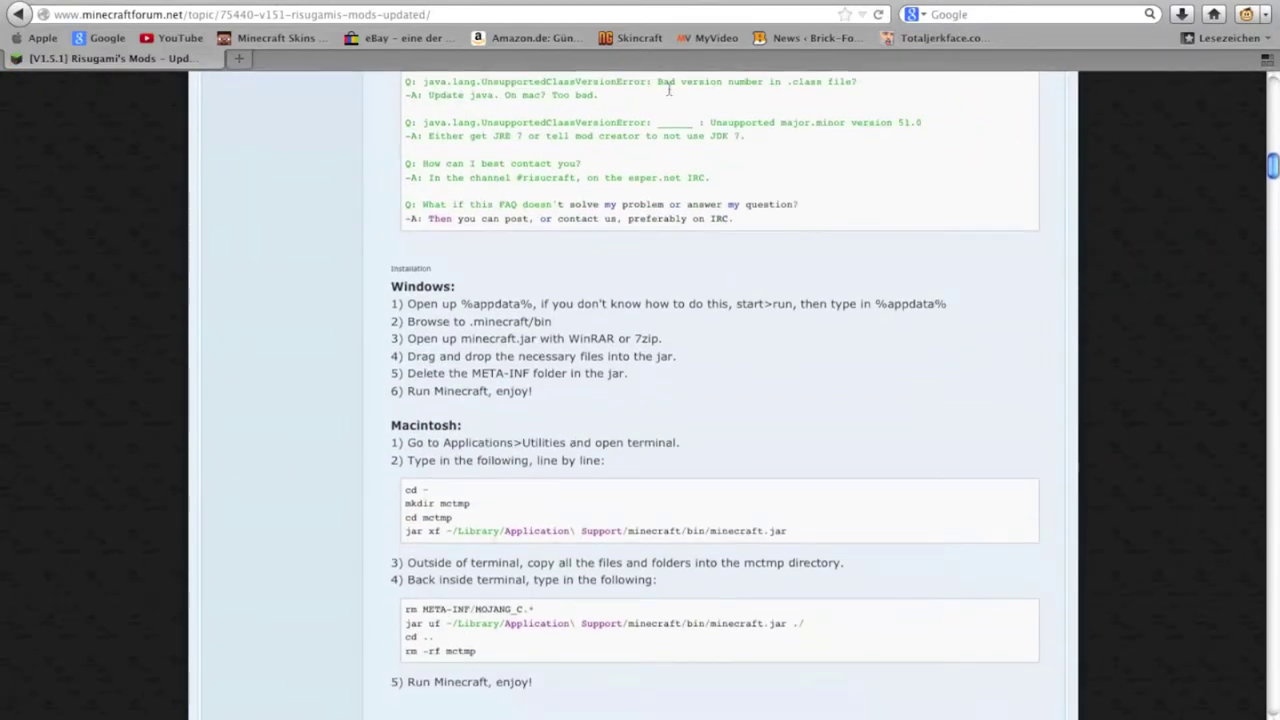
scroll(297, 667, "down", 9)
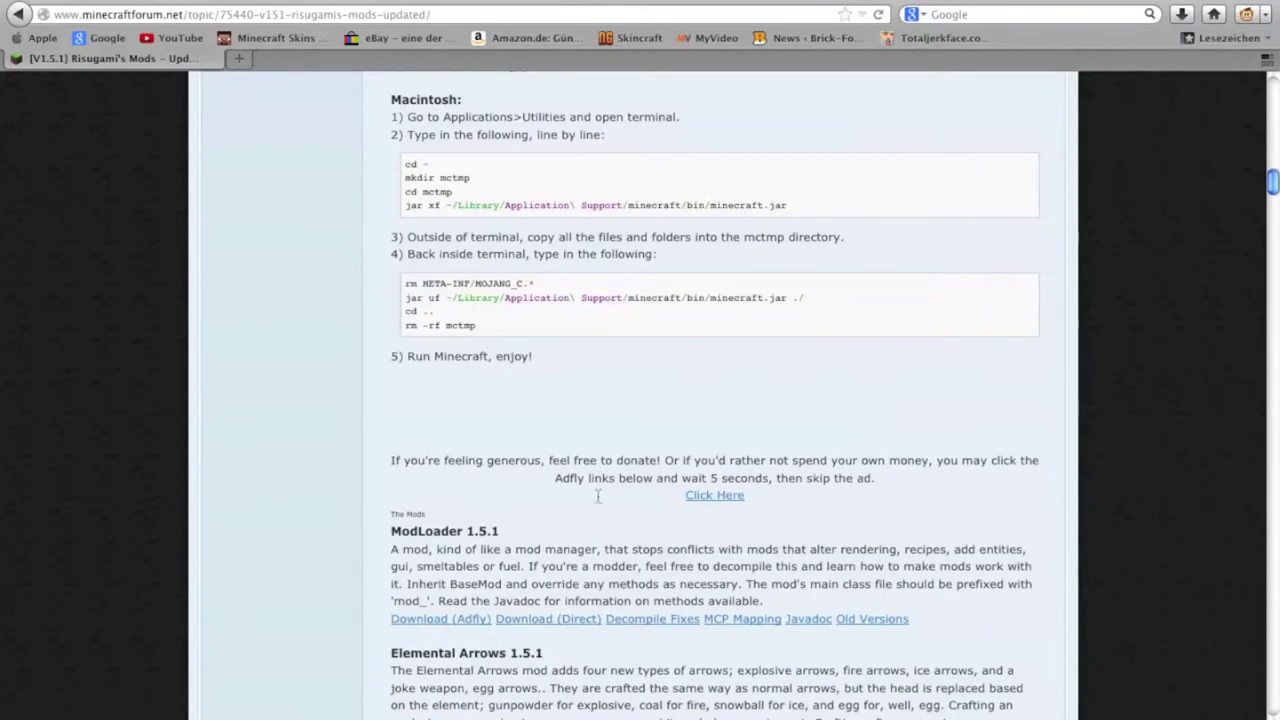
scroll(706, 209, "up", 18)
scroll(706, 209, "down", 14)
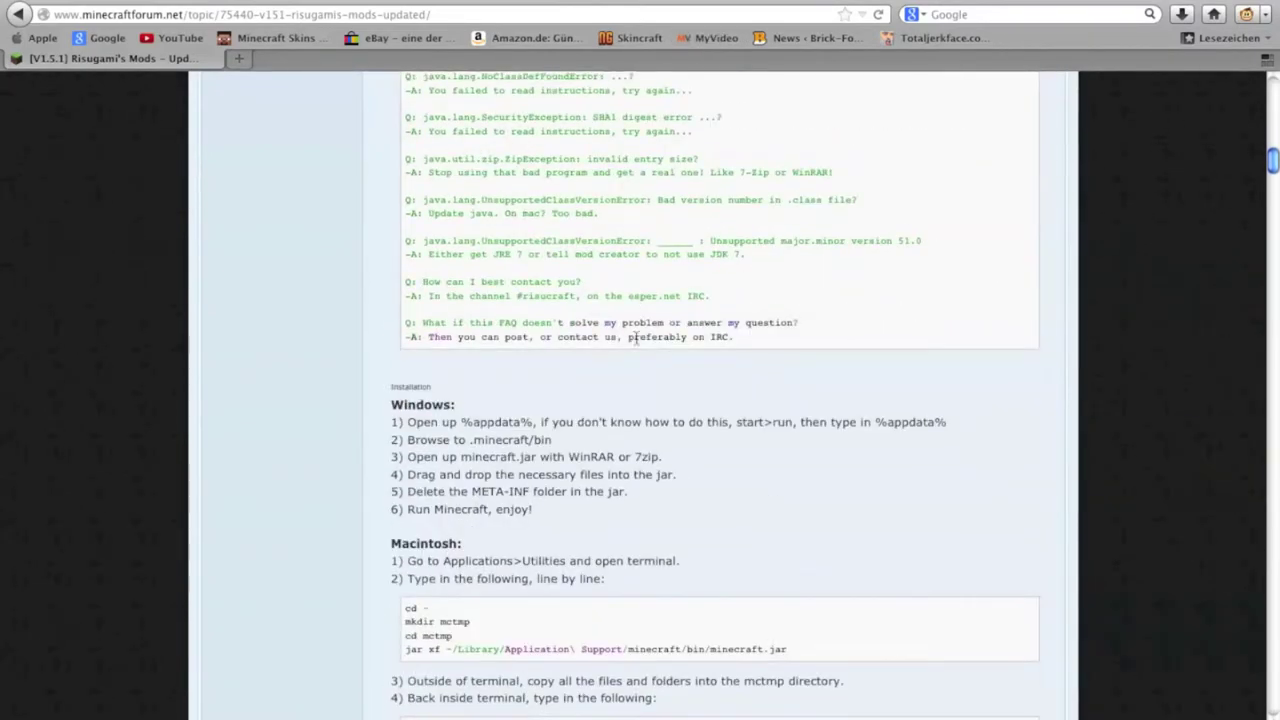
scroll(676, 365, "down", 6)
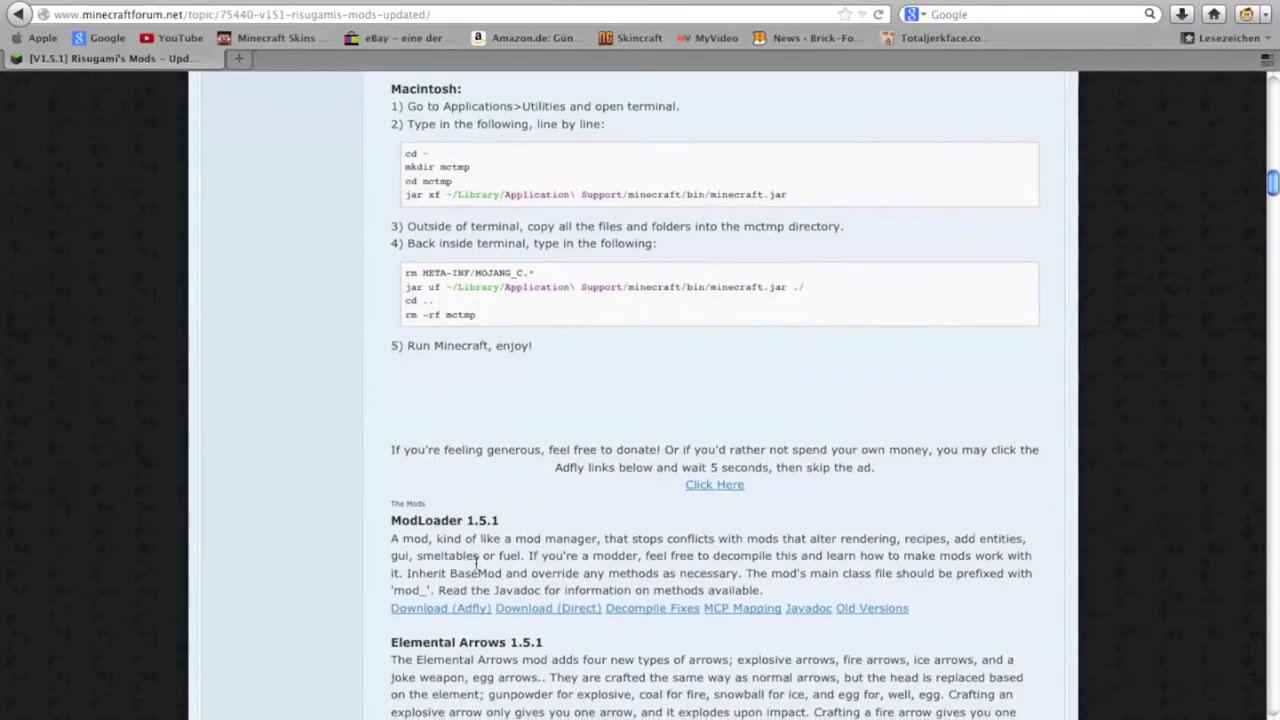
scroll(482, 337, "up", 3)
scroll(594, 257, "up", 2)
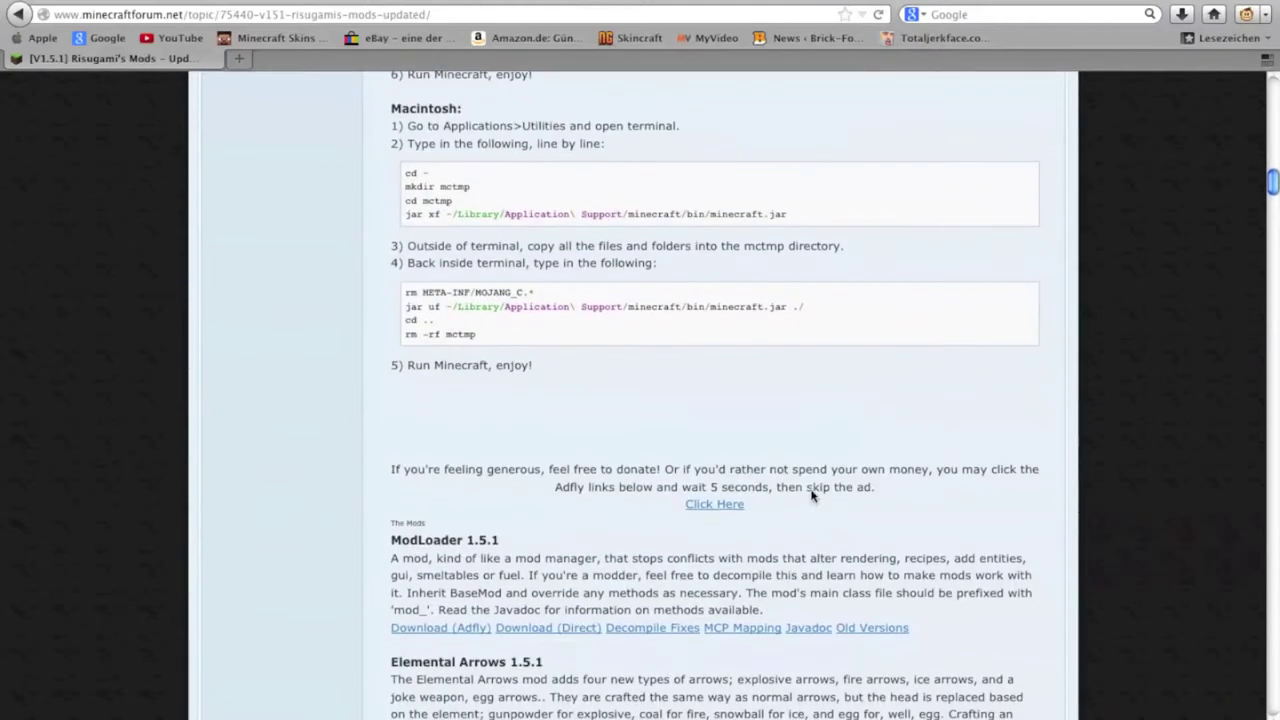
scroll(630, 538, "down", 1)
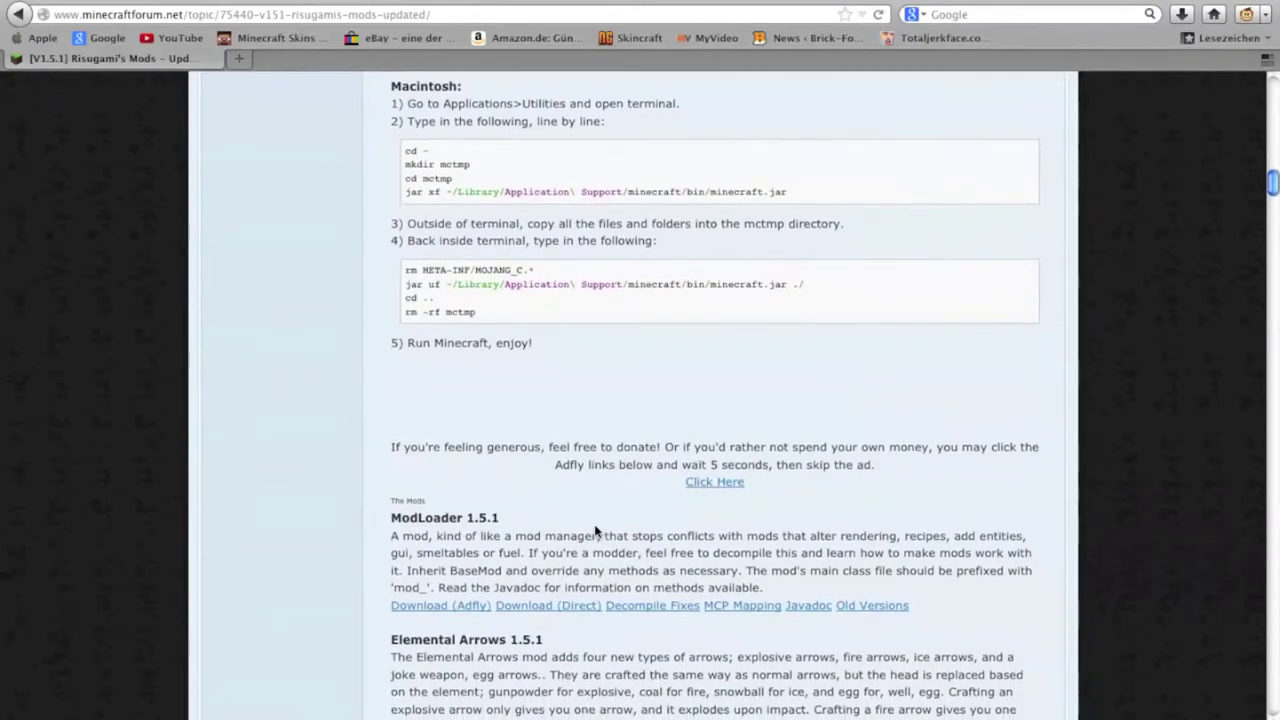
- Download ModLoader 1.5.1 through its direct link and save ModLoader.zip
scroll(593, 527, "down", 10)
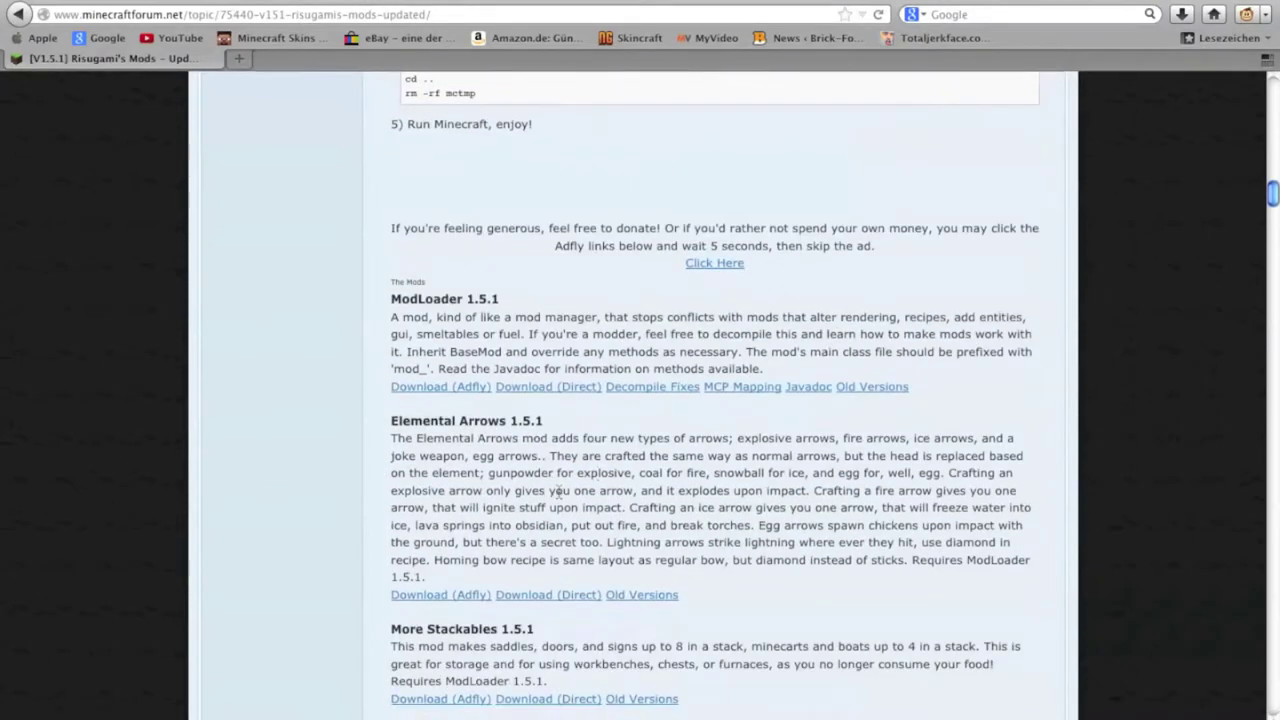
scroll(540, 449, "up", 6)
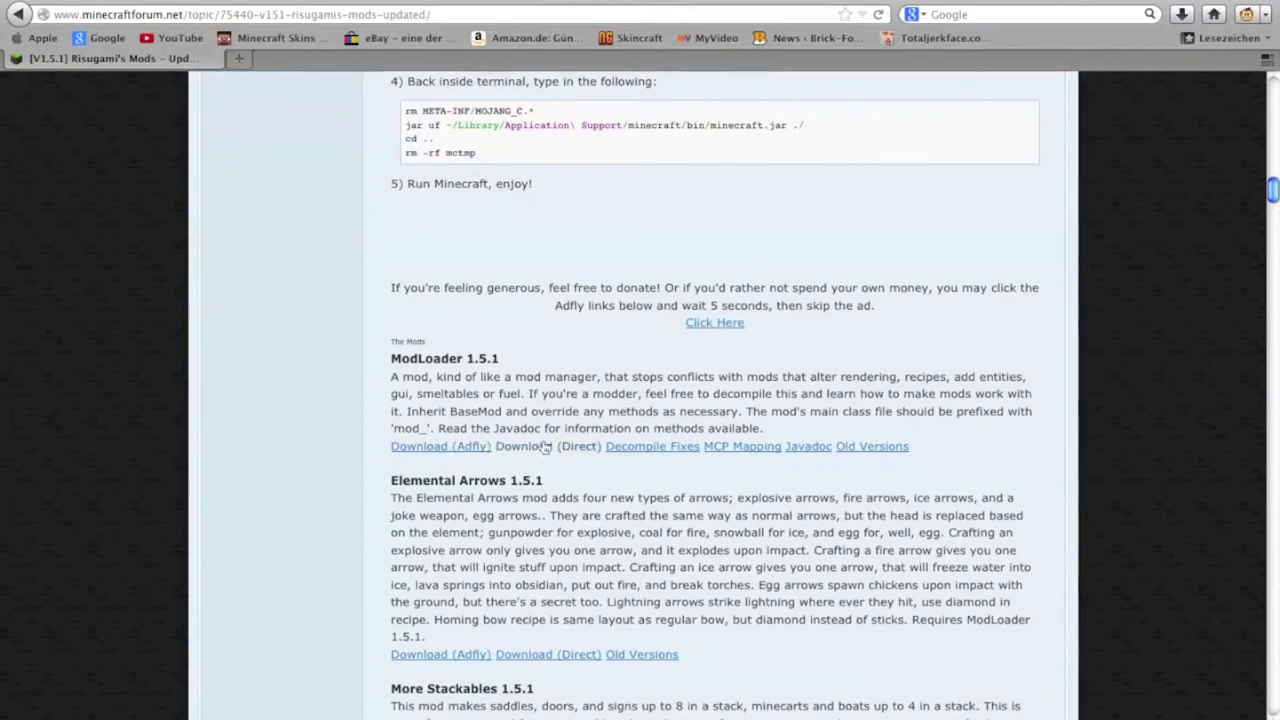
left_click(574, 450)
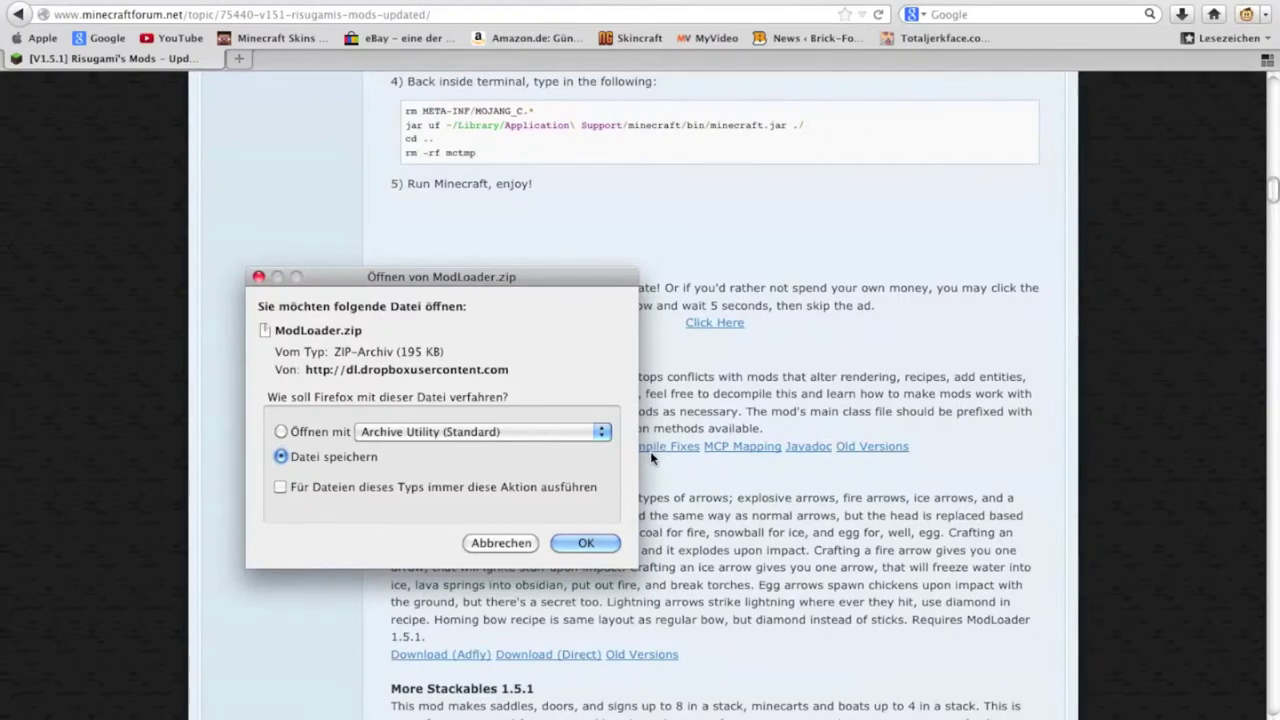
key("Return")
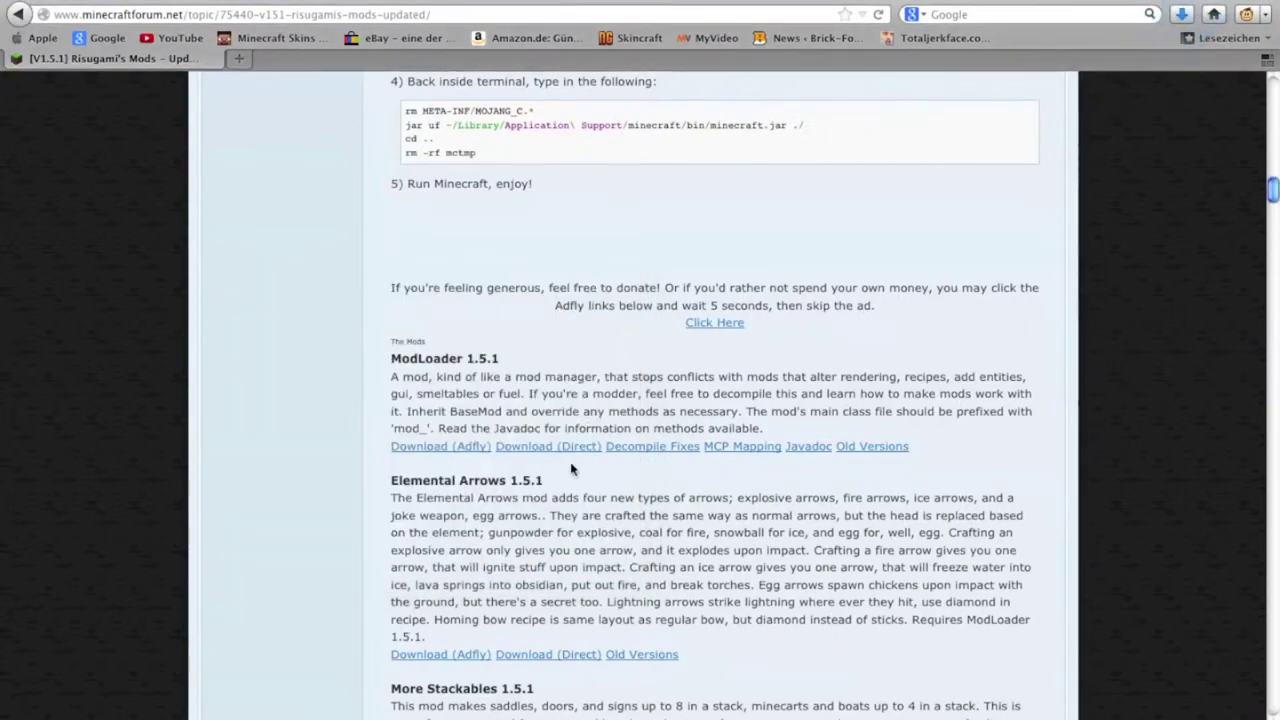
- Find the Shelf 1.5.1 entry in the mod list, download it through its direct link and save Shelf.zip
scroll(657, 468, "down", 2)
scroll(657, 468, "down", 4)
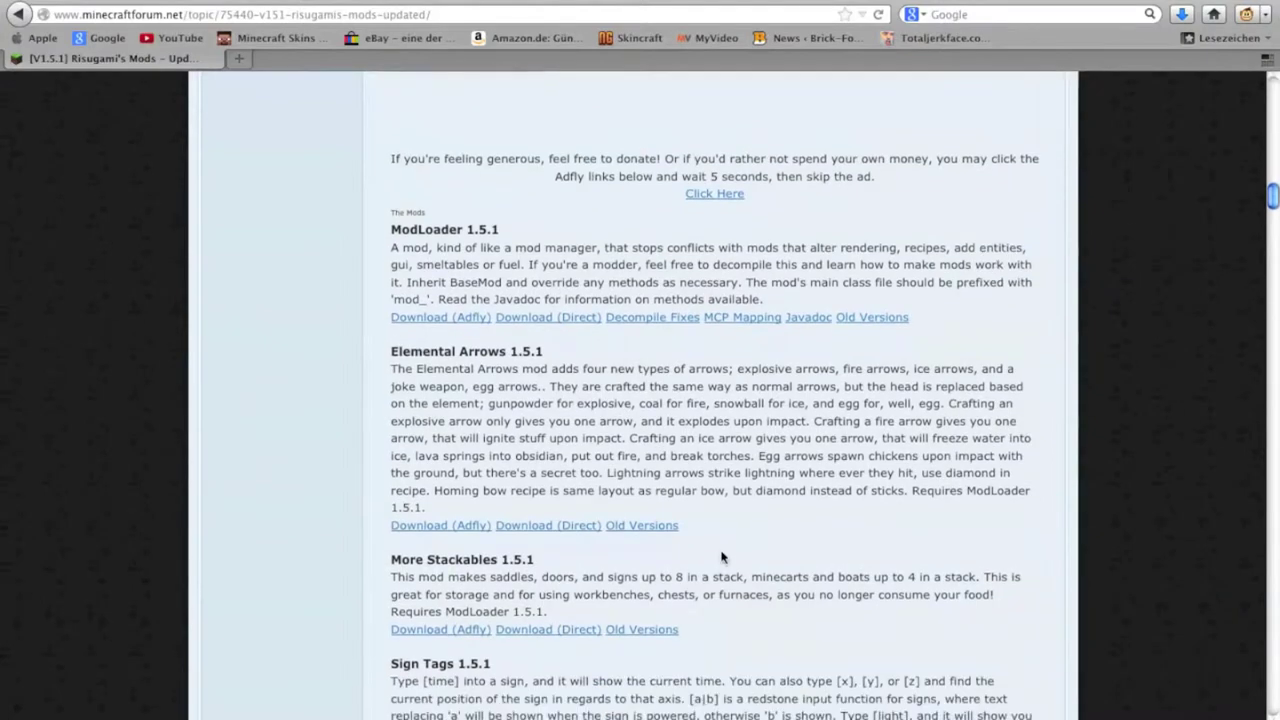
scroll(403, 345, "down", 15)
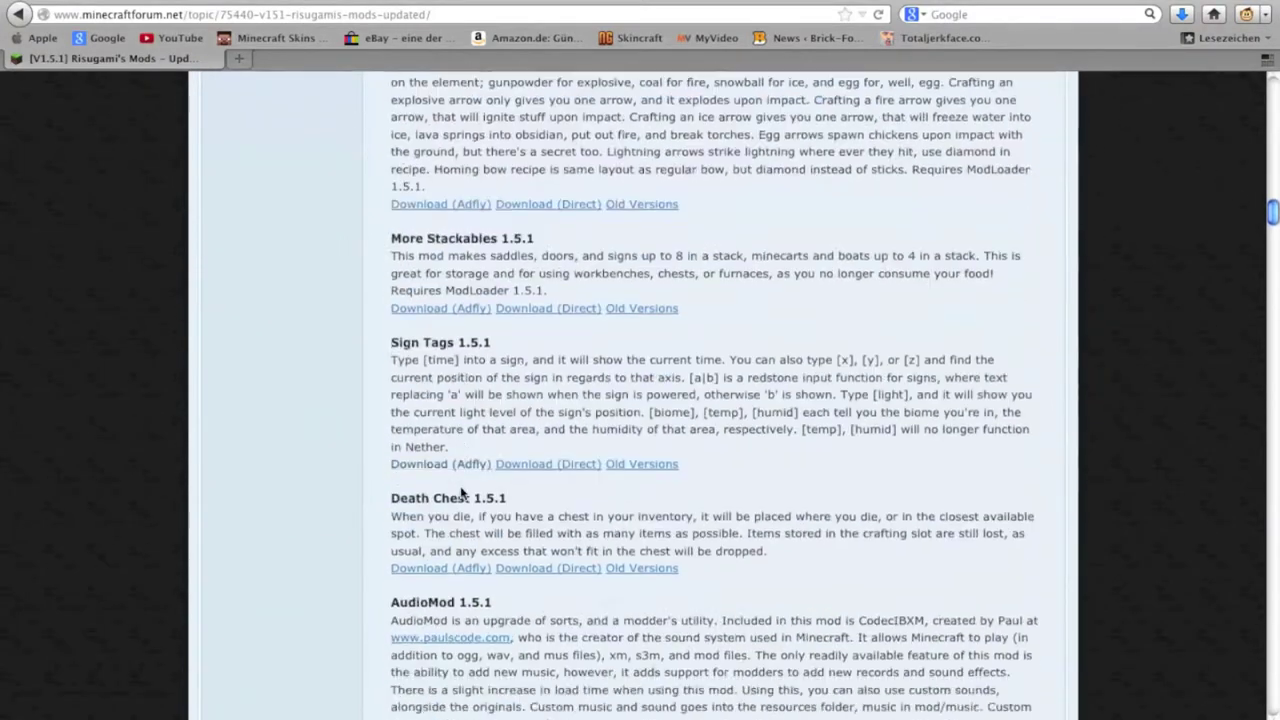
scroll(458, 555, "down", 12)
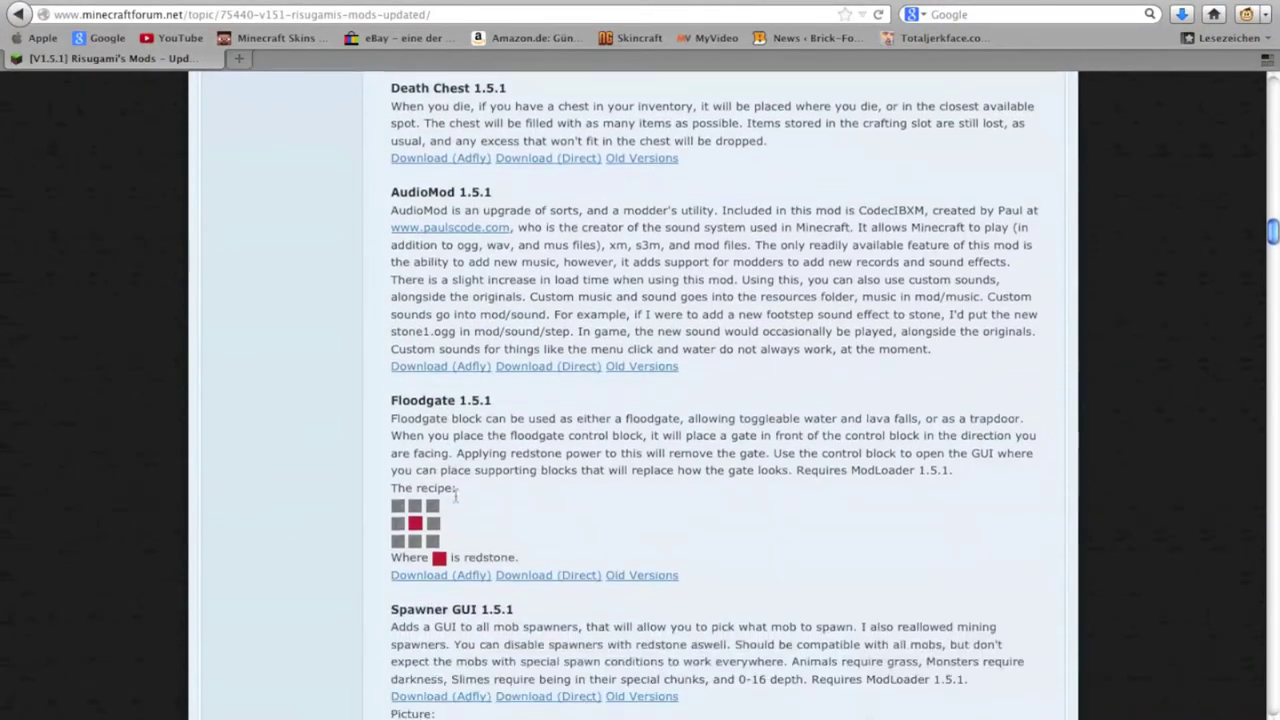
scroll(543, 457, "down", 8)
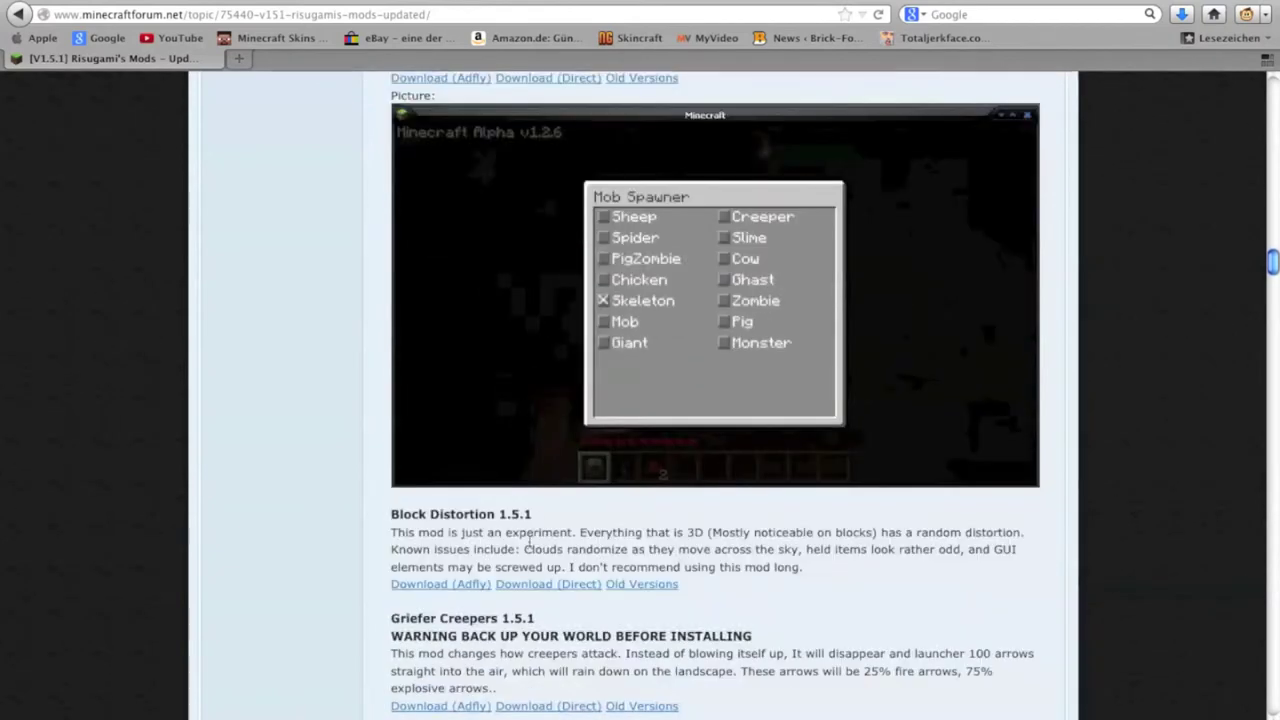
scroll(470, 552, "down", 4)
scroll(469, 551, "down", 6)
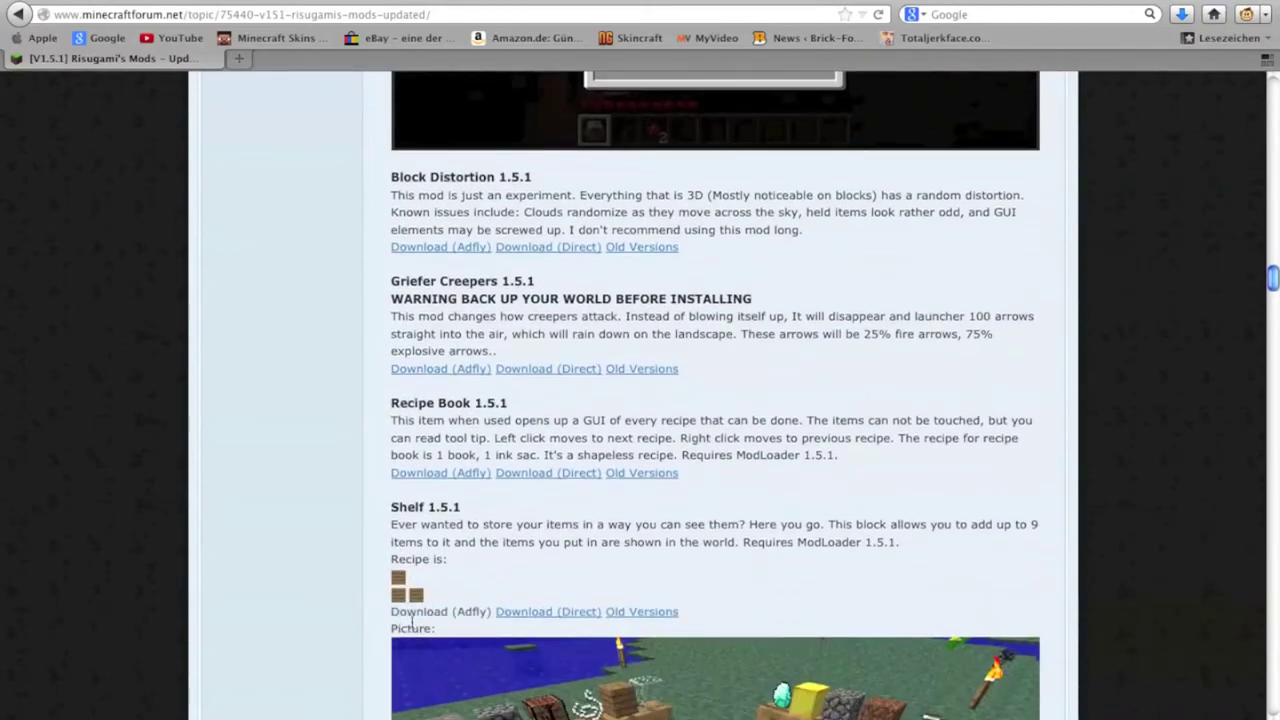
left_click(543, 606)
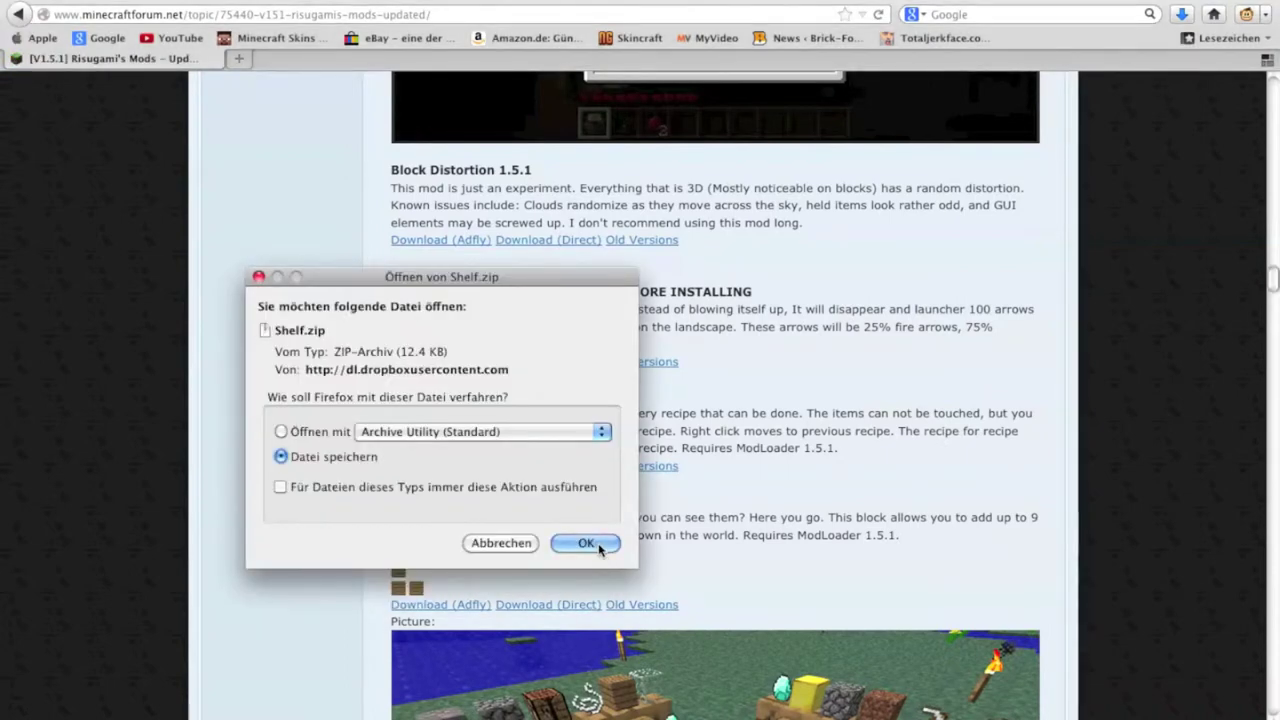
left_click(585, 543)
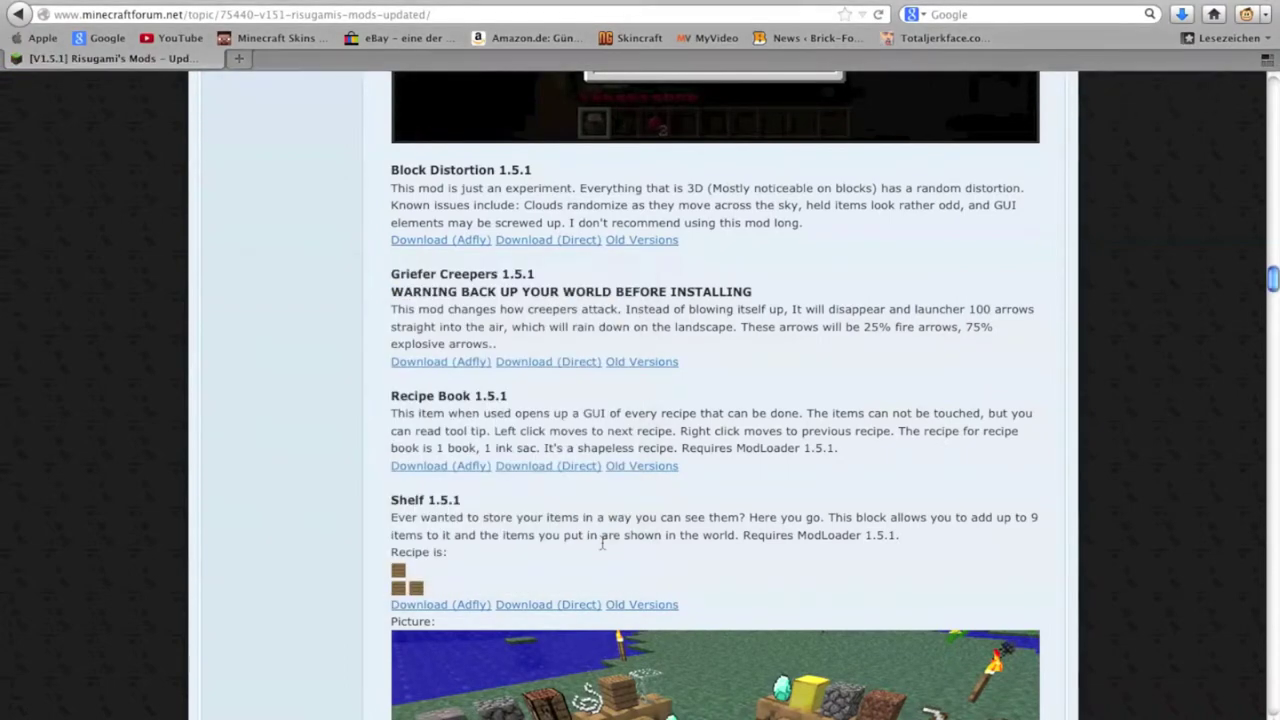
- Examine the Shelf mod's recipe and picture, and check the browser's list of recent downloads
scroll(694, 550, "down", 2)
scroll(694, 550, "down", 10)
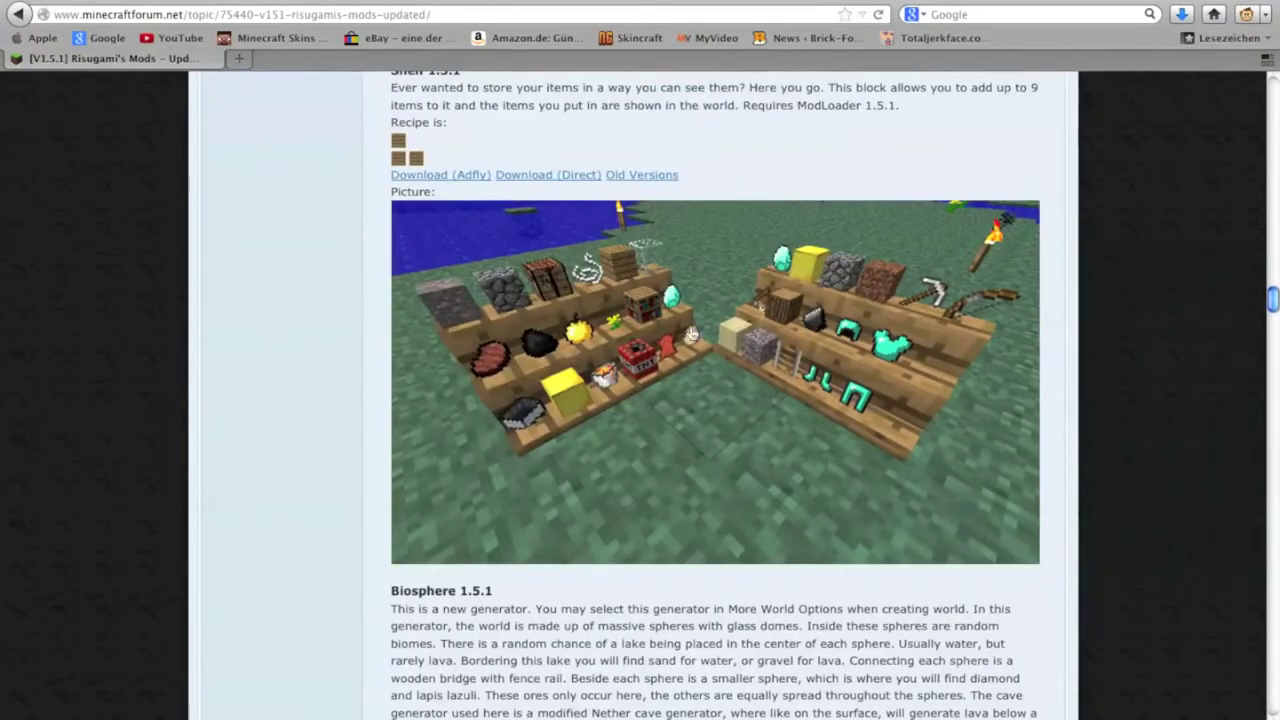
scroll(366, 203, "up", 4)
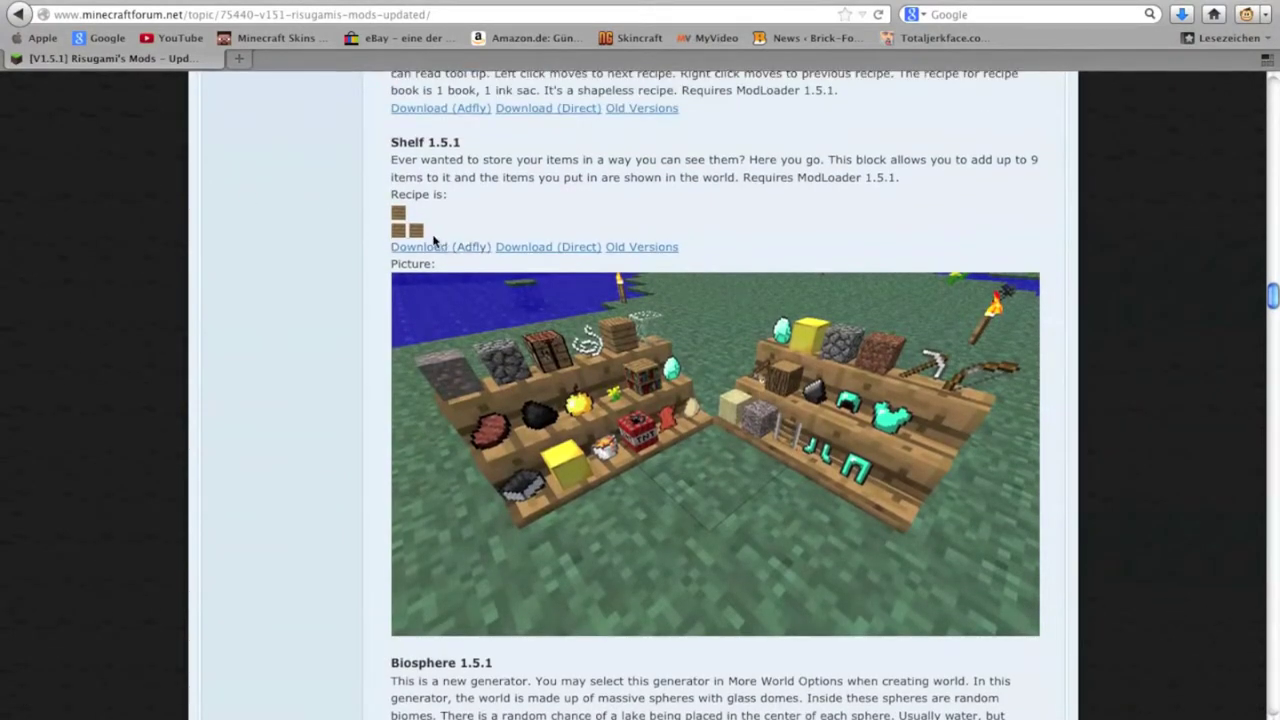
left_click(1186, 22)
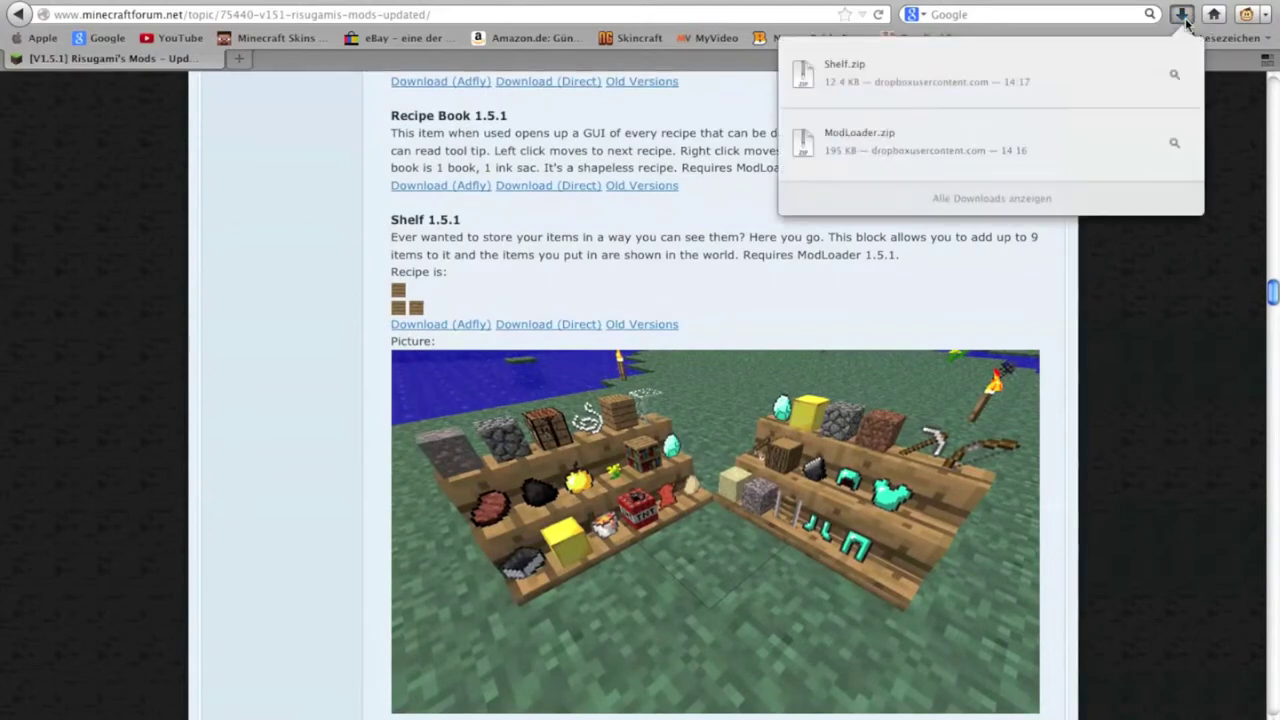
left_click(83, 225)
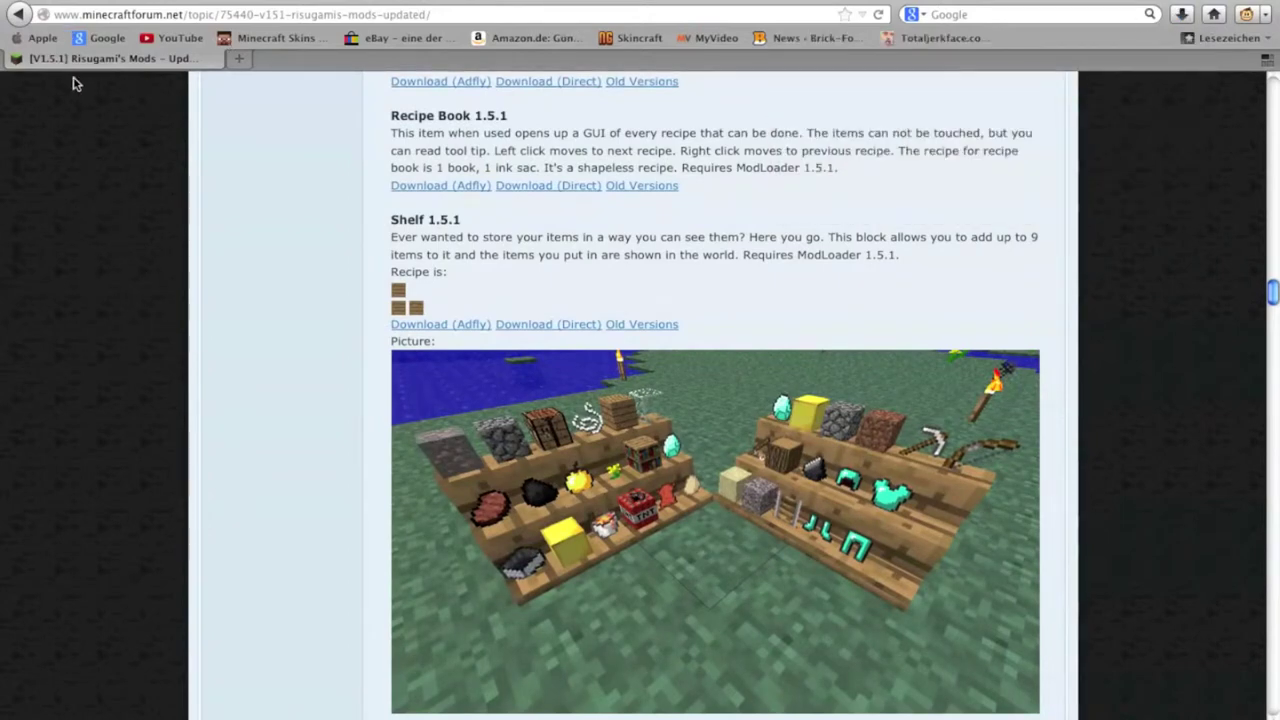
- Switch to Finder and move Shelf.zip, ModLoader.zip and SinglePlayerCommands-MC1.5.1_V4.7.jar from the Downloads folder to the desktop
key("super+h")
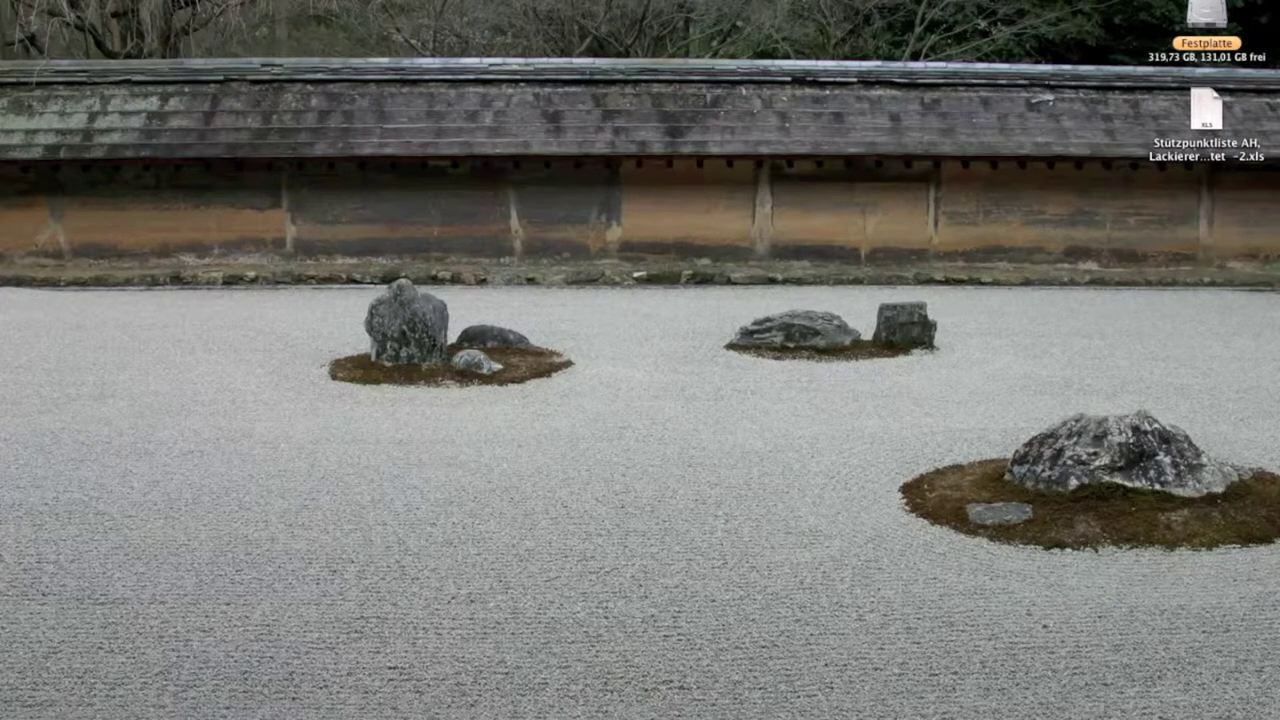
left_click(63, 690)
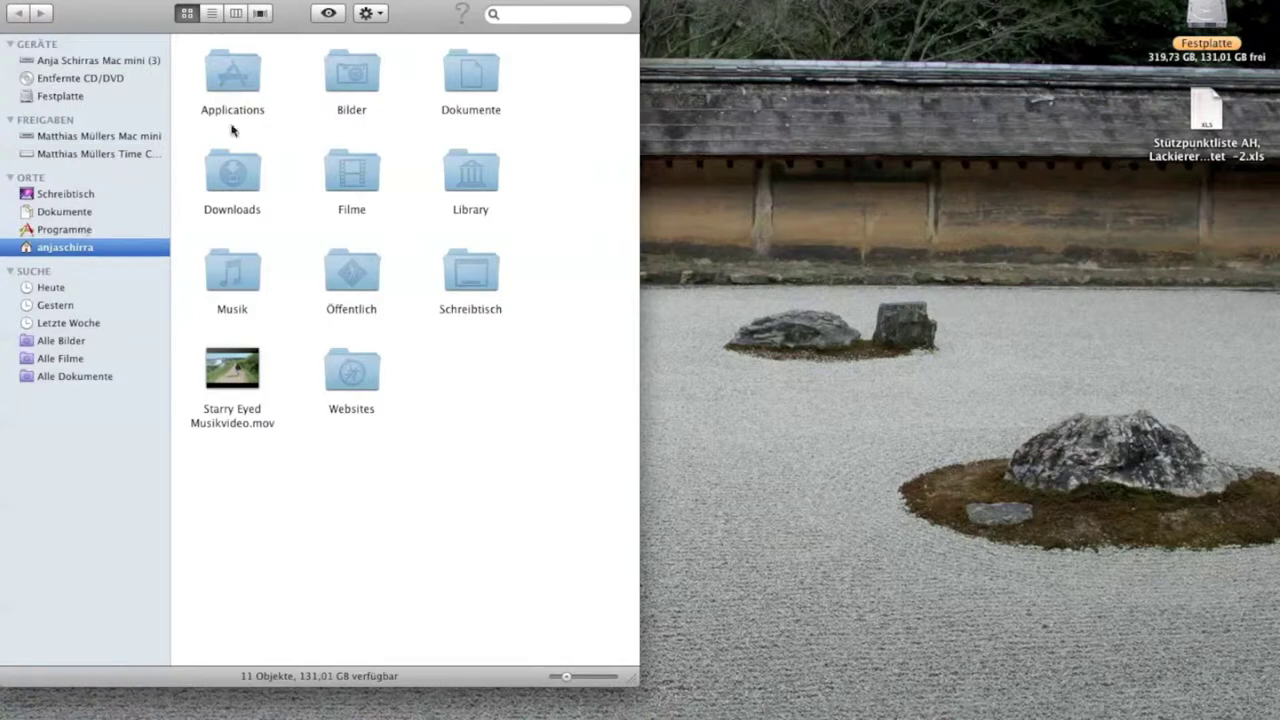
double_click(223, 172)
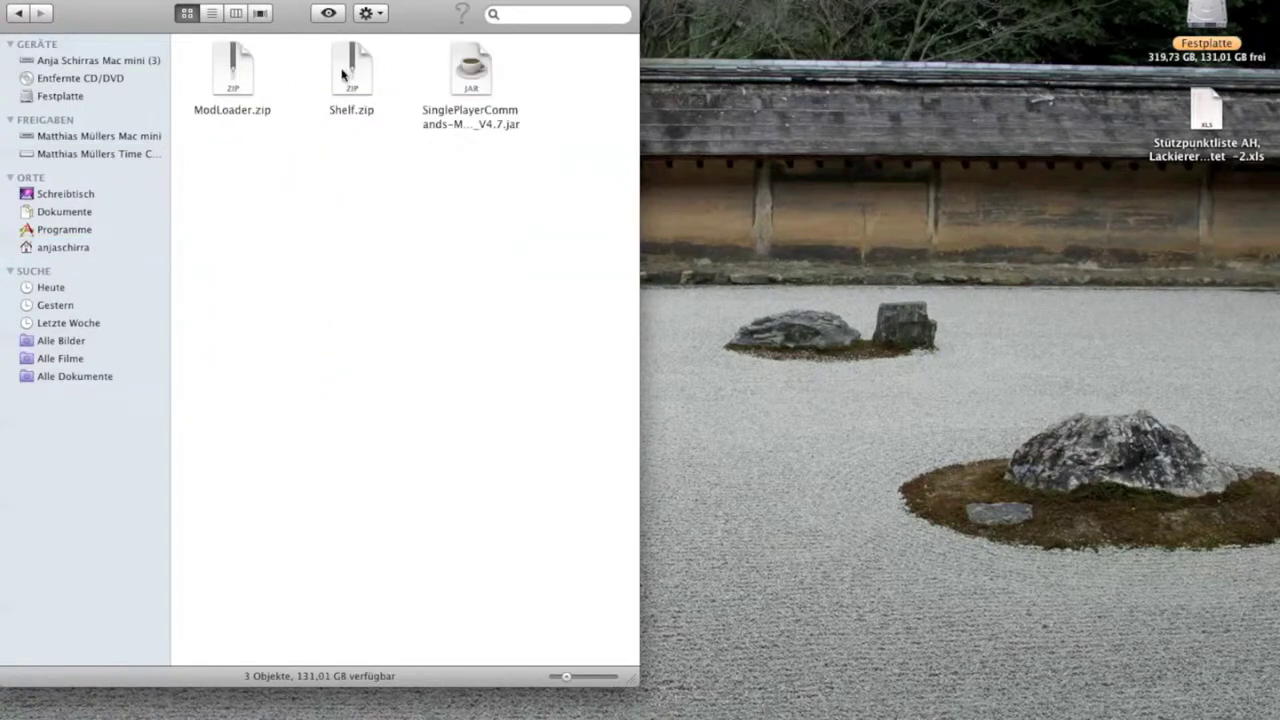
left_click_drag(368, 68, 1237, 262)
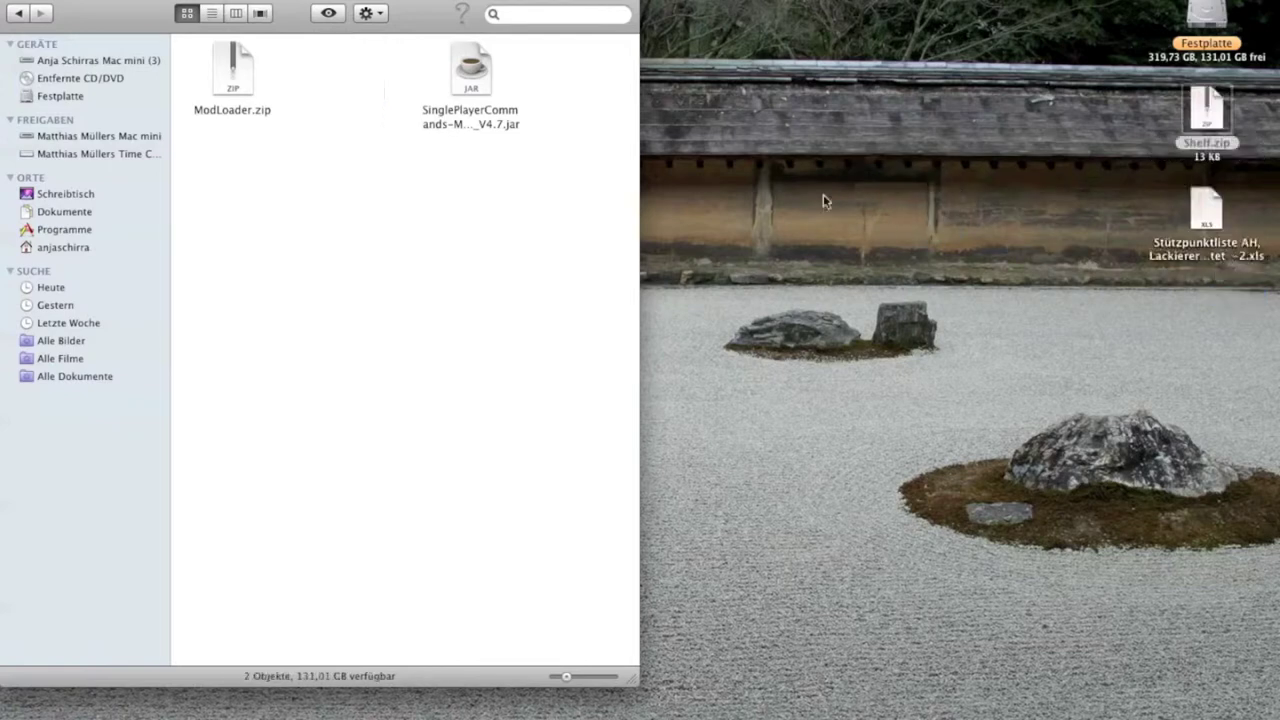
left_click_drag(240, 64, 1123, 363)
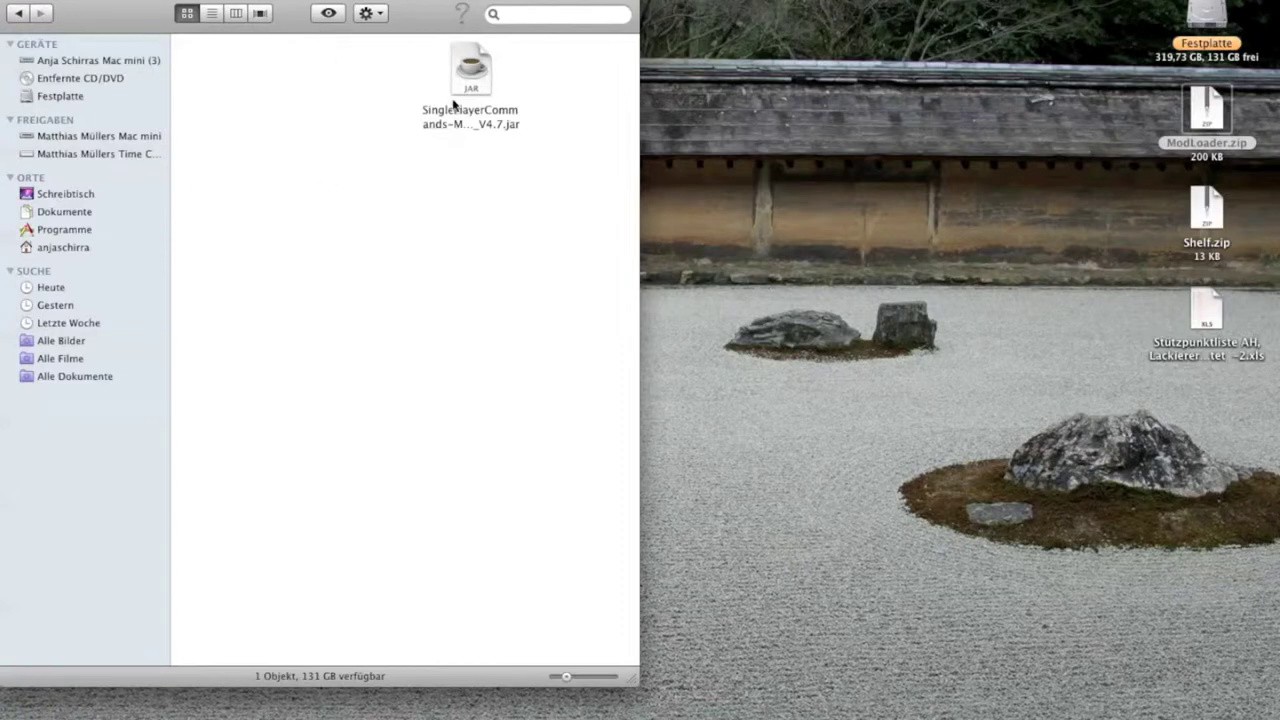
left_click_drag(450, 135, 992, 445)
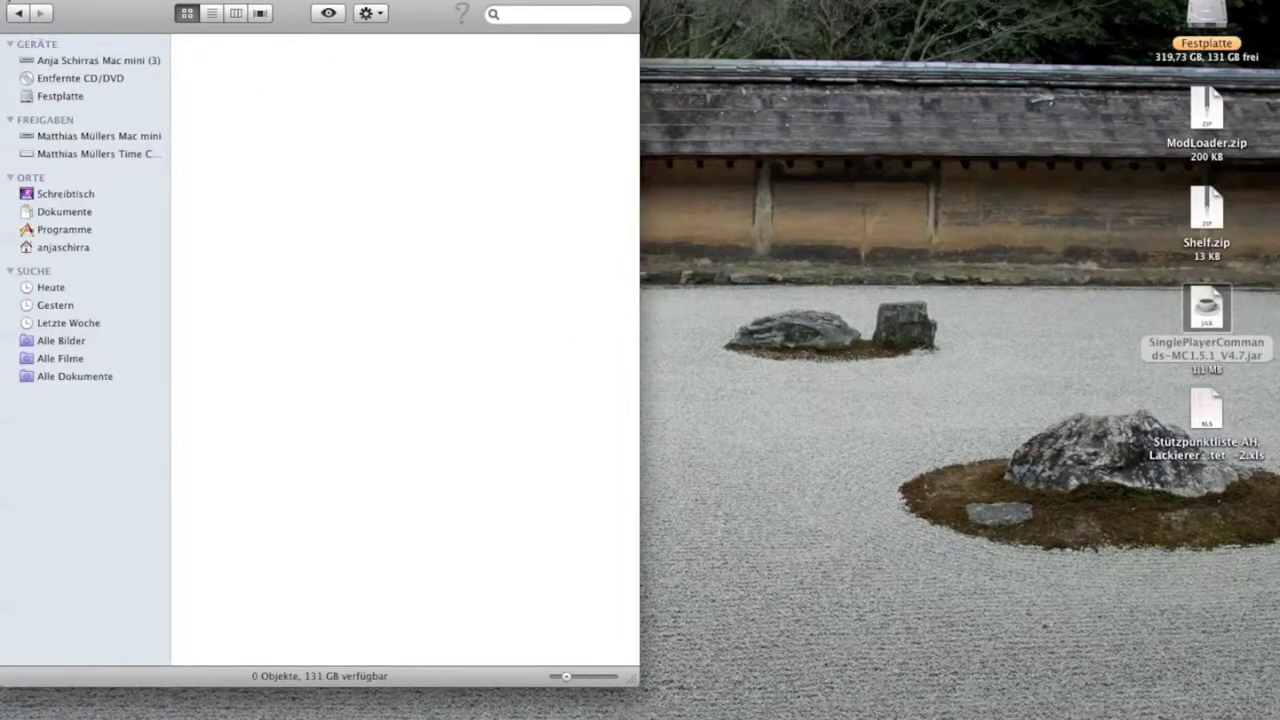
key("super+w")
- Unpack ModLoader.zip and Shelf.zip together on the desktop
left_click(997, 322)
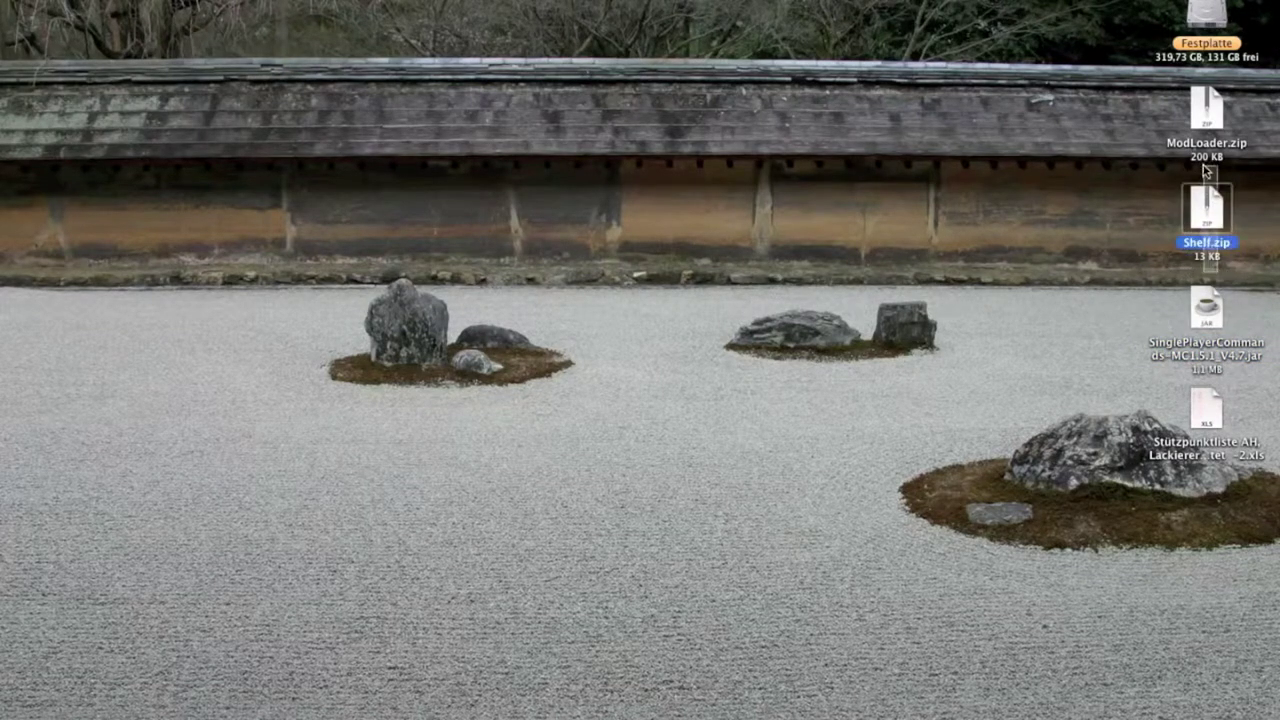
left_click_drag(1206, 173, 1200, 143)
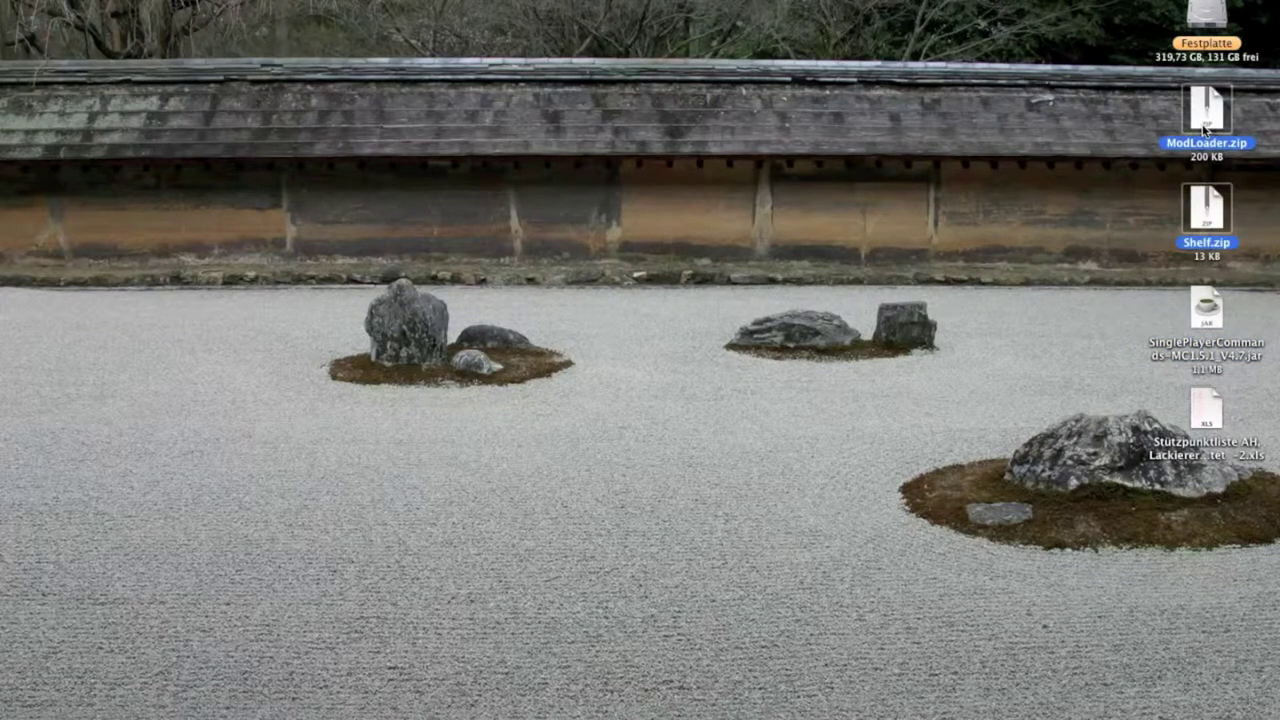
double_click(1208, 125)
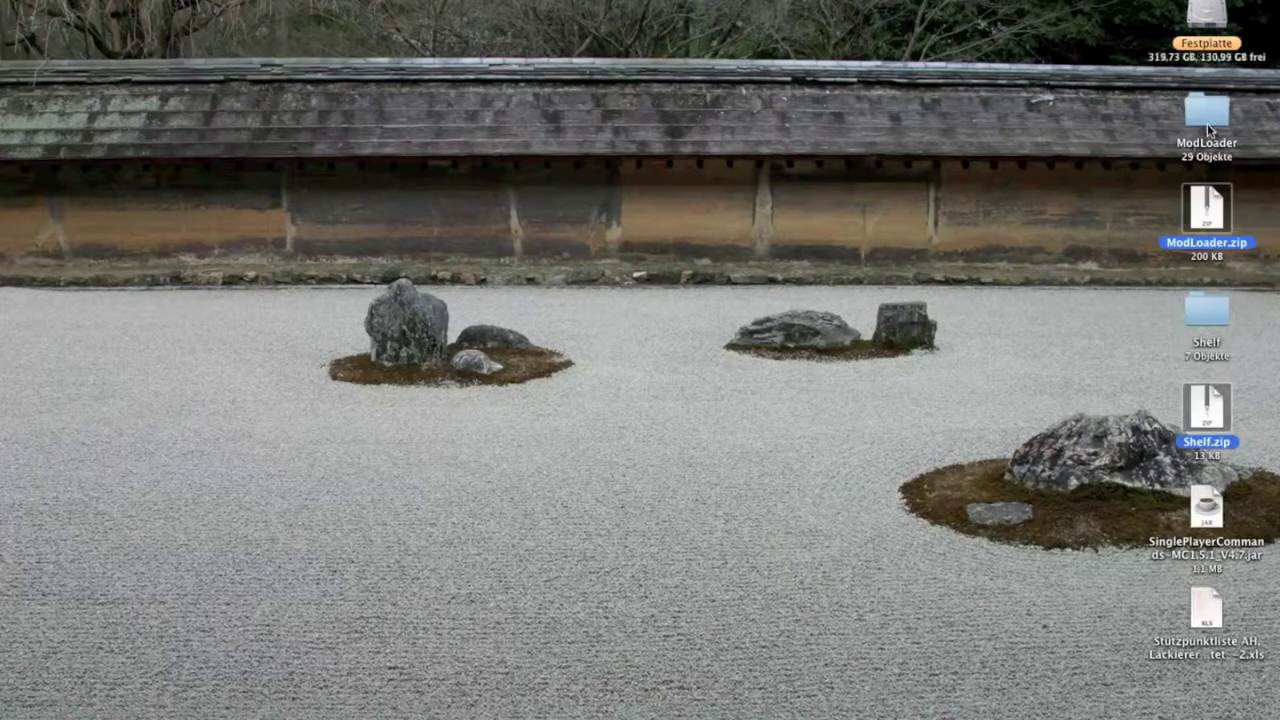
right_click(1206, 206)
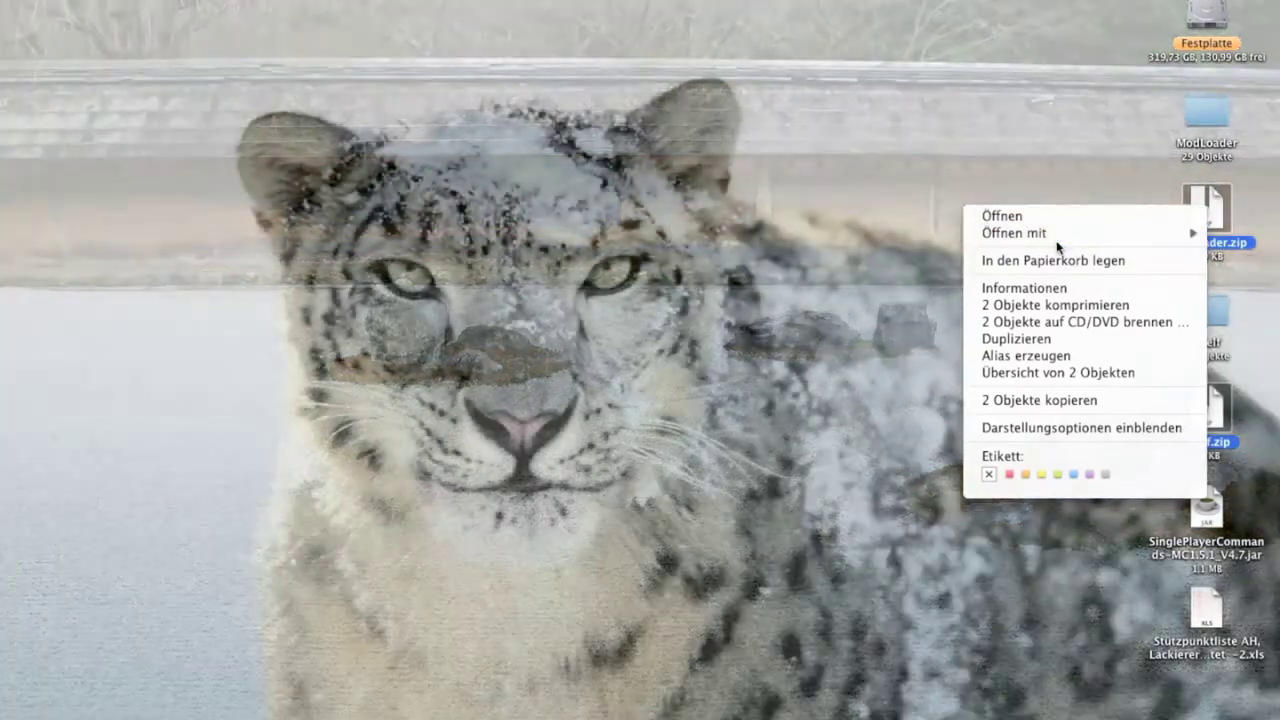
mouse_move(1056, 243)
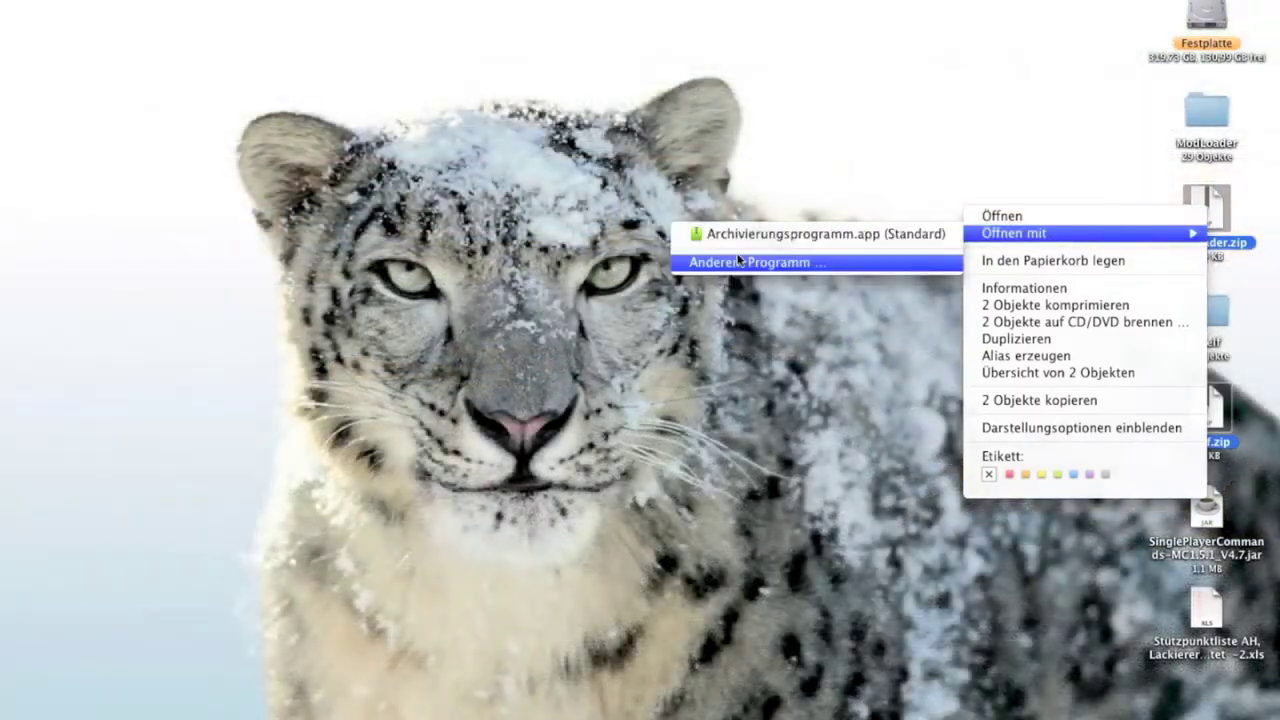
left_click(745, 234)
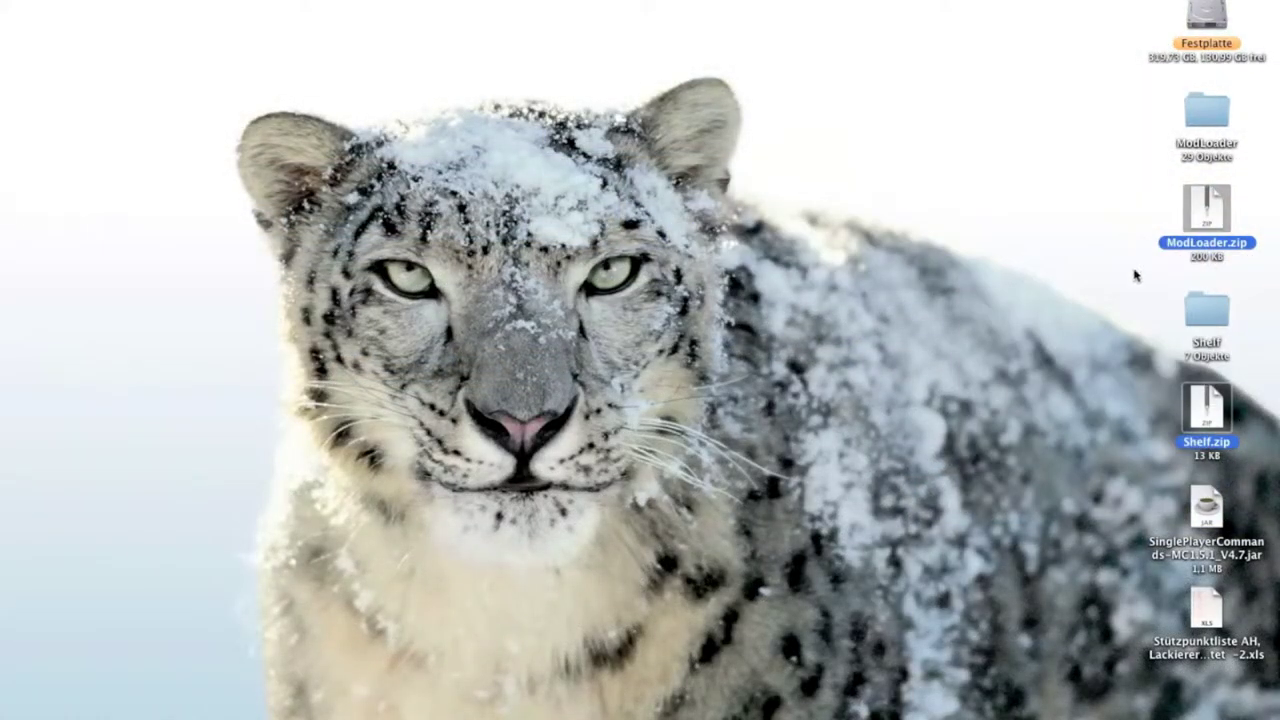
left_click(1135, 275)
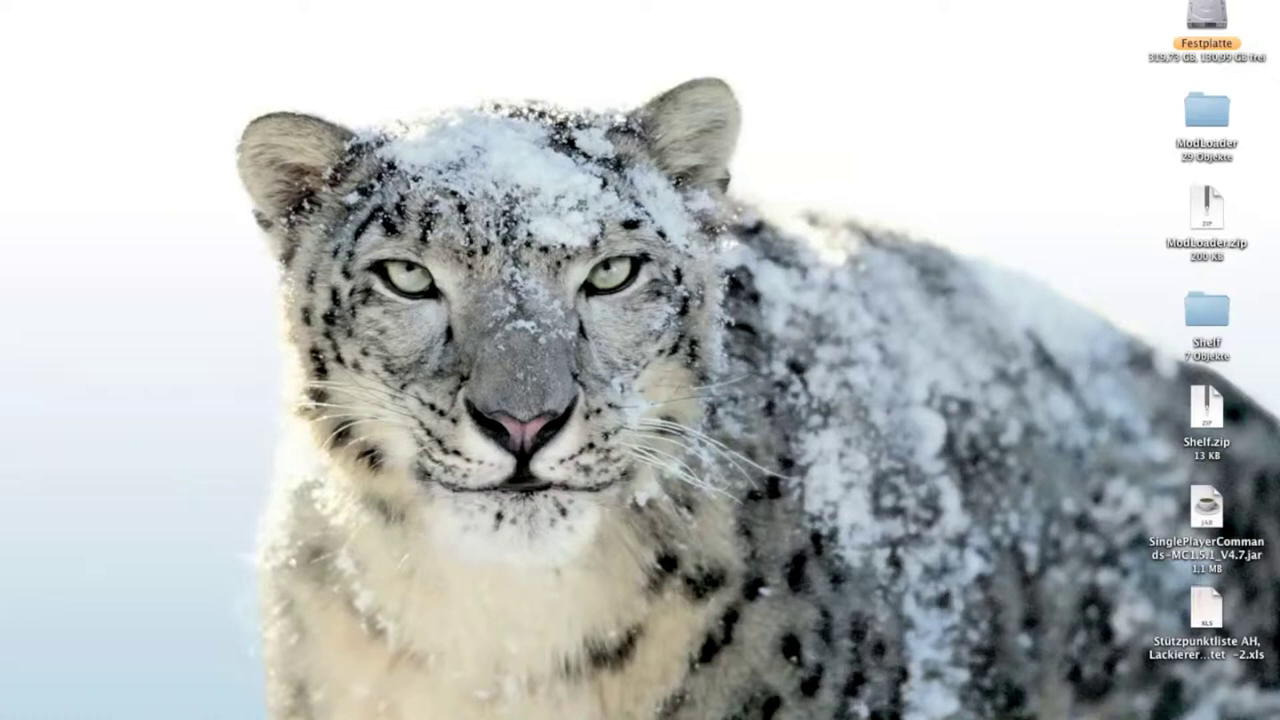
- Open a Finder window and go to the minecraft folder inside Library > Application Support
left_click(75, 690)
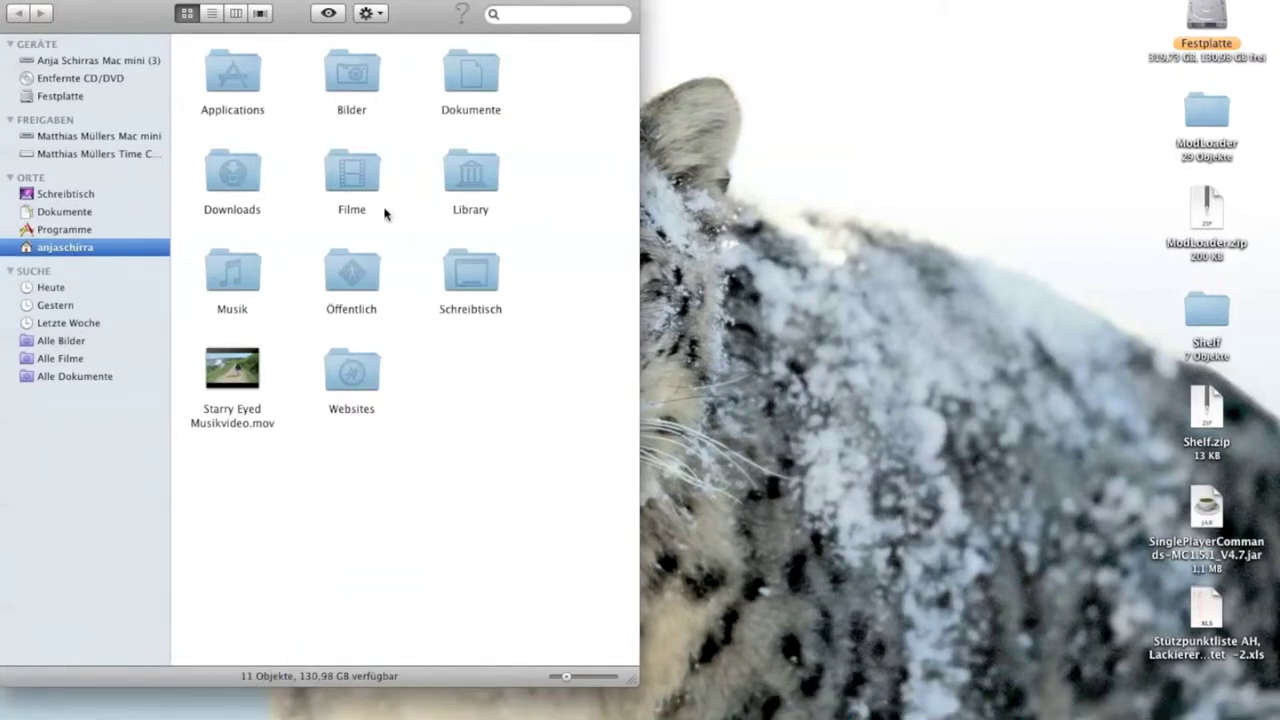
double_click(476, 184)
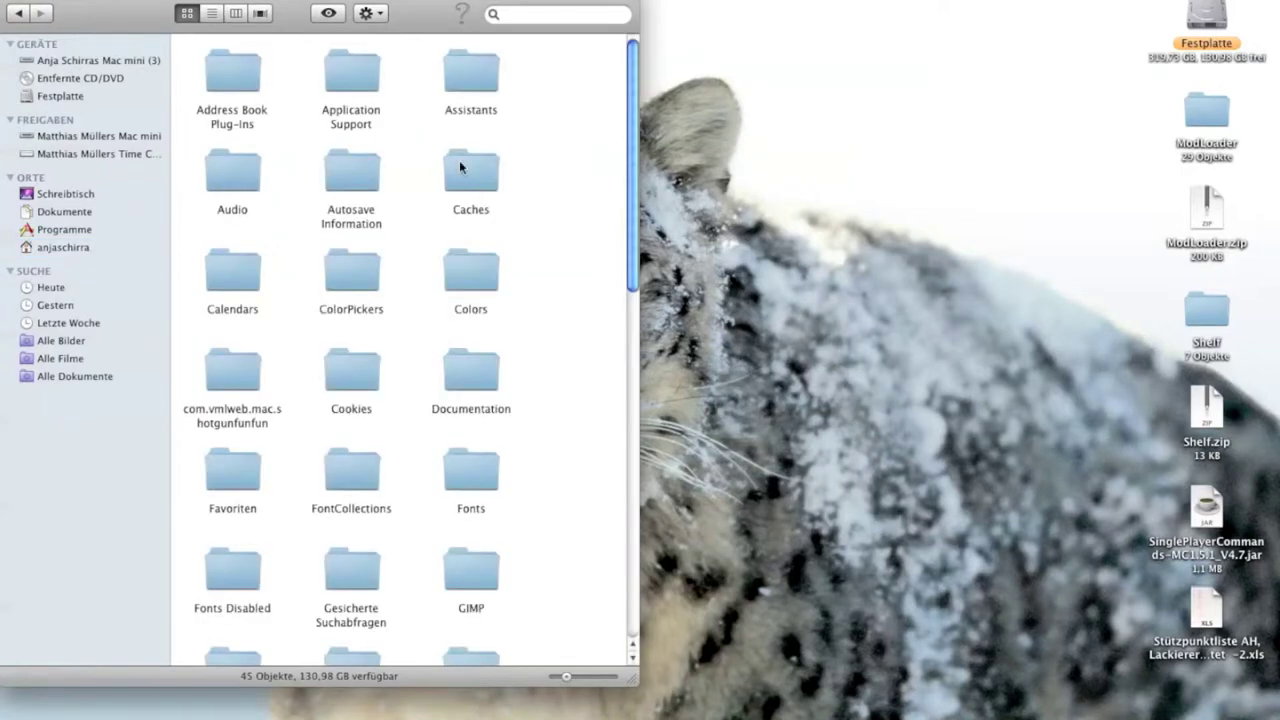
left_click(353, 70)
double_click(353, 70)
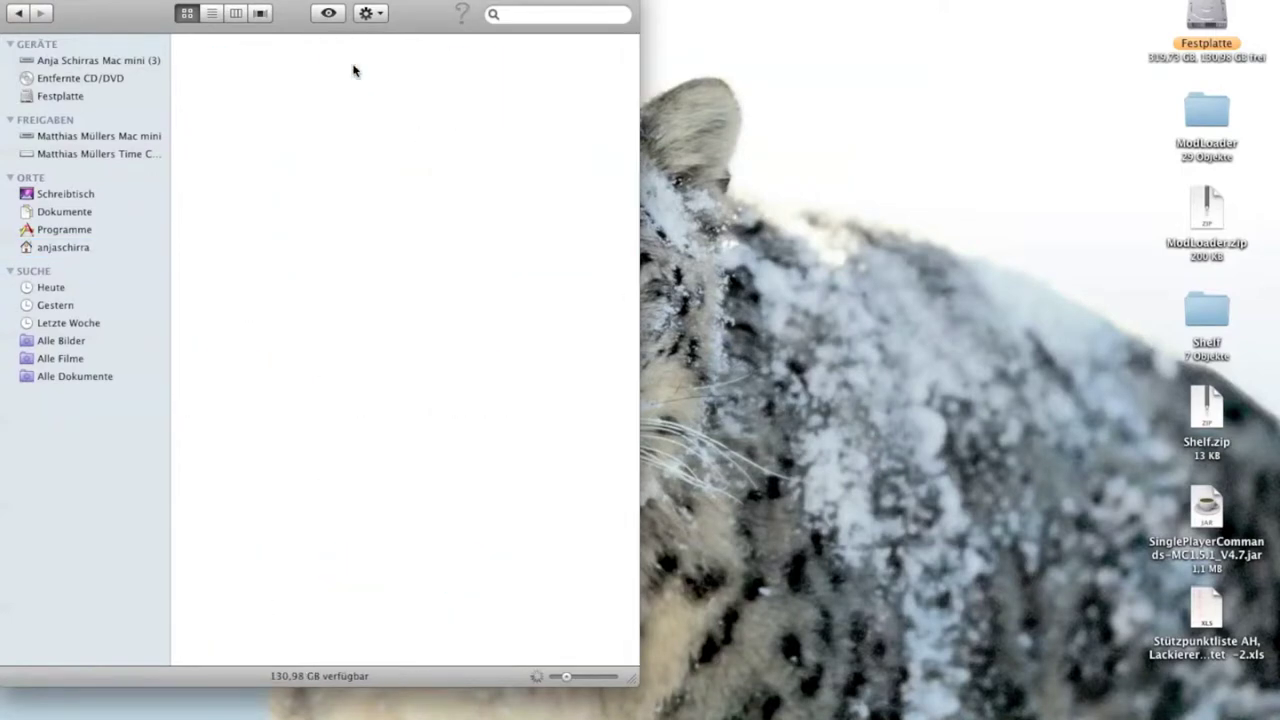
scroll(429, 417, "down", 12)
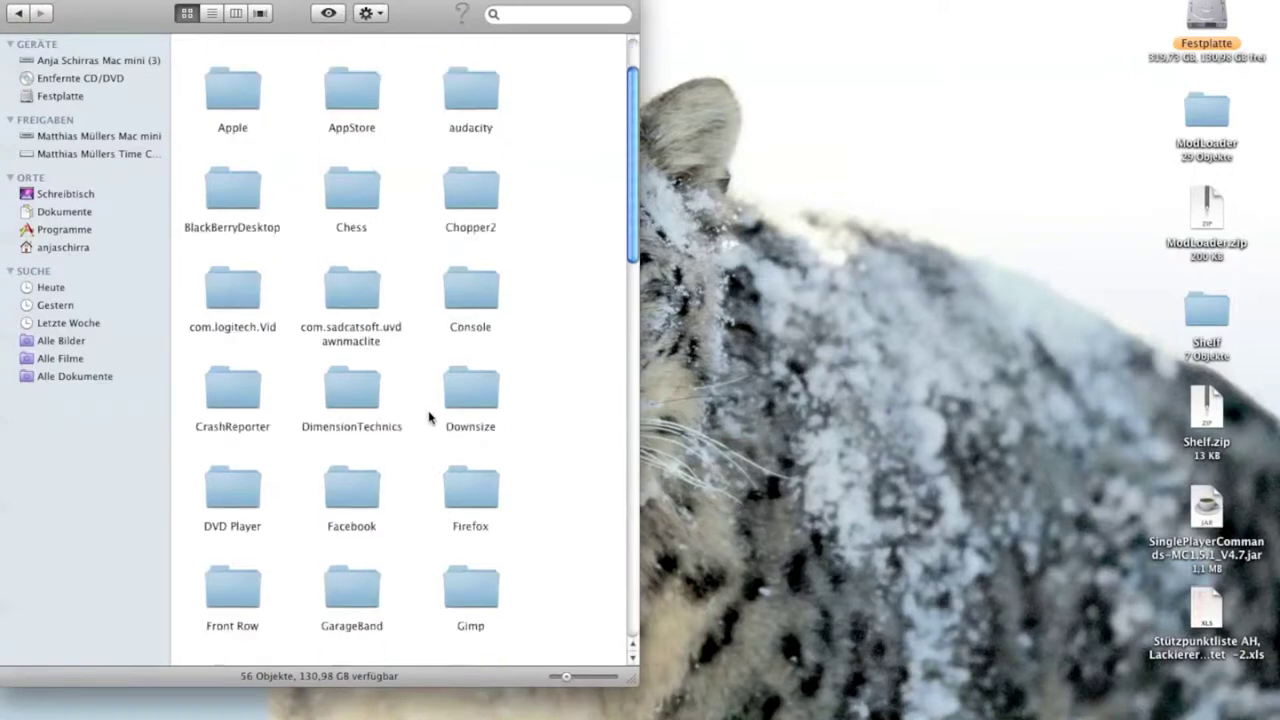
scroll(433, 258, "up", 5)
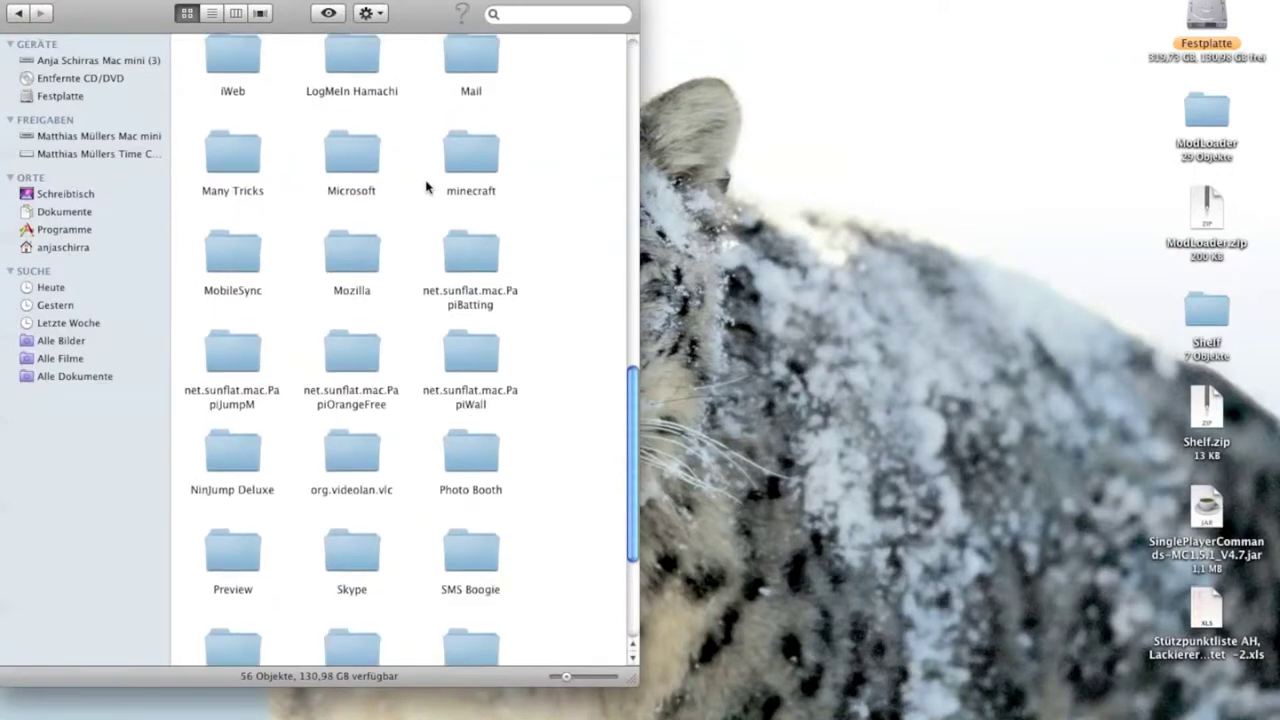
double_click(453, 173)
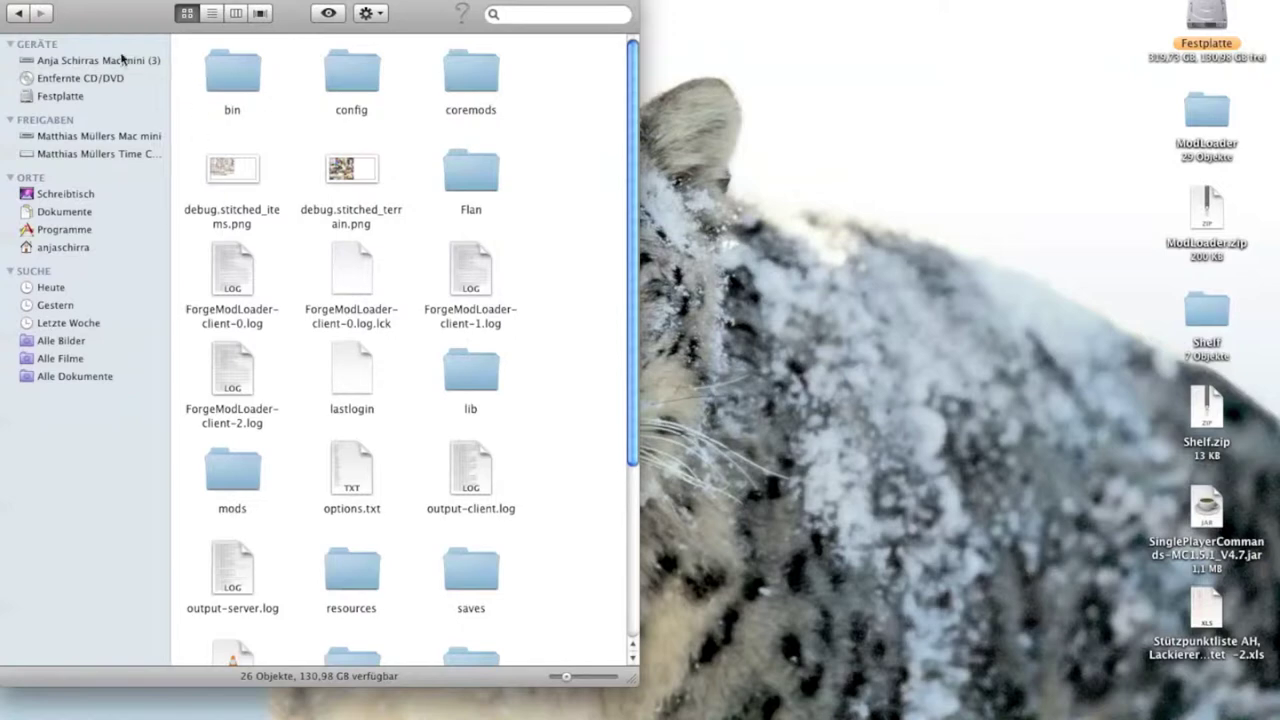
- Return to Application Support and copy the whole minecraft folder to the desktop
left_click(27, 13)
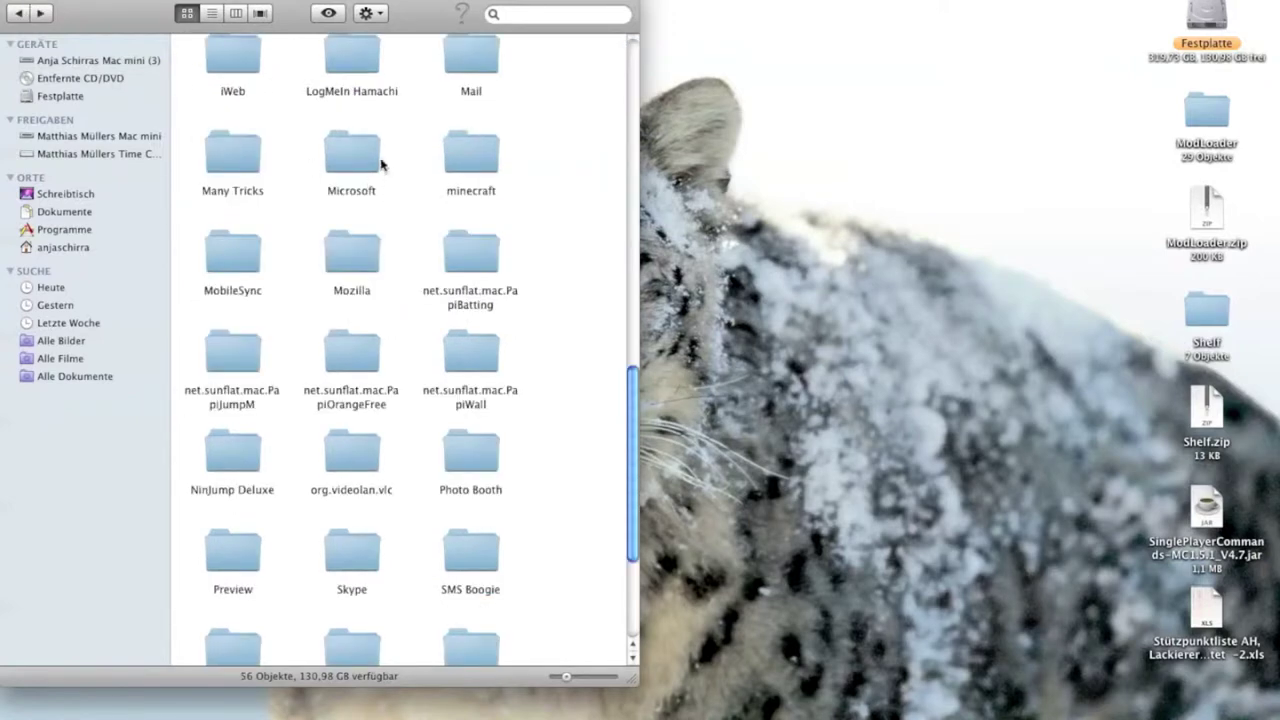
left_click(476, 162)
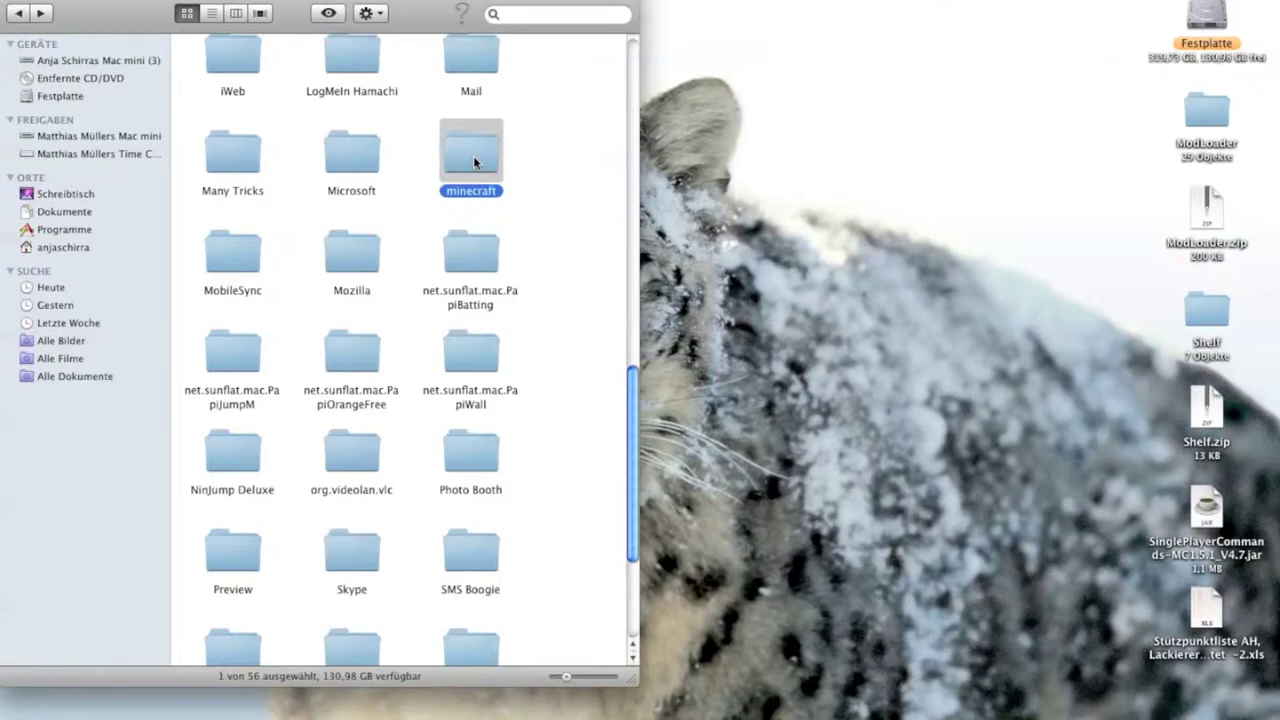
left_click(760, 107)
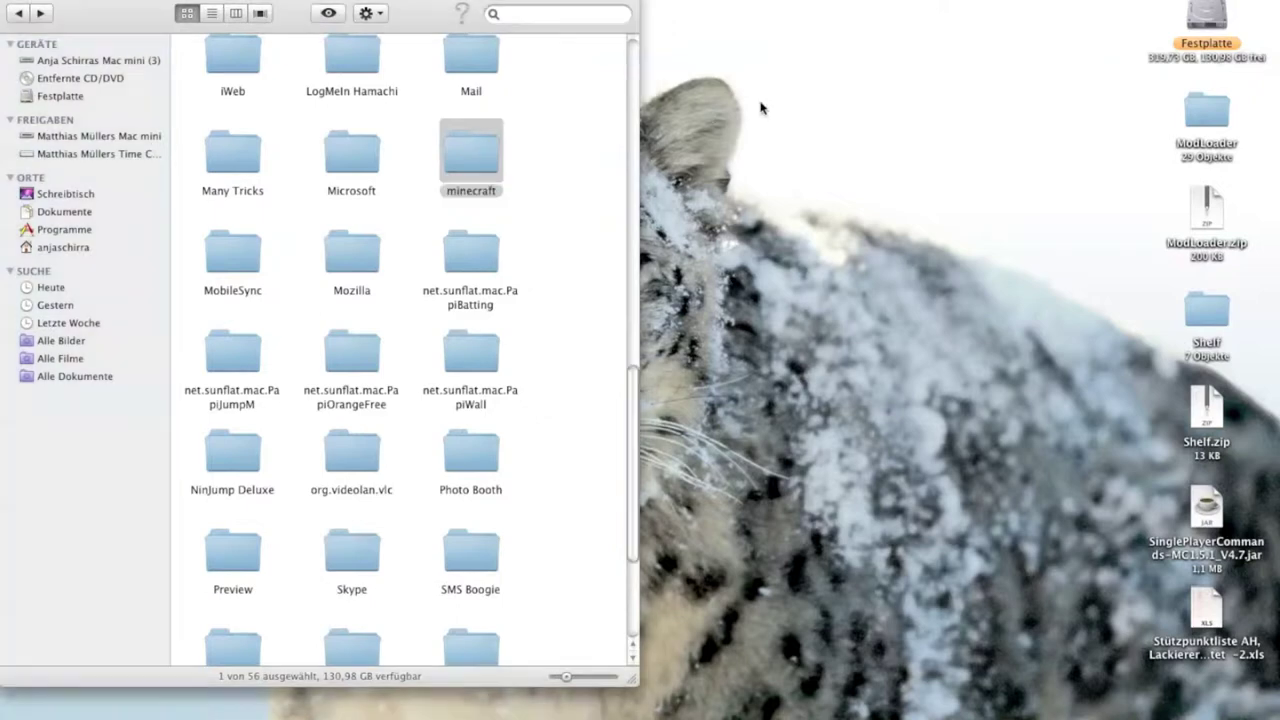
key("super+v")
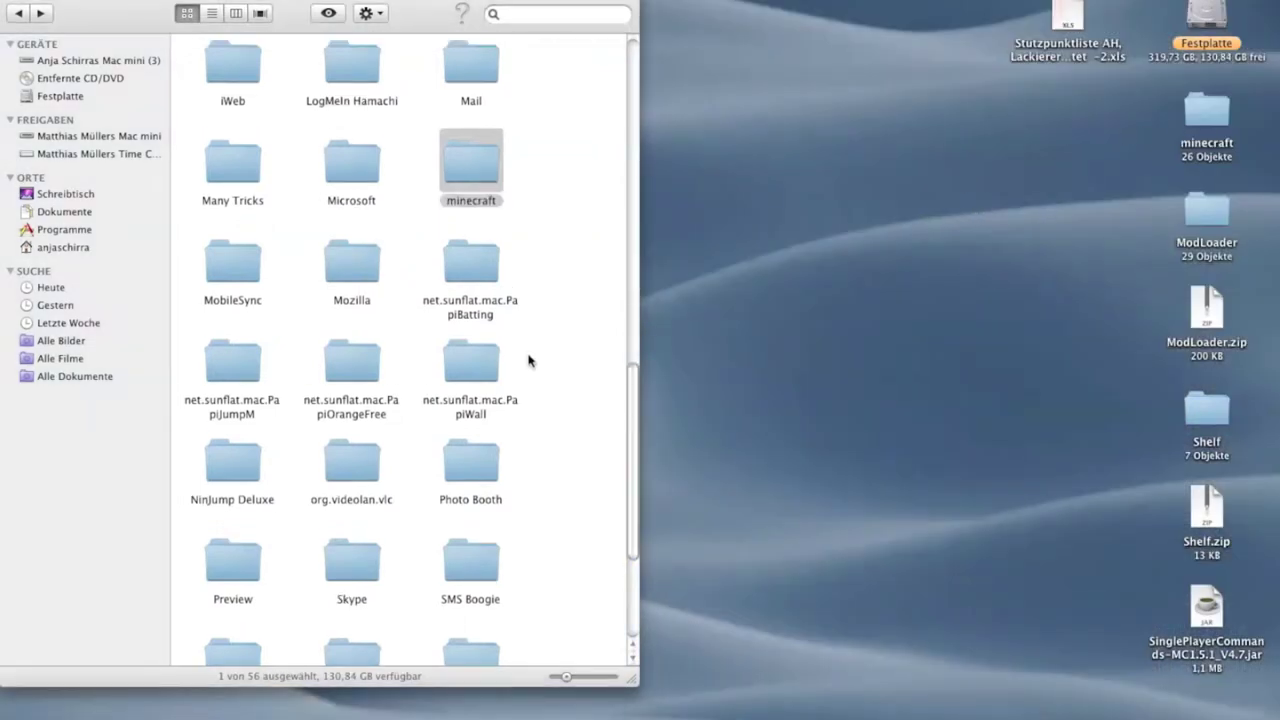
- Find the original minecraft folder in Application Support again and open it
scroll(529, 360, "up", 5)
scroll(538, 440, "down", 2)
scroll(538, 440, "down", 1)
left_click(478, 325)
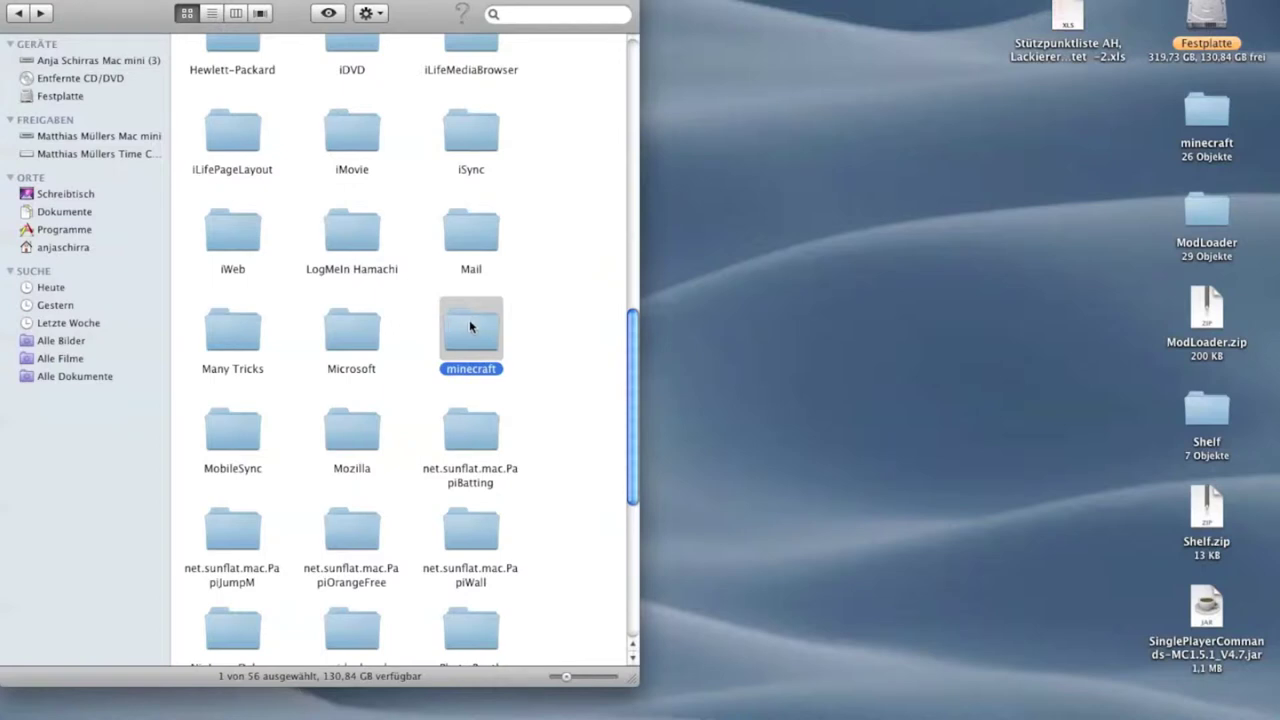
double_click(470, 325)
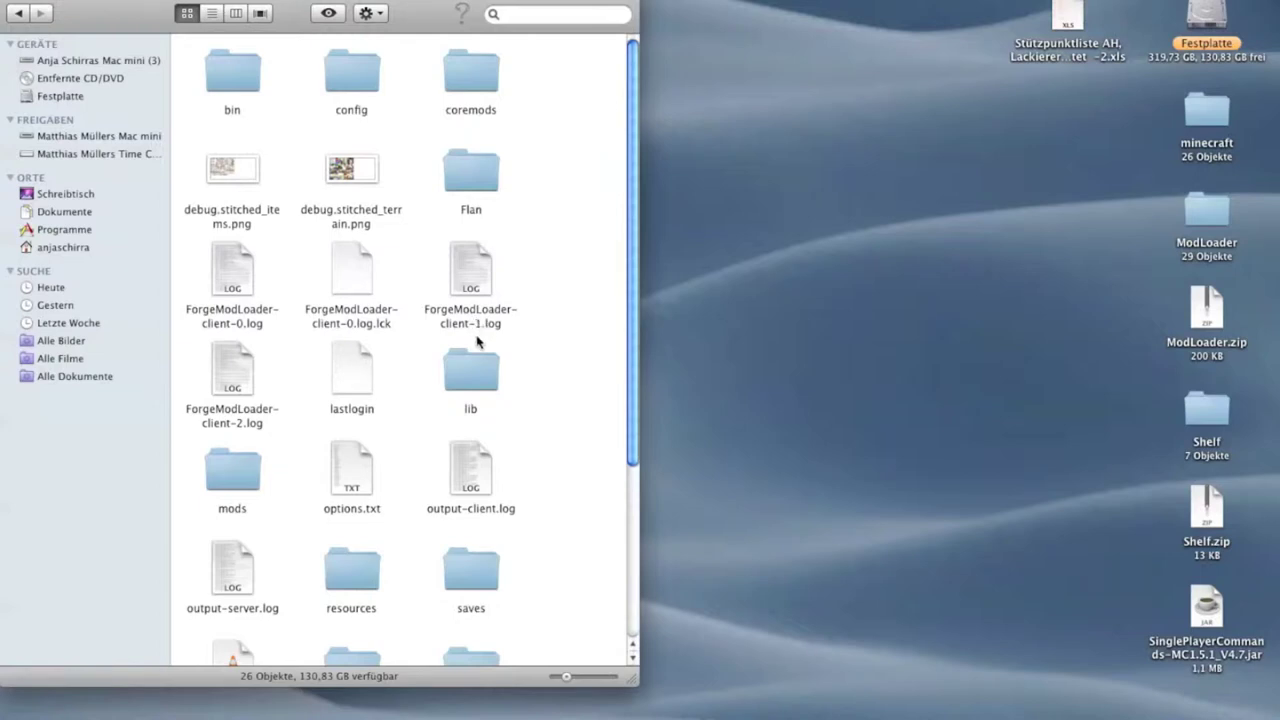
- Move everything in the minecraft folder to the trash except lastlogin, servers.dat, stats, texturepacks and saves
key("super+a")
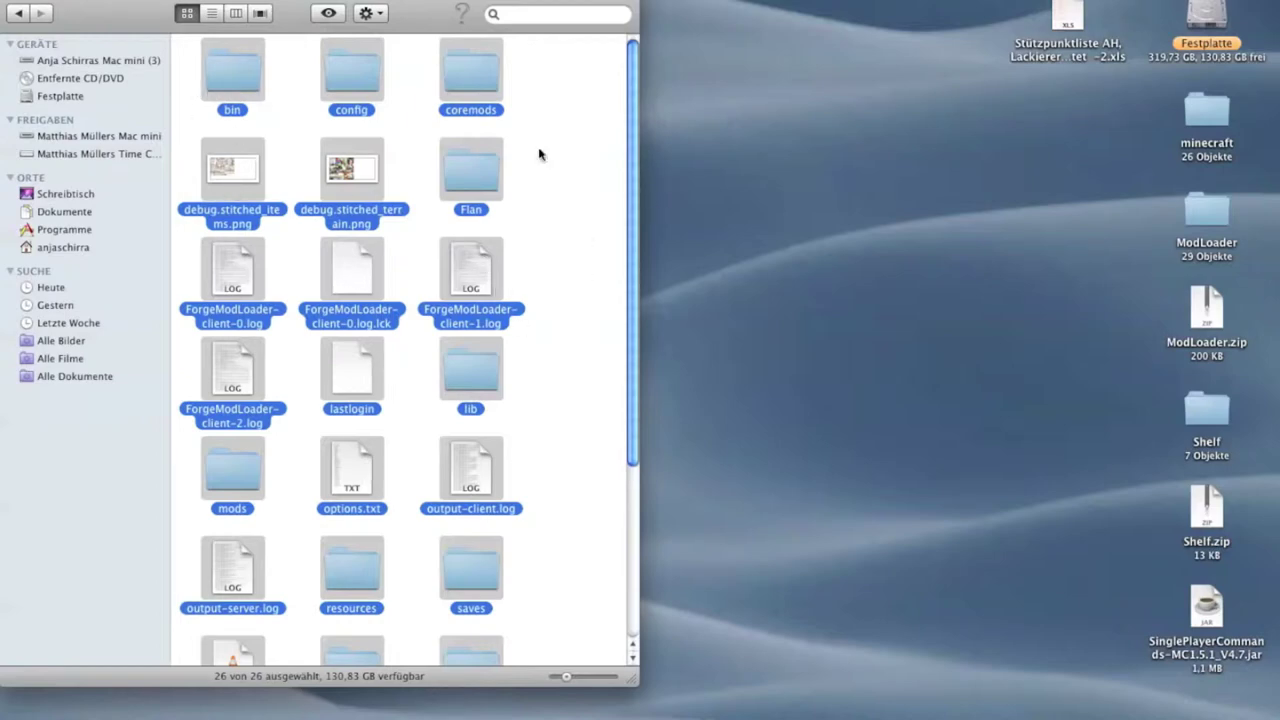
scroll(548, 150, "down", 3)
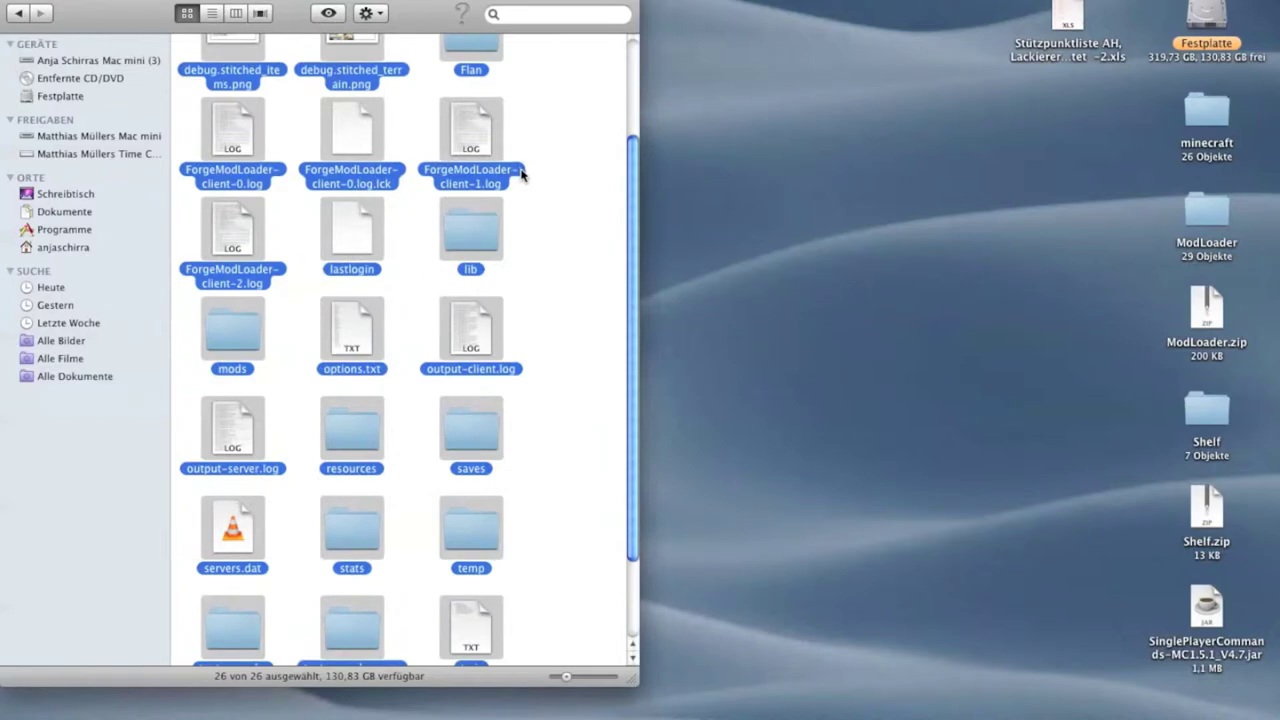
scroll(530, 175, "up", 3)
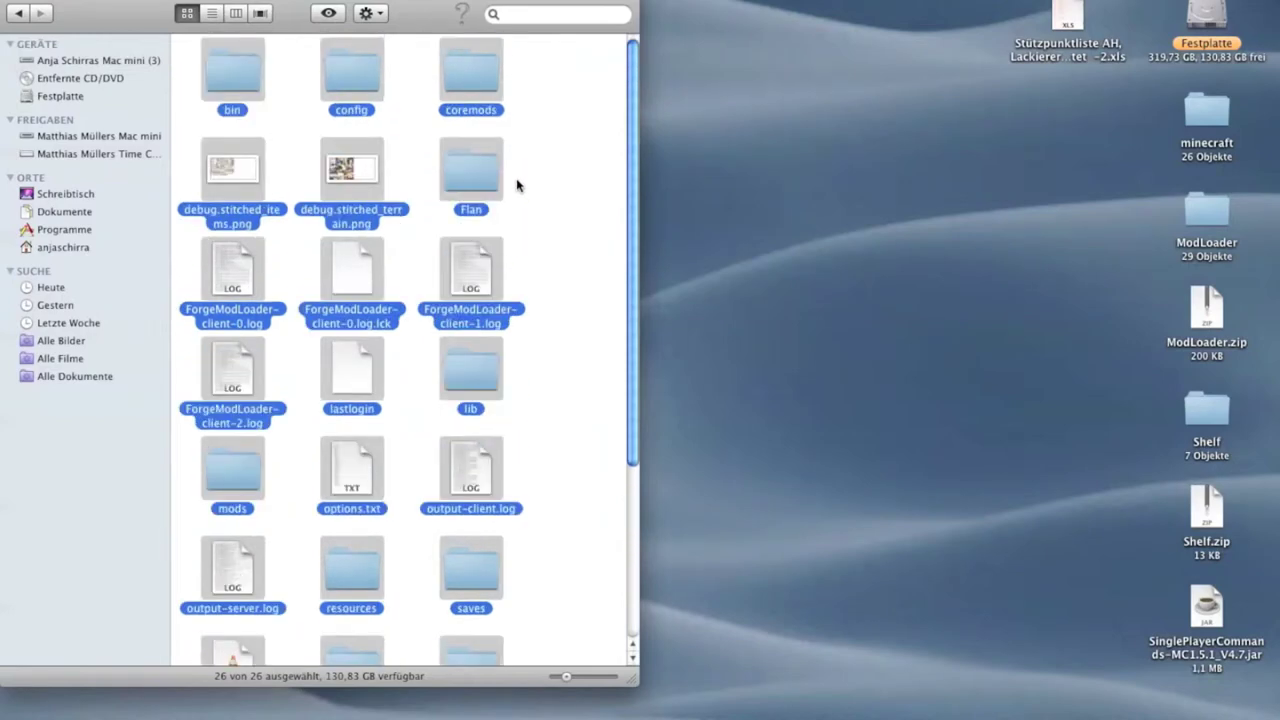
left_click(354, 393, "super")
scroll(502, 435, "down", 5)
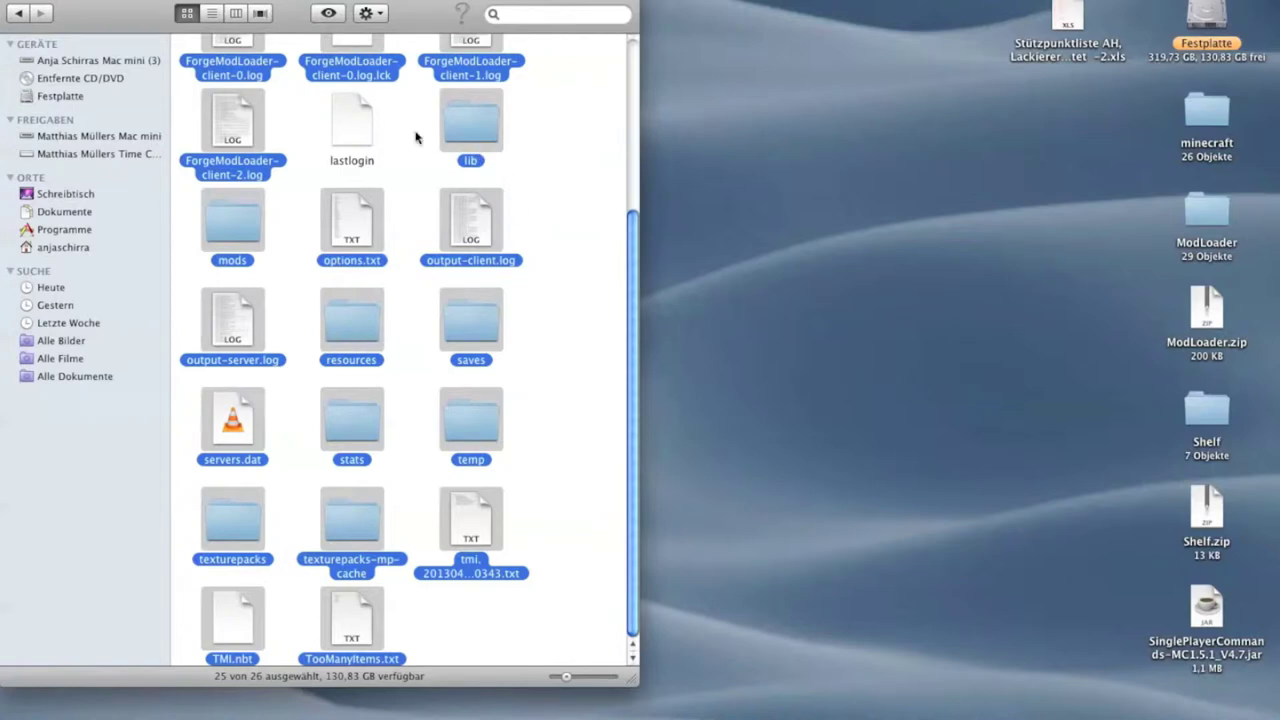
left_click(240, 420, "super")
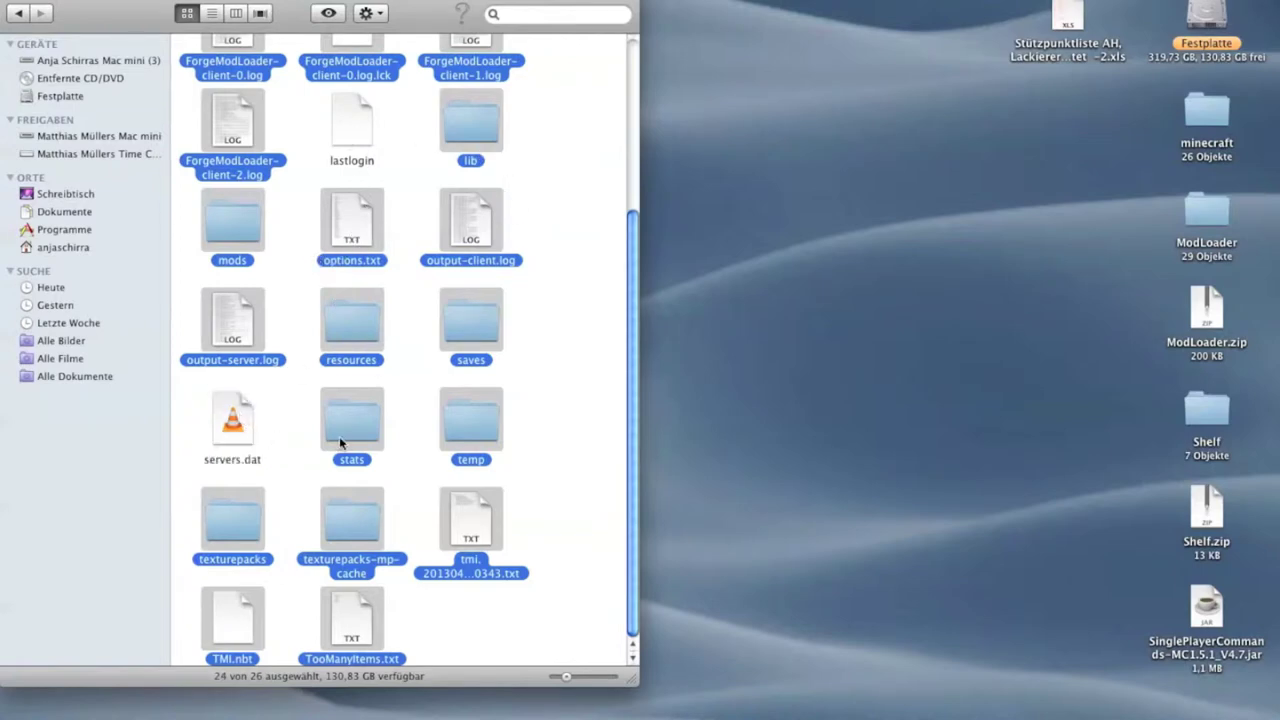
left_click(361, 414, "super")
left_click(228, 540, "super")
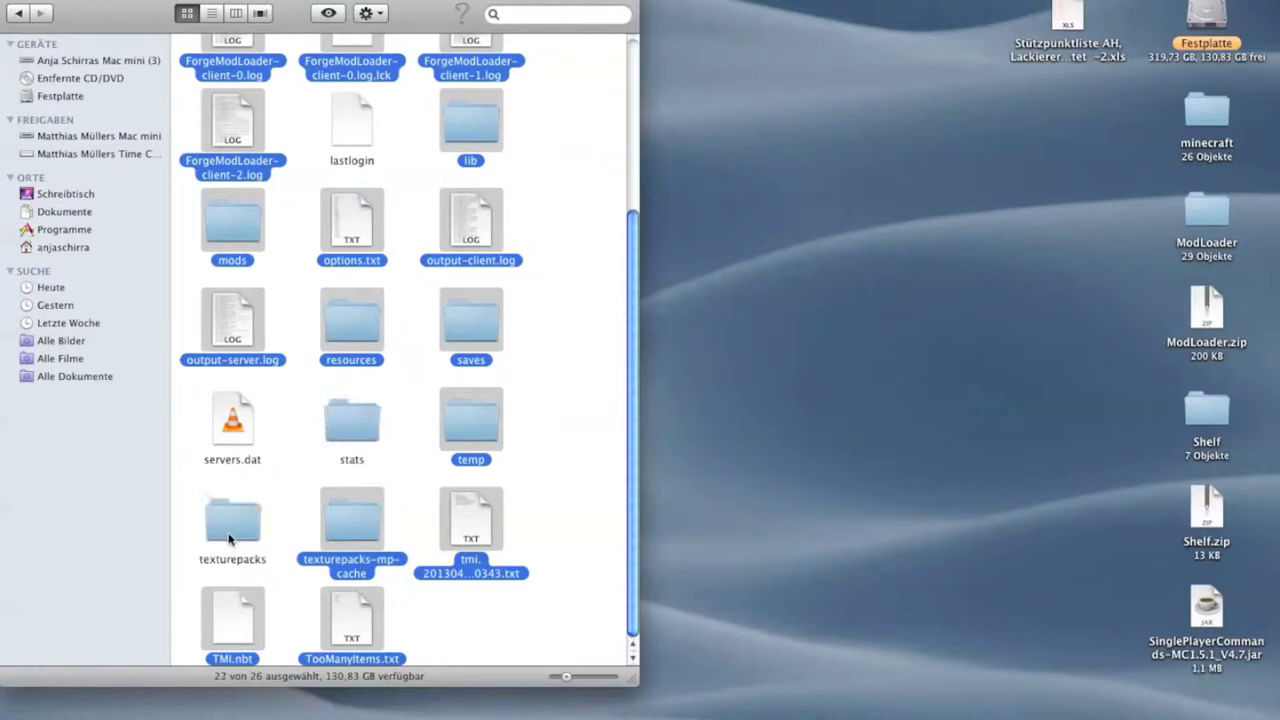
left_click(486, 316, "super")
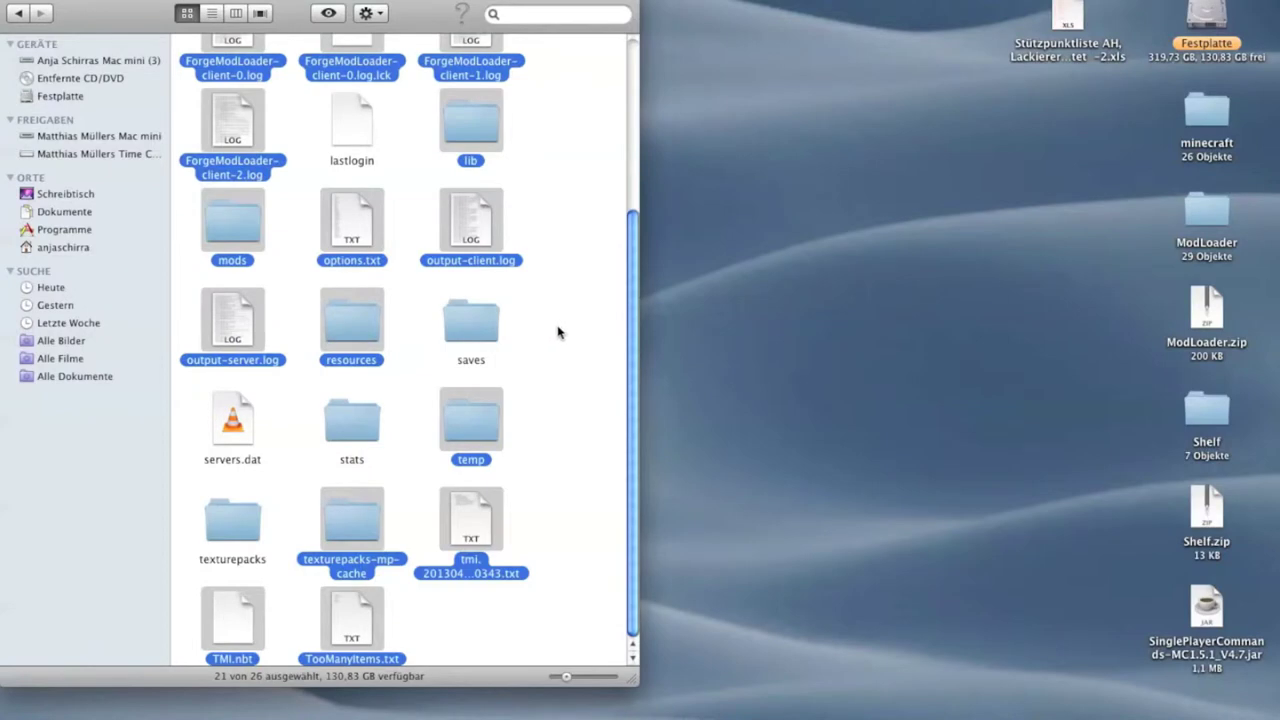
scroll(555, 332, "up", 5)
scroll(551, 135, "down", 5)
left_click_drag(350, 342, 1200, 712)
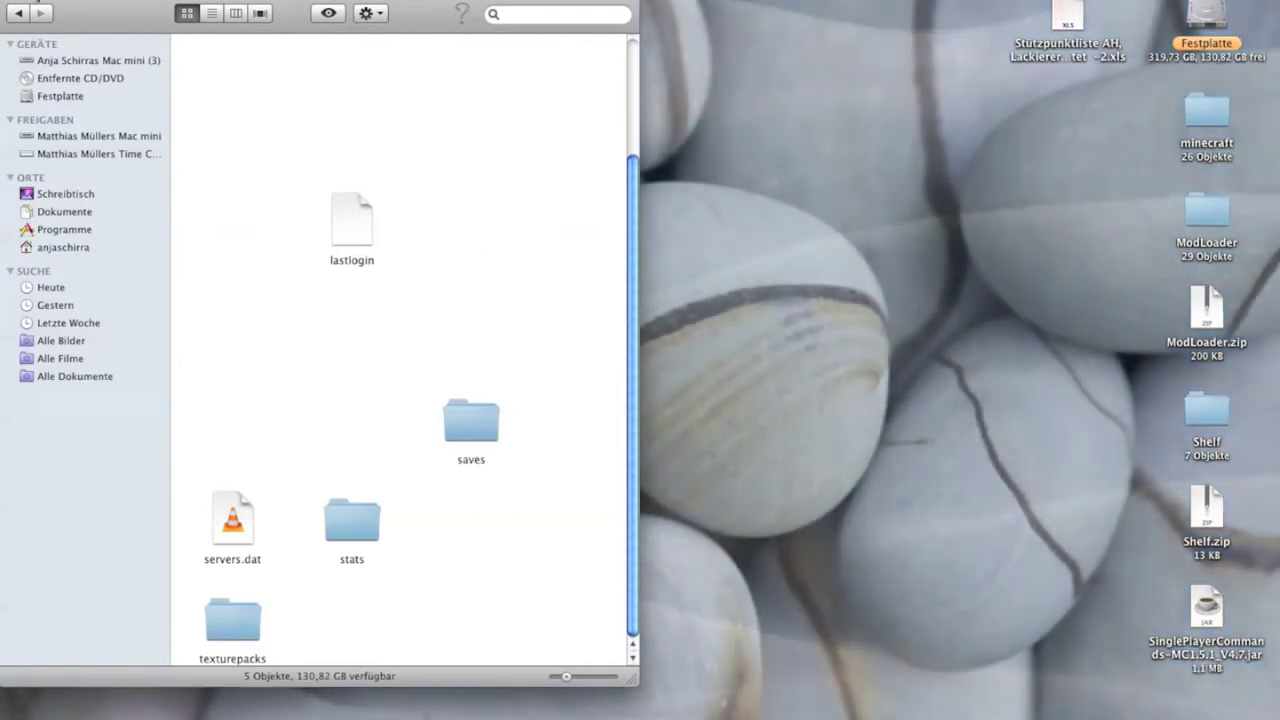
- Close the Finder window, then start Minecraft with the remembered login and quit the game from its title screen
left_click_drag(67, 4, 73, 3)
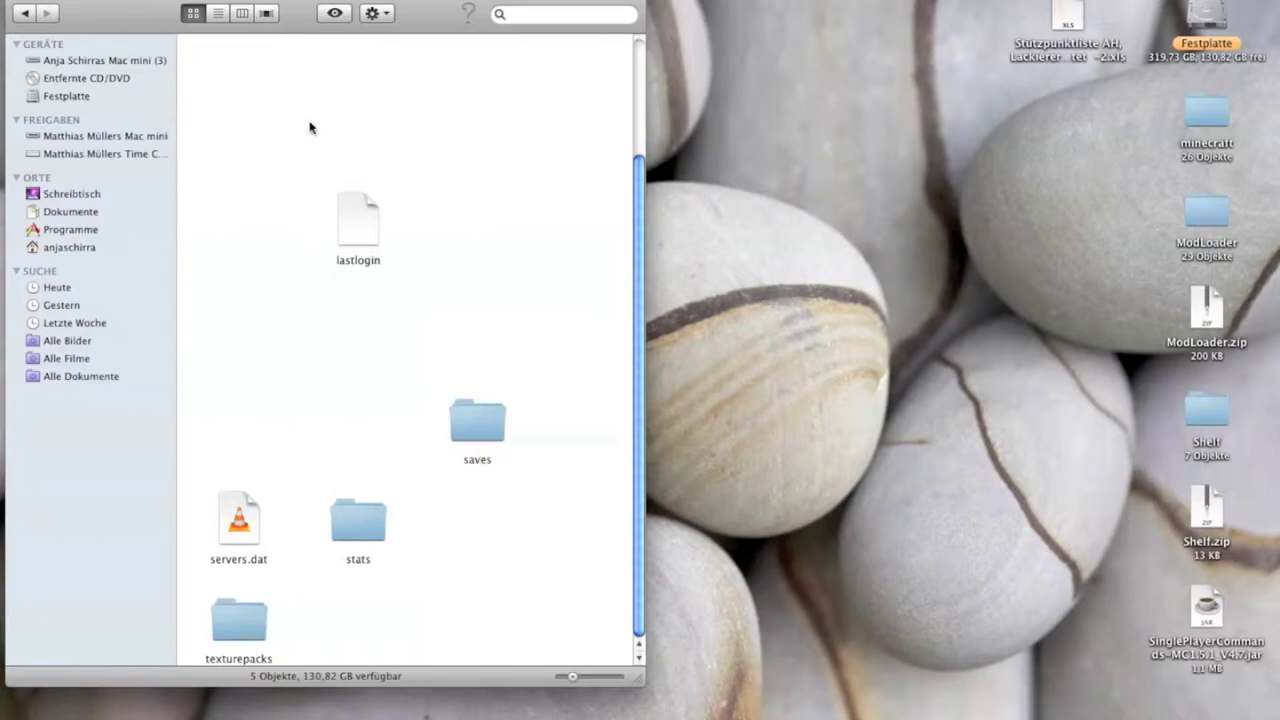
mouse_move(925, 712)
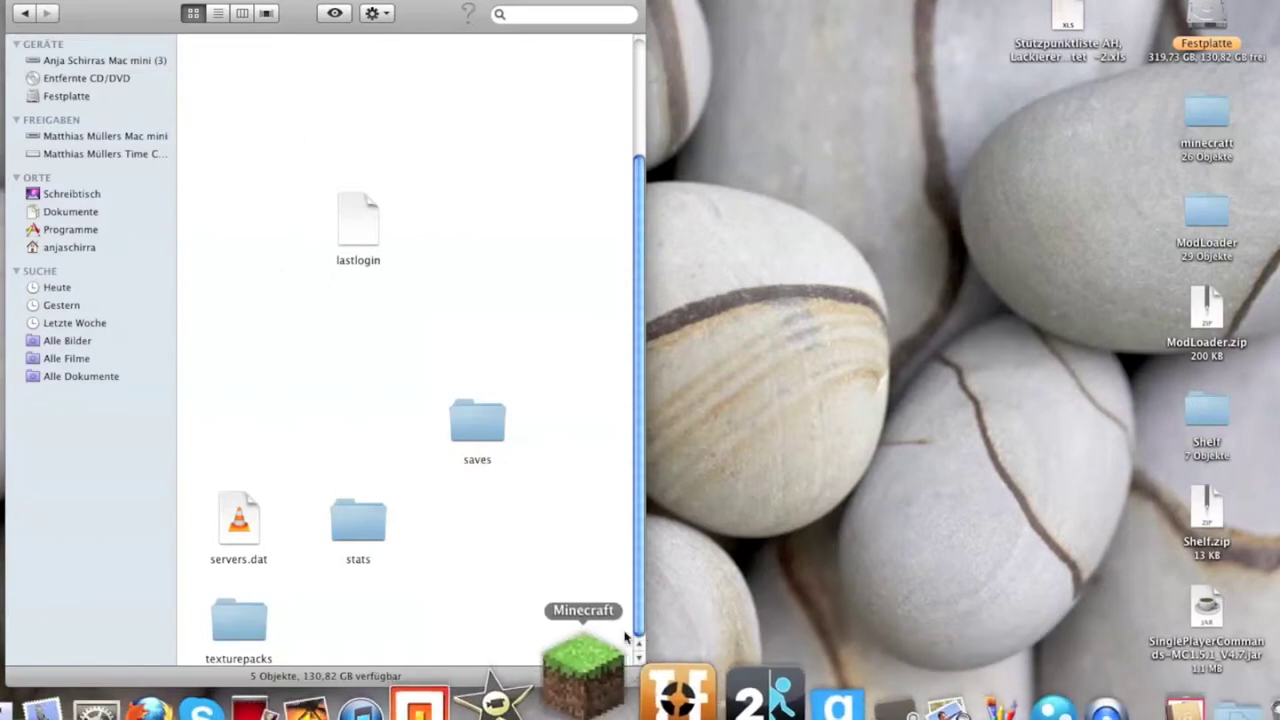
left_click(33, 4)
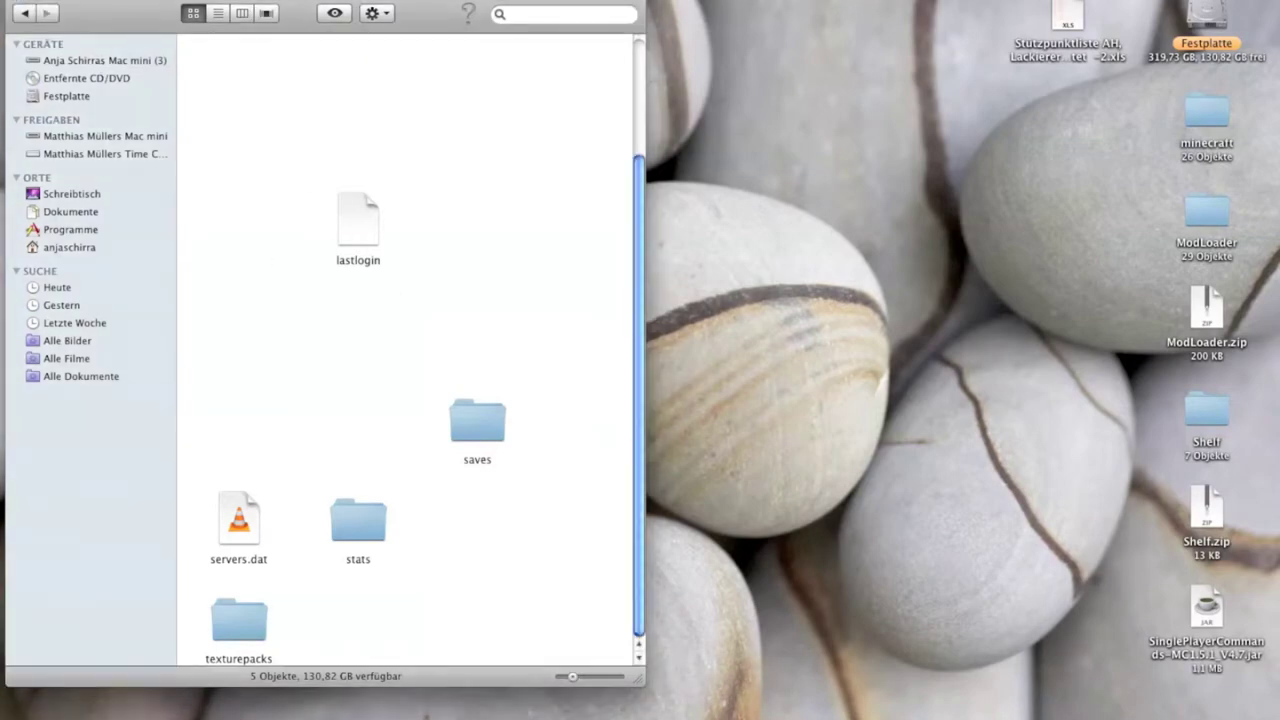
key("super+w")
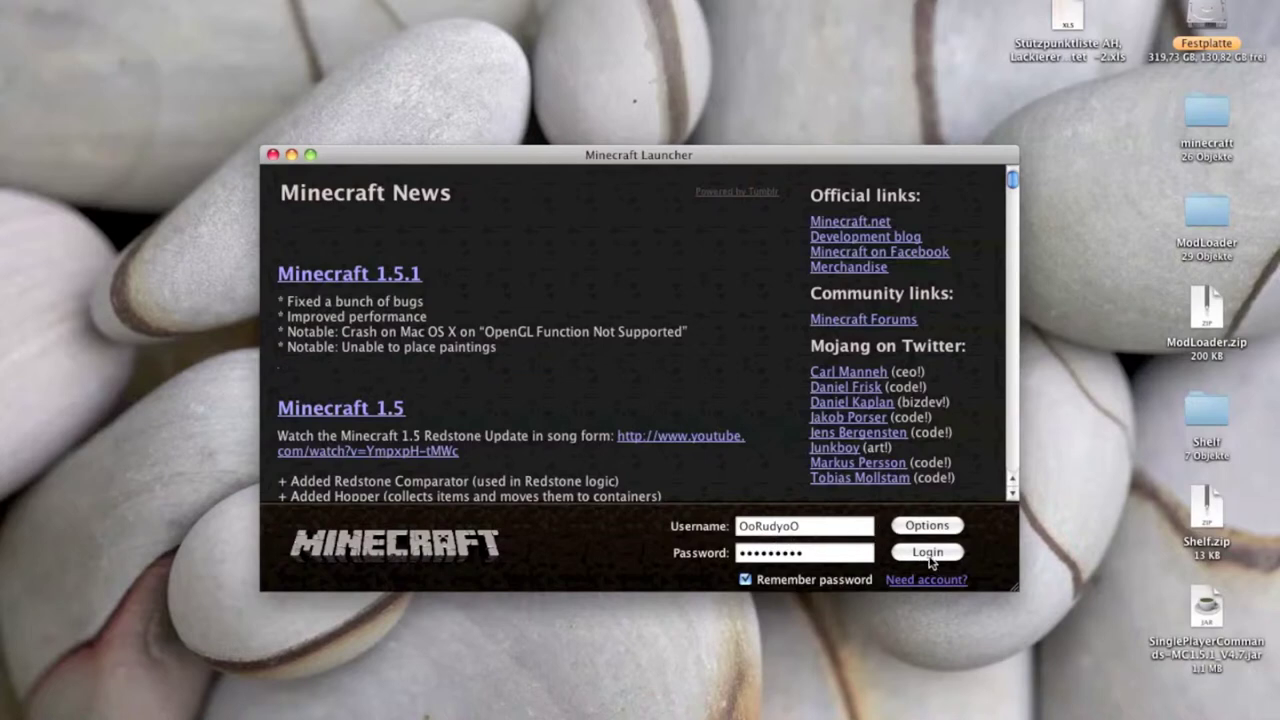
left_click(928, 555)
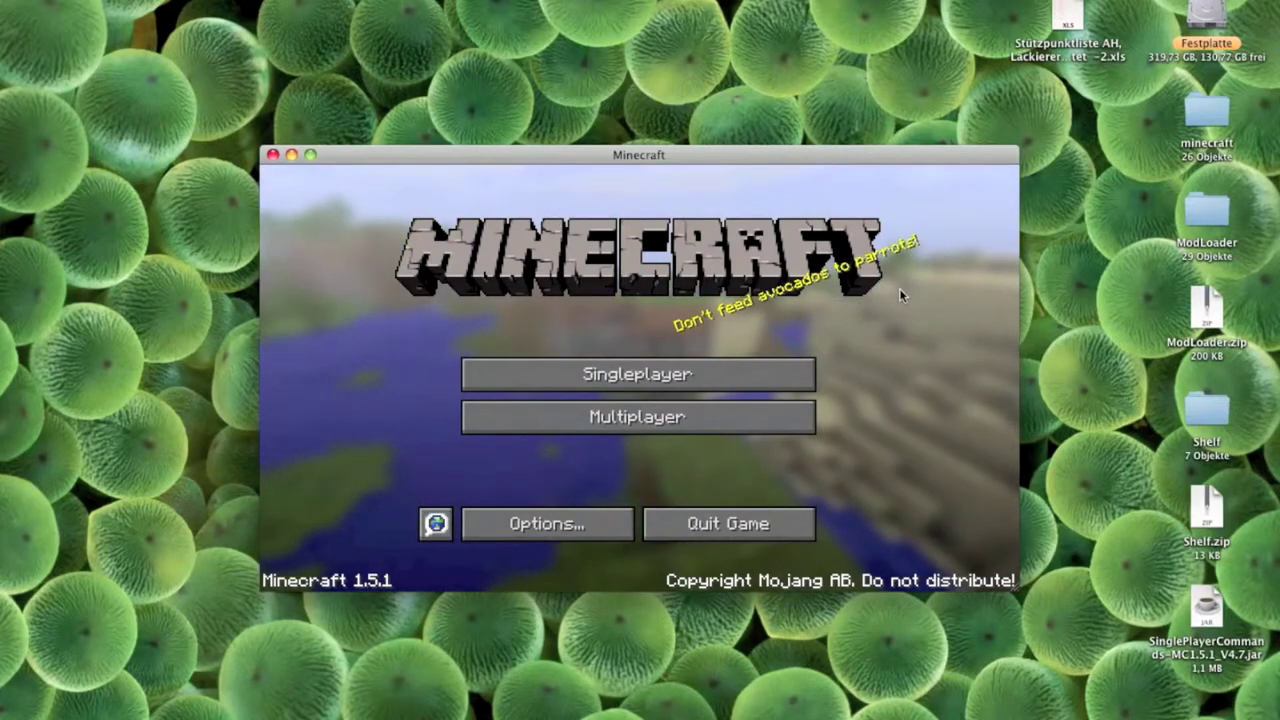
left_click(768, 536)
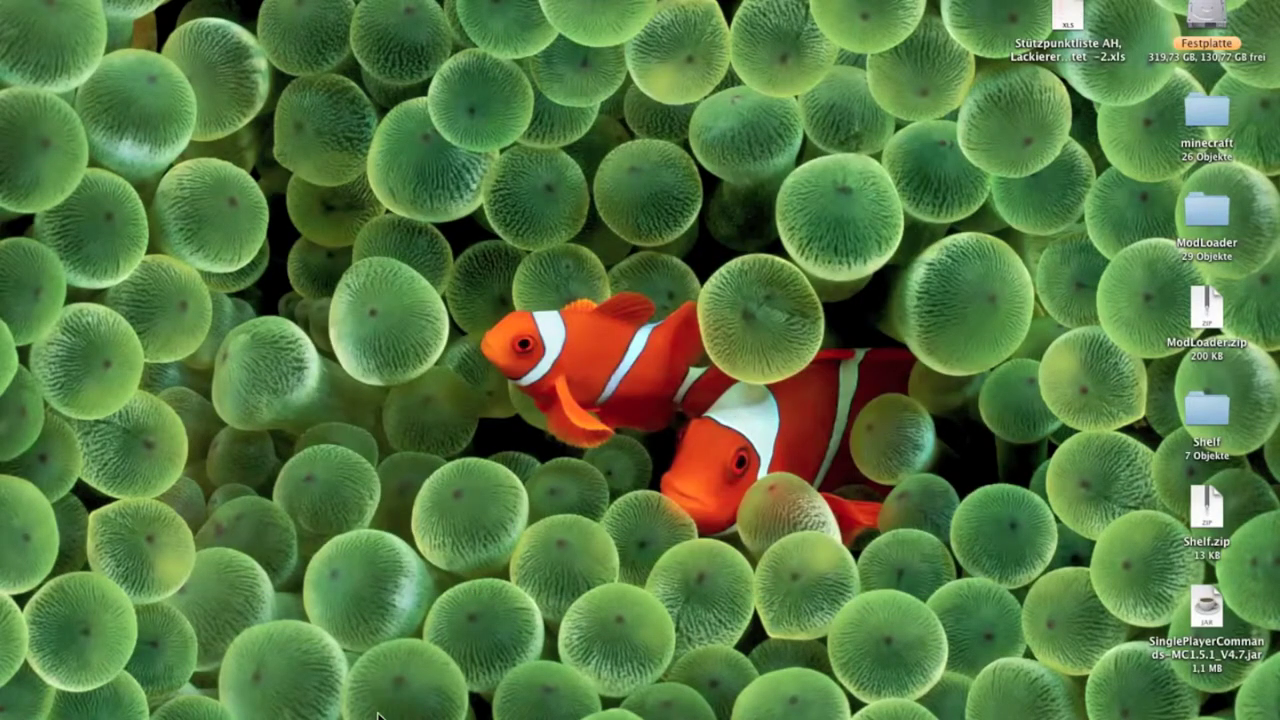
- Reopen the minecraft folder in Library > Application Support with Finder and look through its regenerated files
left_click(60, 690)
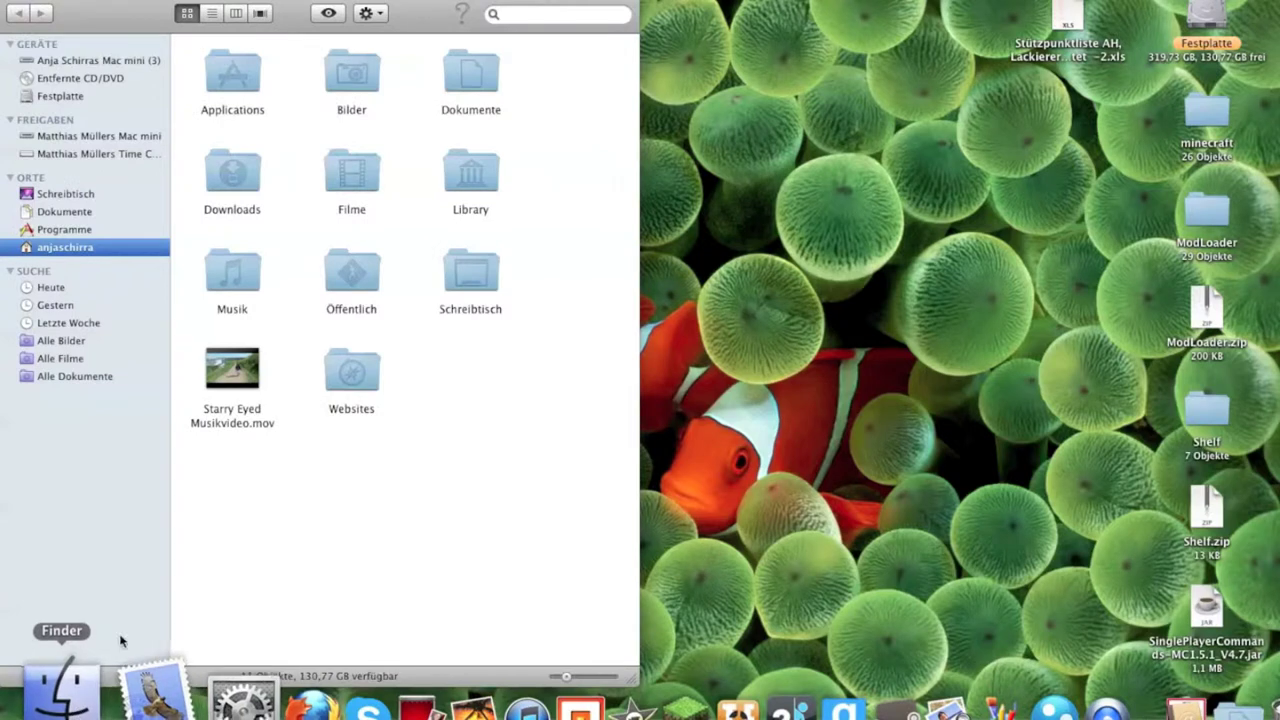
double_click(476, 169)
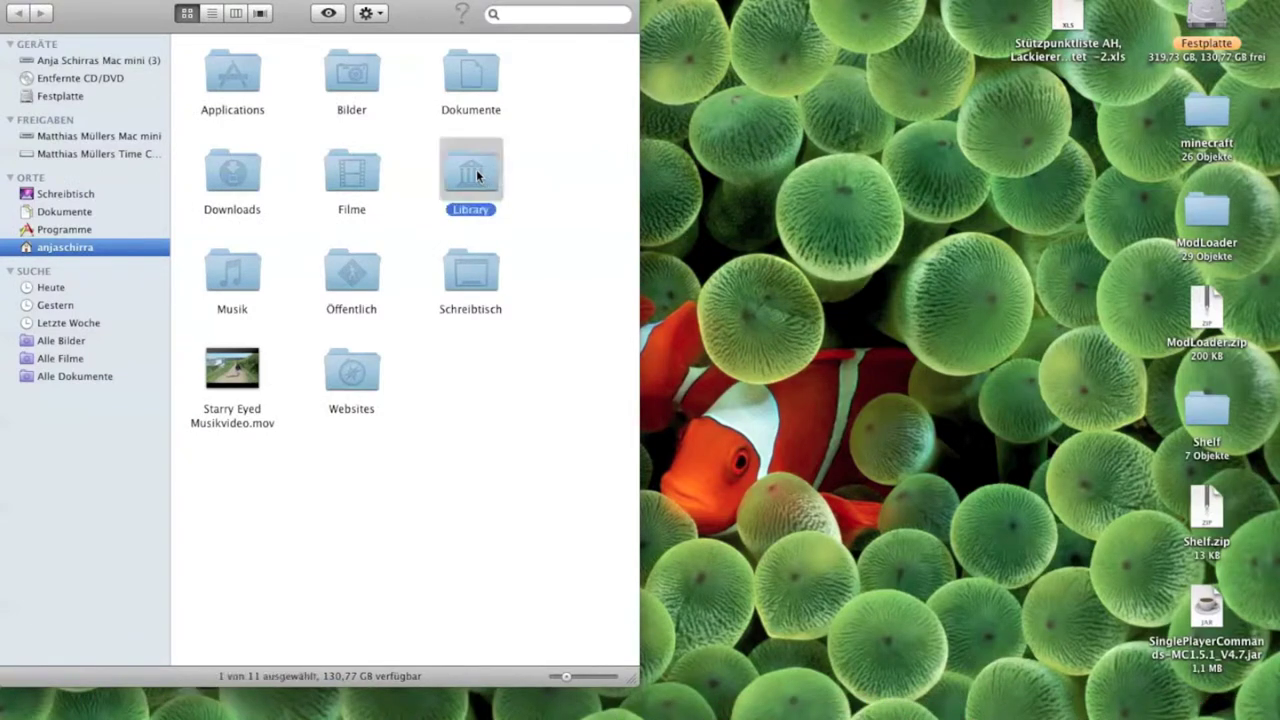
double_click(371, 70)
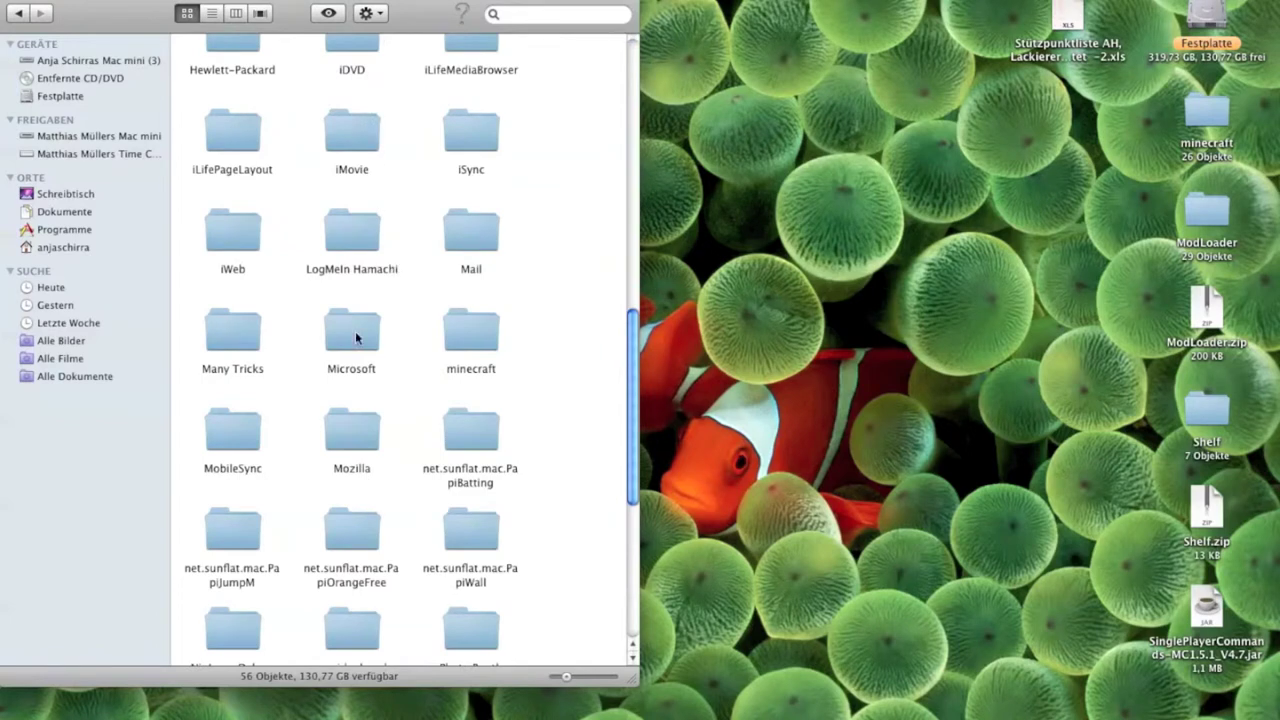
double_click(457, 348)
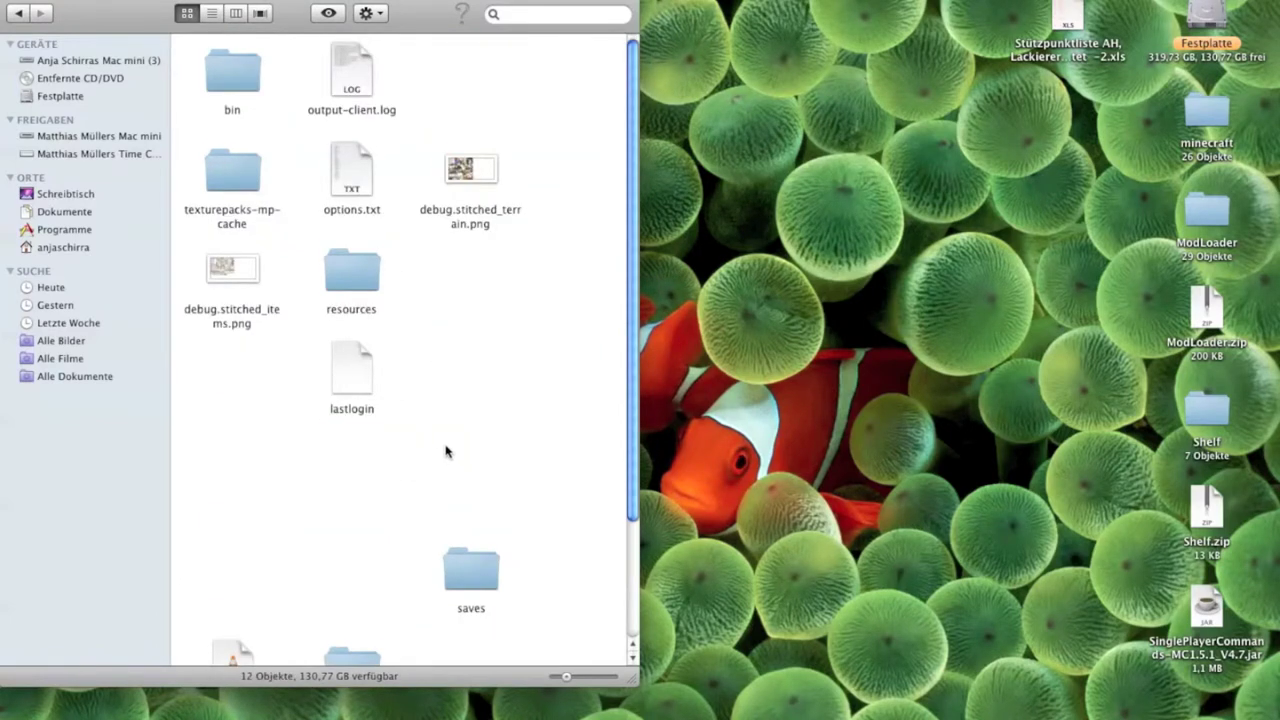
scroll(445, 451, "down", 3)
scroll(448, 453, "down", 3)
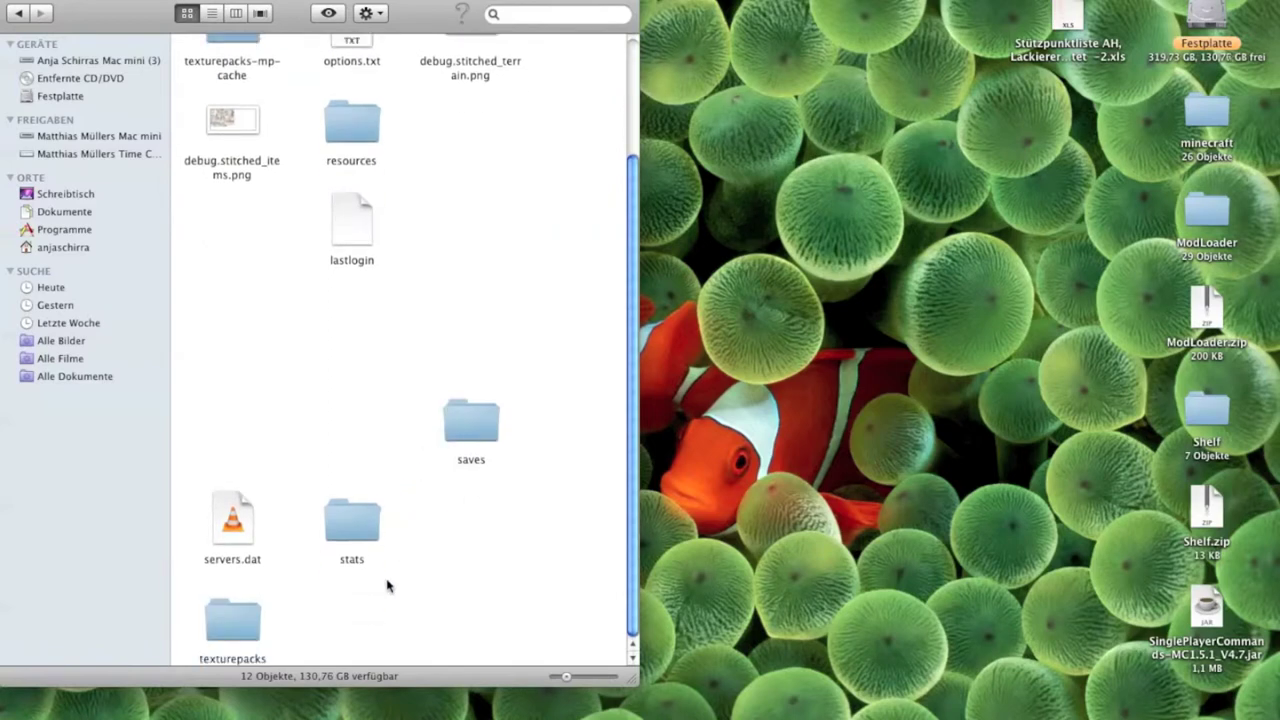
right_click(354, 524)
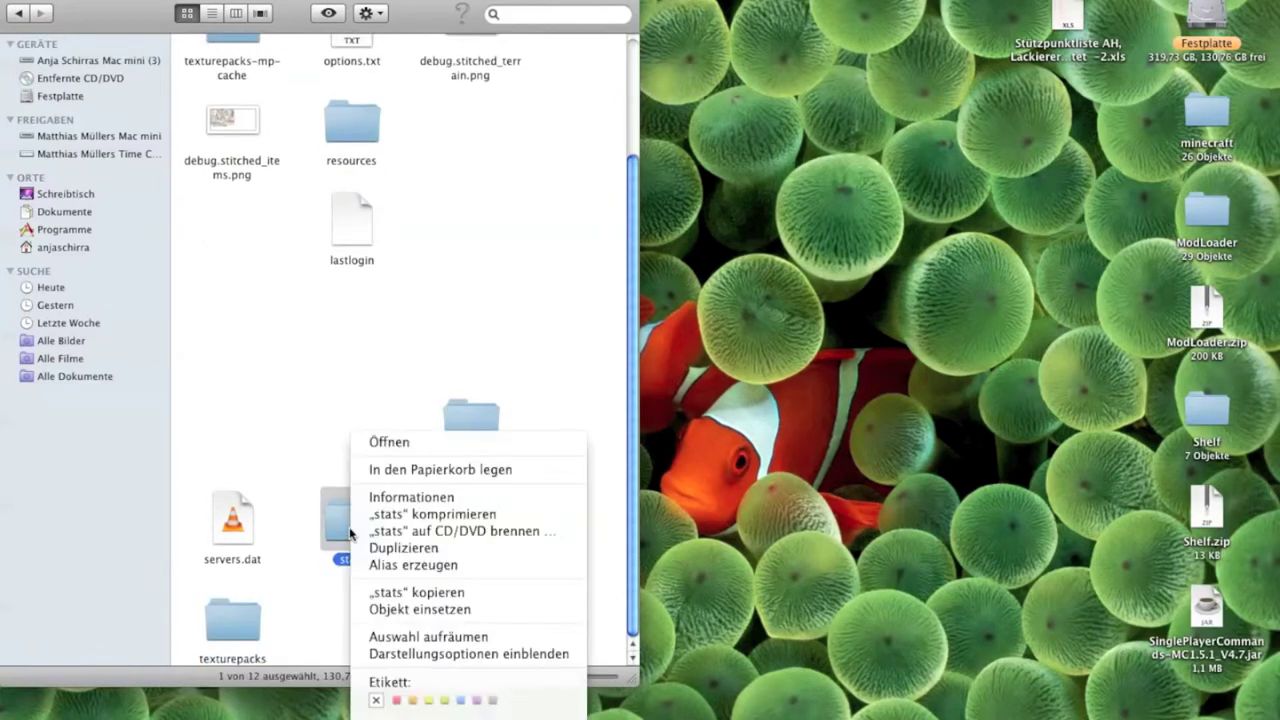
right_click(266, 386)
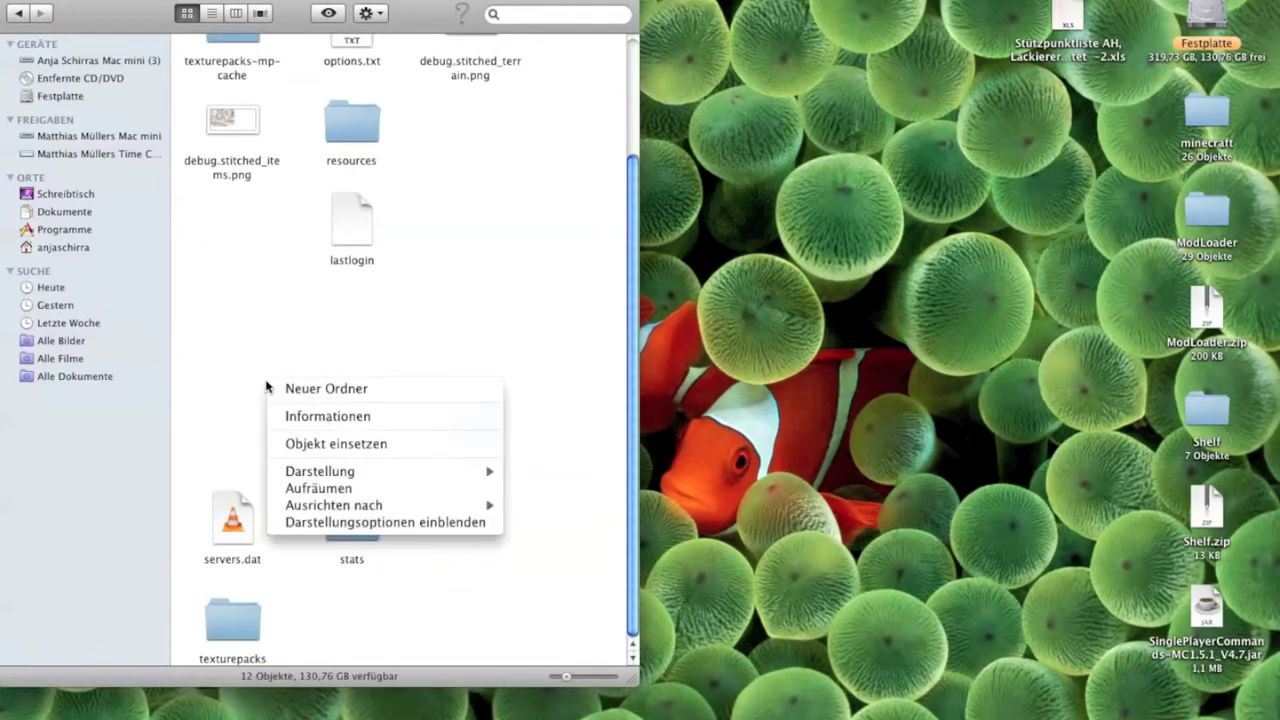
left_click(330, 489)
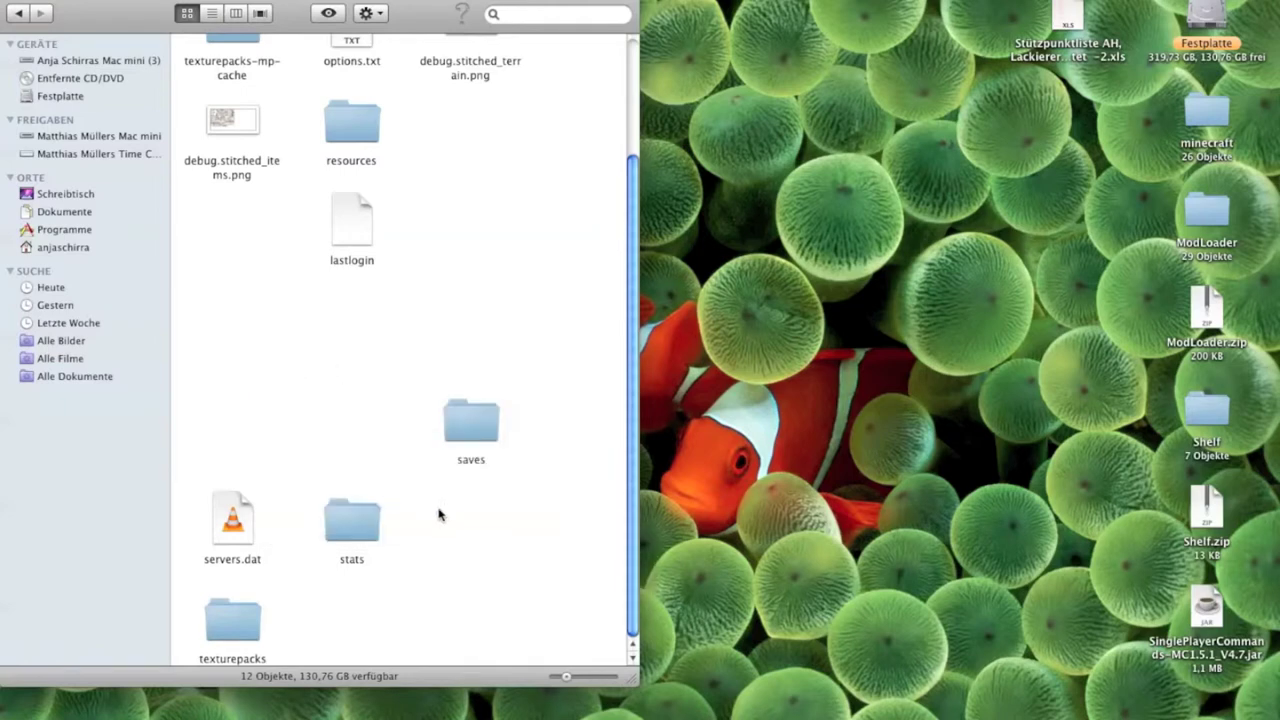
scroll(435, 512, "up", 3)
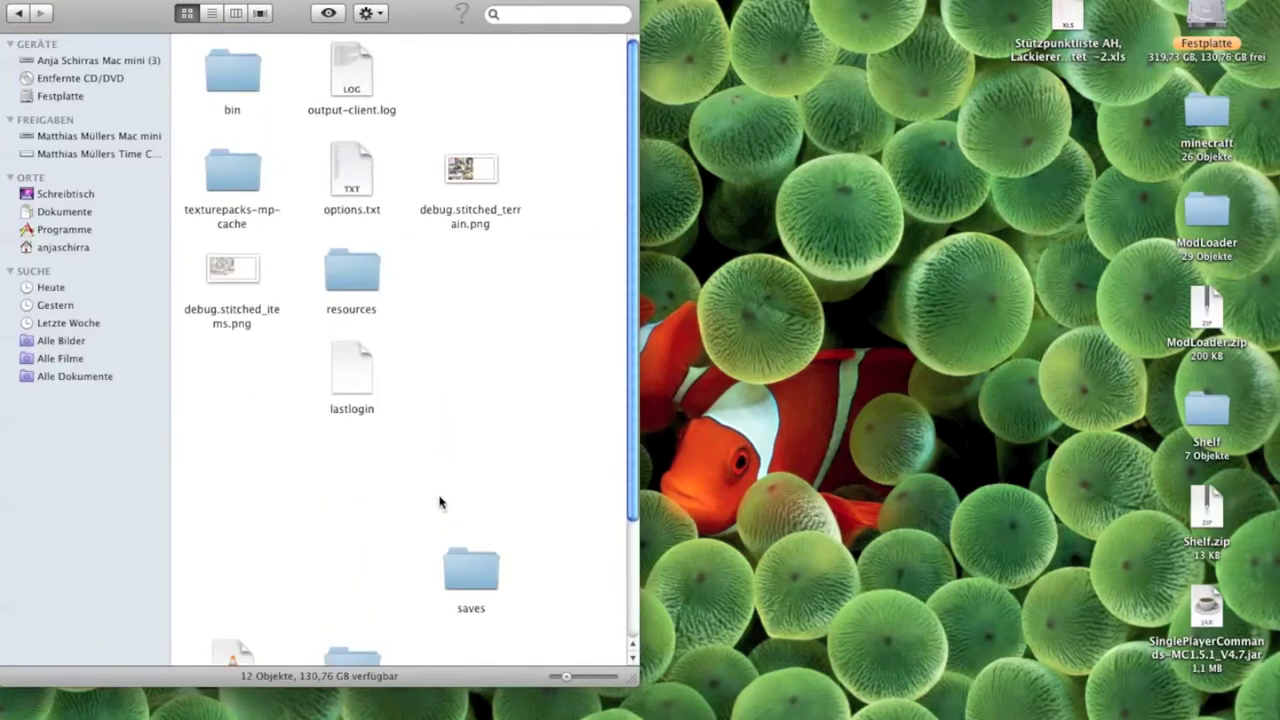
left_click(212, 14)
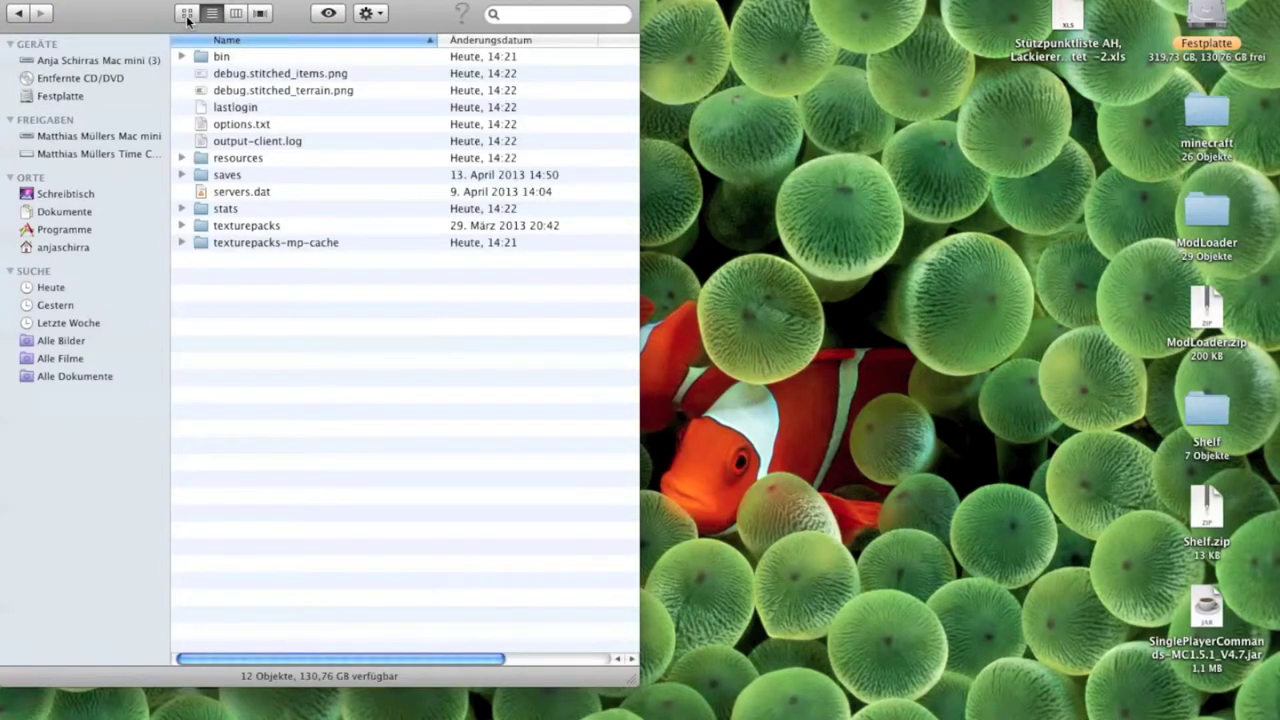
left_click(187, 14)
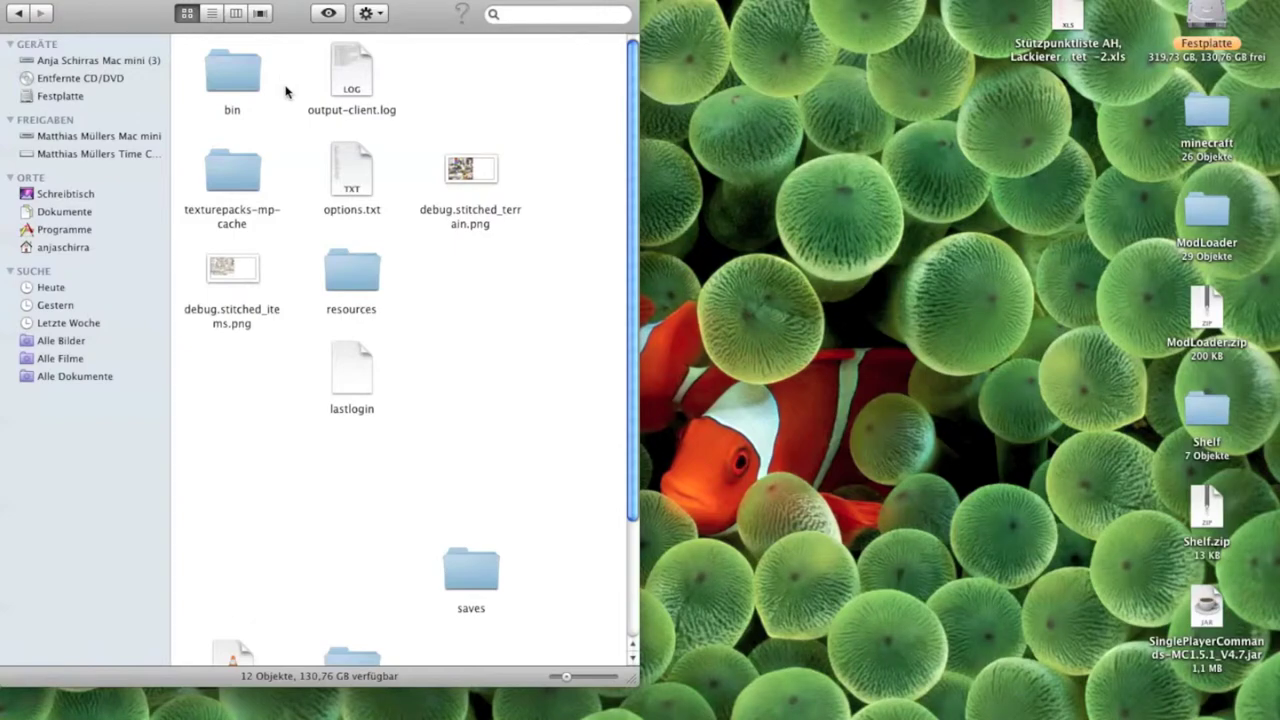
- Open the bin folder inside the minecraft folder and pick out minecraft.jar
double_click(228, 68)
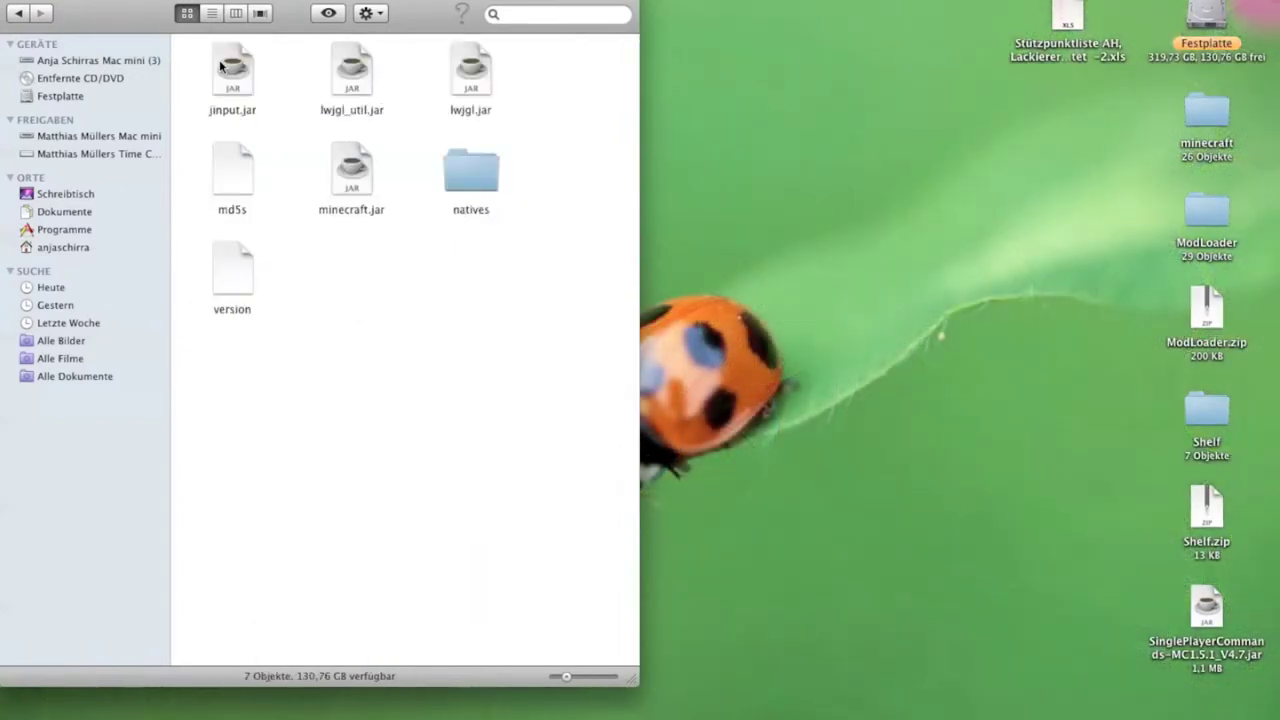
left_click(347, 178)
mouse_move(347, 178)
left_mouse_down()
mouse_move(345, 320)
mouse_move(347, 185)
left_mouse_up()
right_click(350, 186)
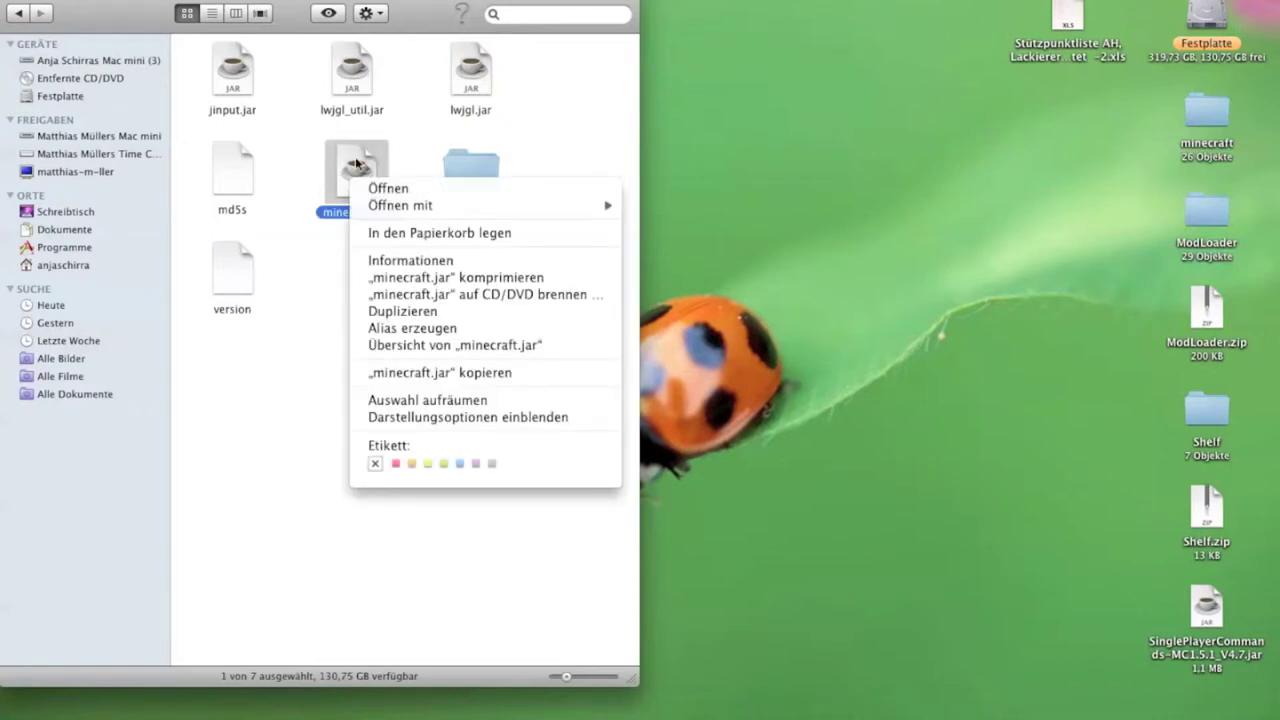
mouse_move(403, 202)
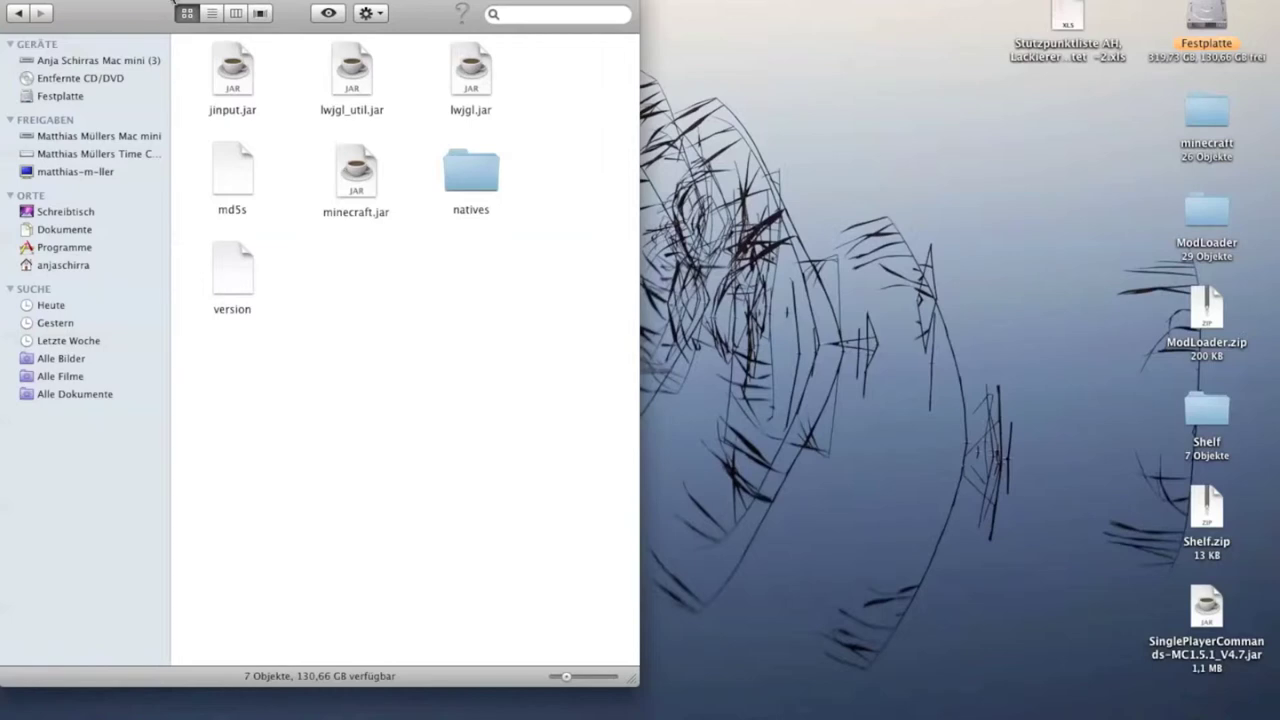
left_click_drag(175, 3, 175, 3)
- Unpack minecraft.jar into a folder by opening it with The Unarchiver.app from the Programme folder
right_click(363, 177)
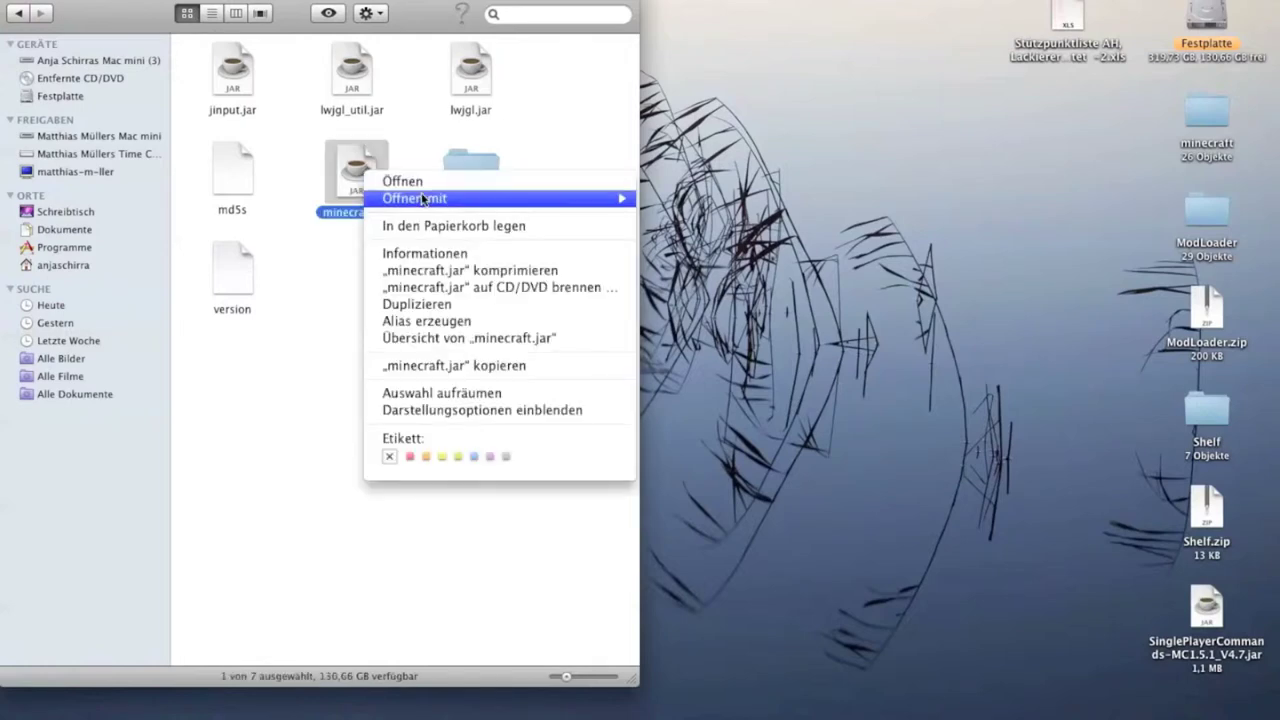
mouse_move(426, 200)
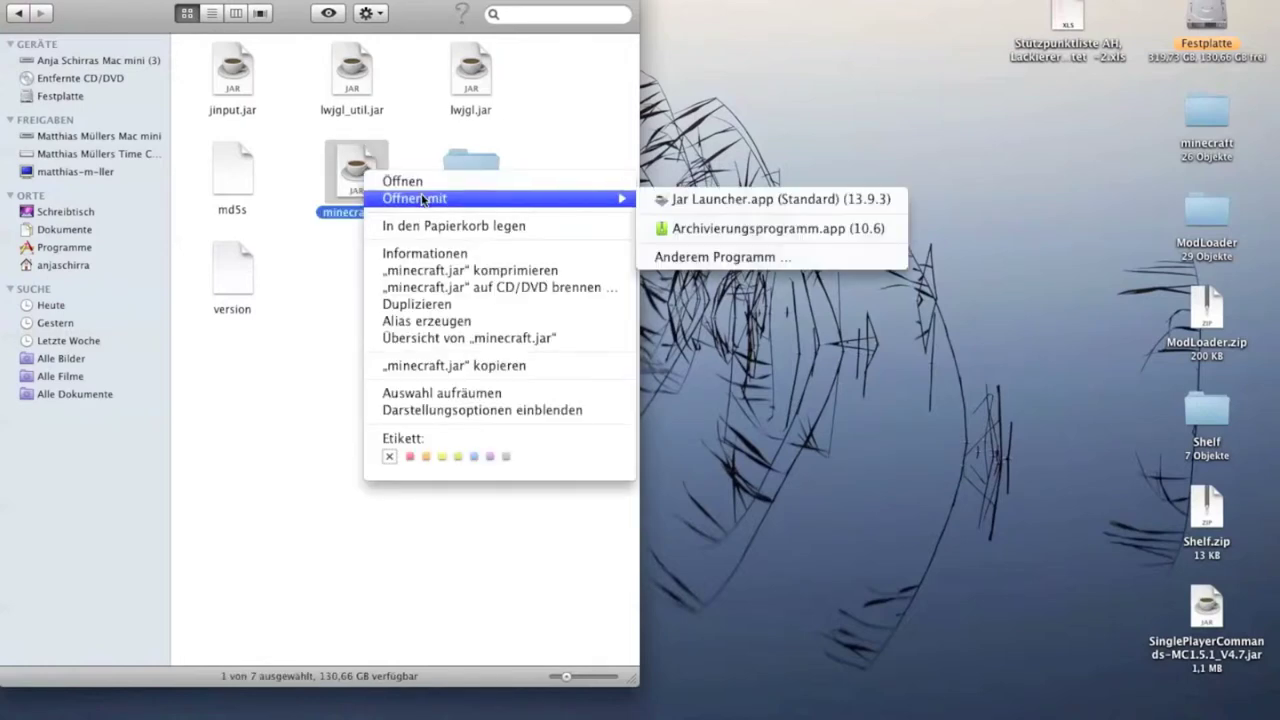
left_click(719, 256)
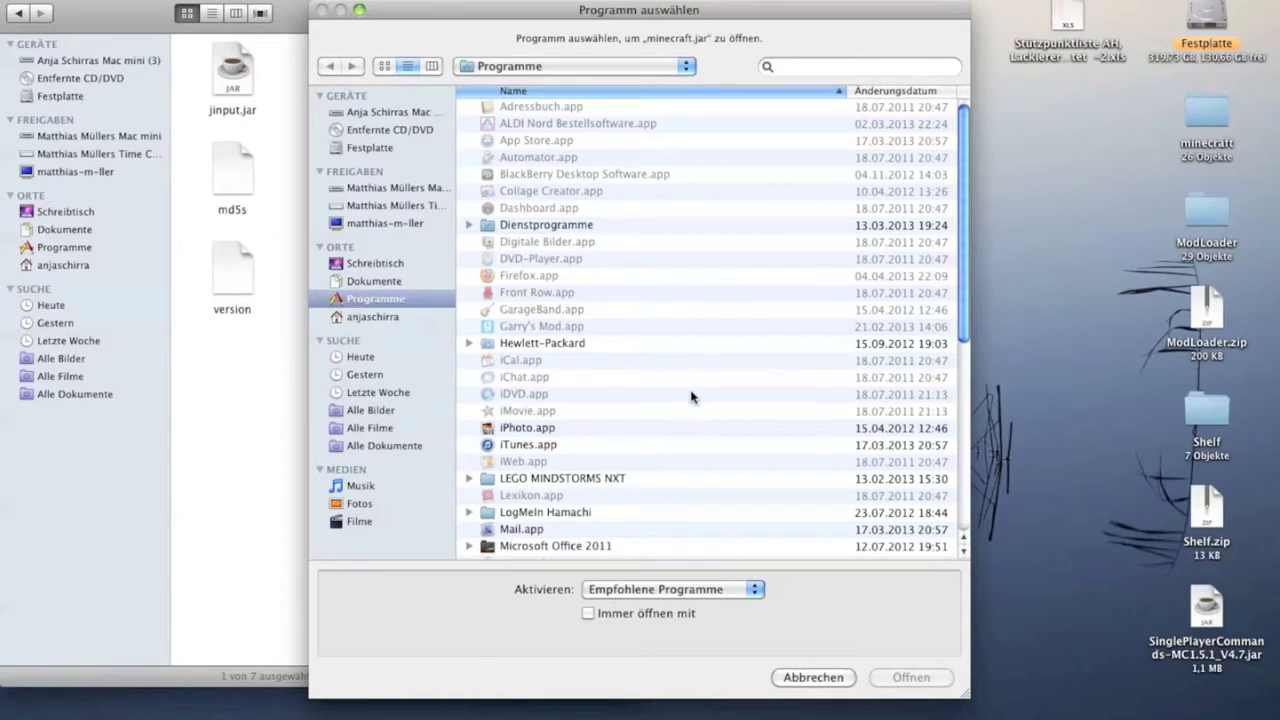
scroll(714, 314, "down", 5)
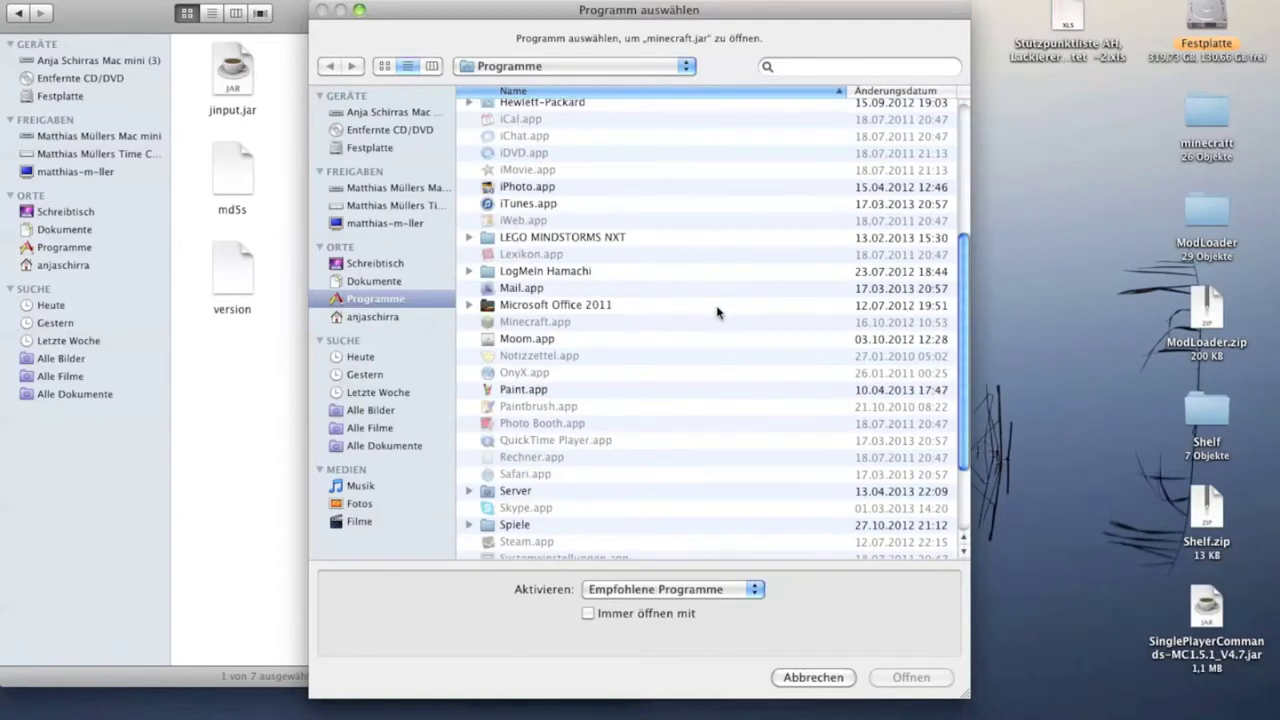
scroll(717, 313, "down", 2)
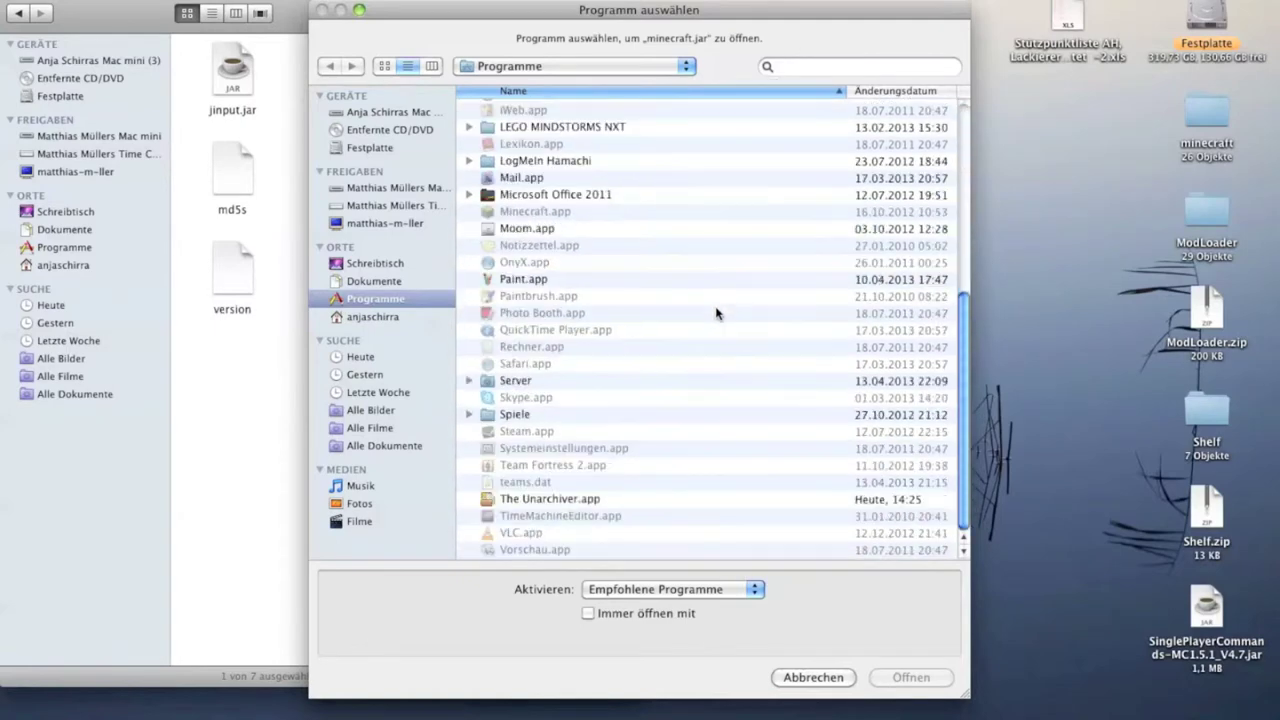
left_click(555, 498)
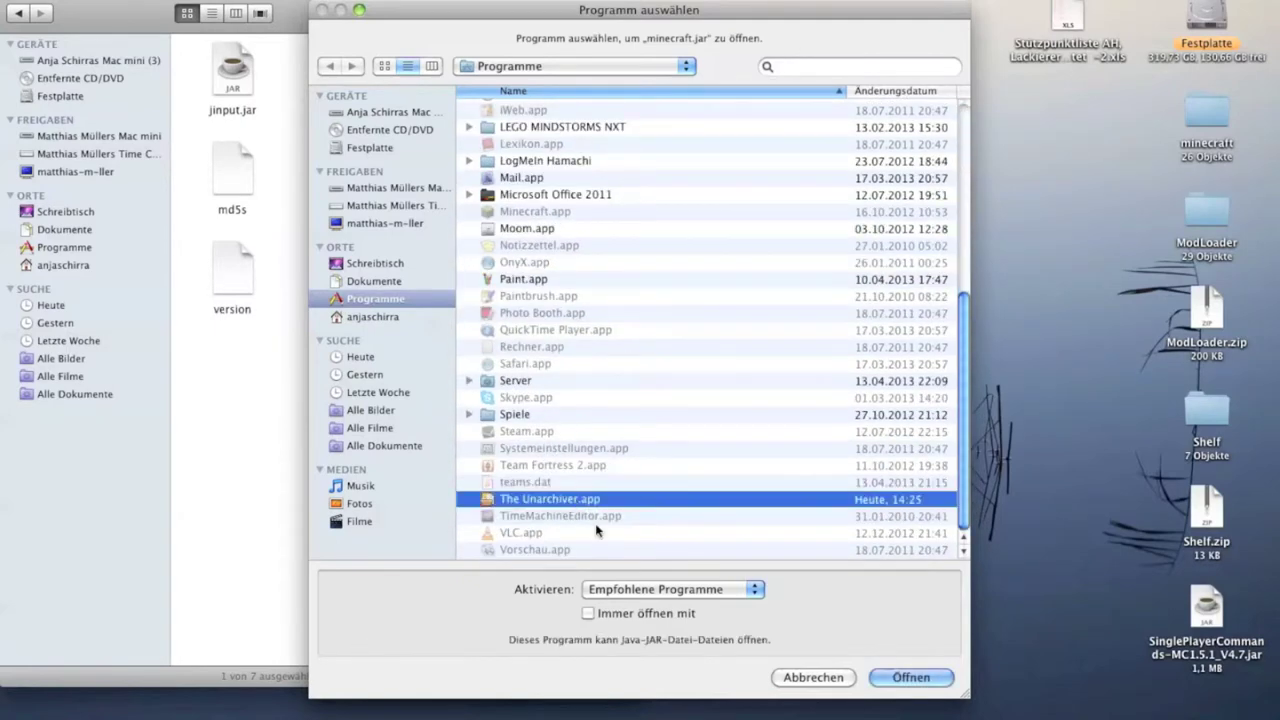
left_click(903, 678)
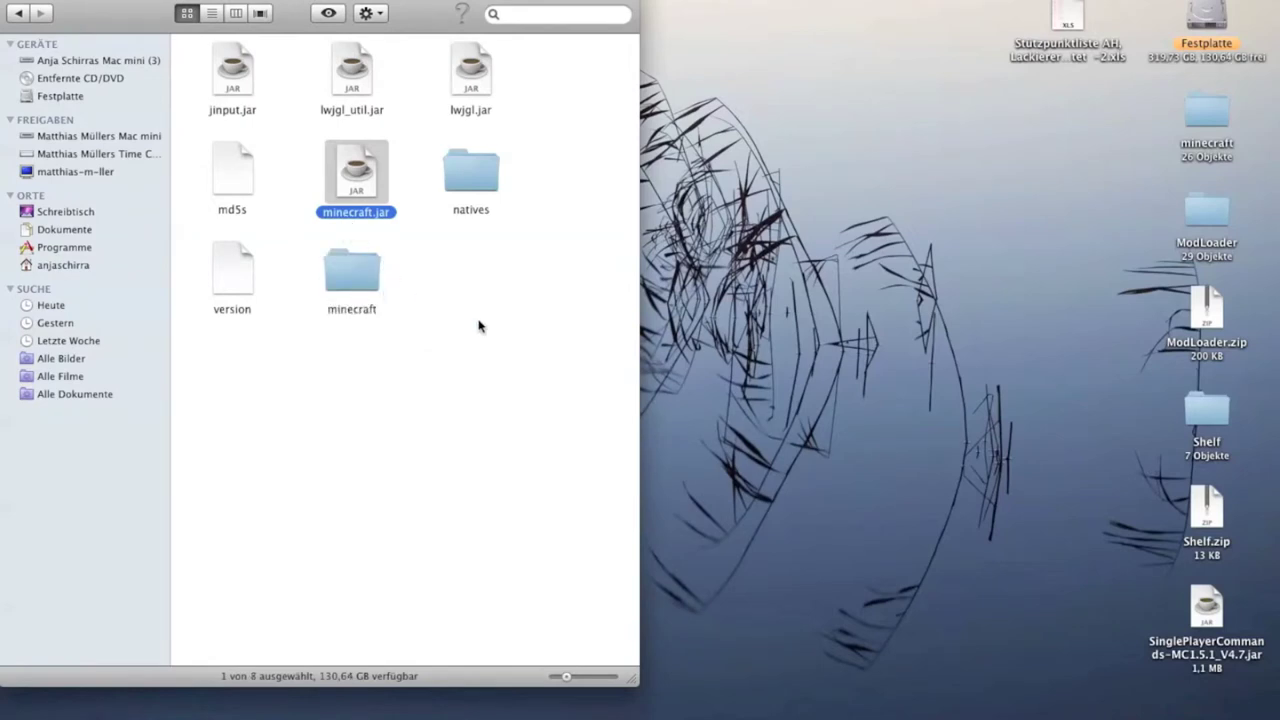
left_click(417, 323)
right_click(354, 177)
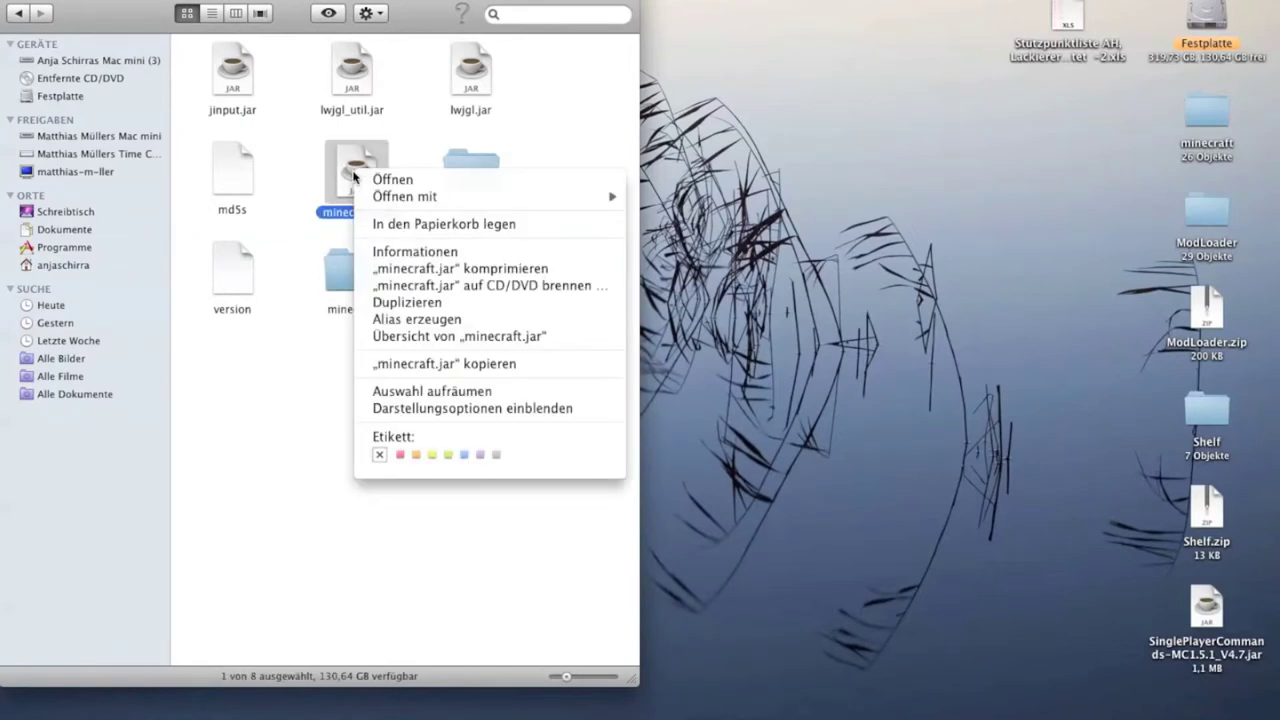
mouse_move(422, 195)
left_click(272, 421)
left_click(367, 370)
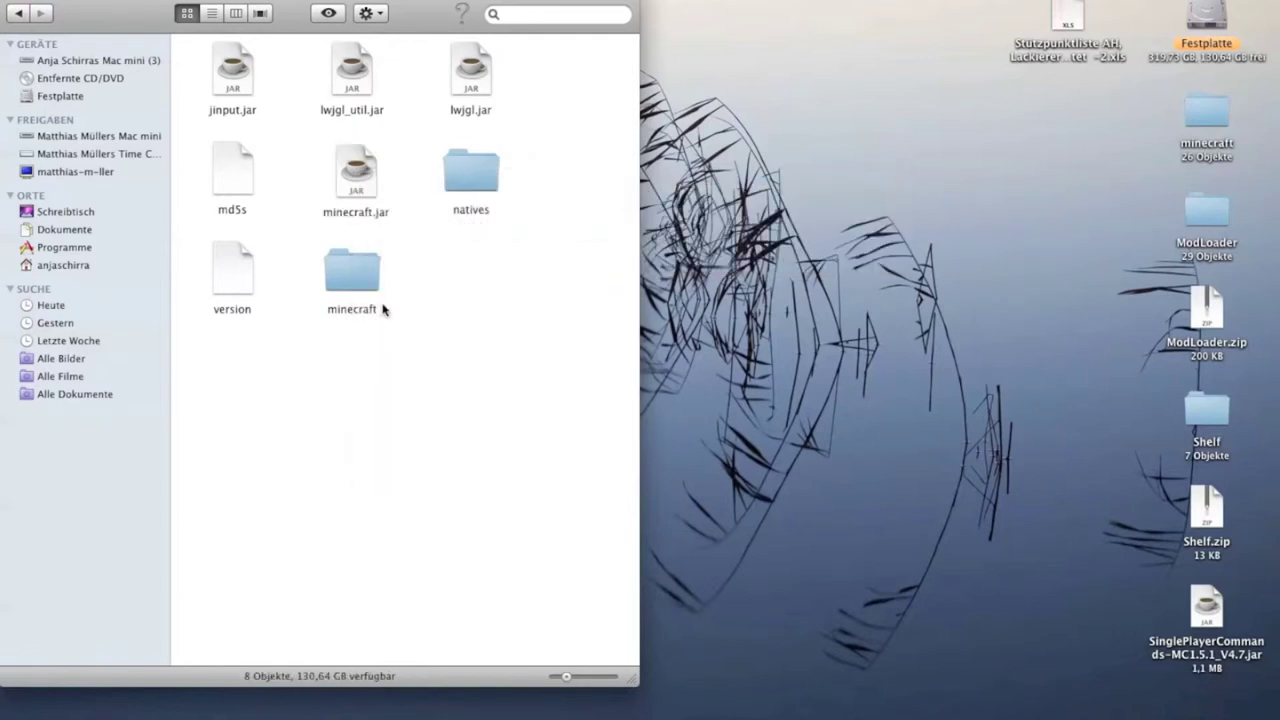
- Rename the original minecraft.jar file in the bin folder as "minecraft backup.jar"
left_click(352, 170)
key("Return")
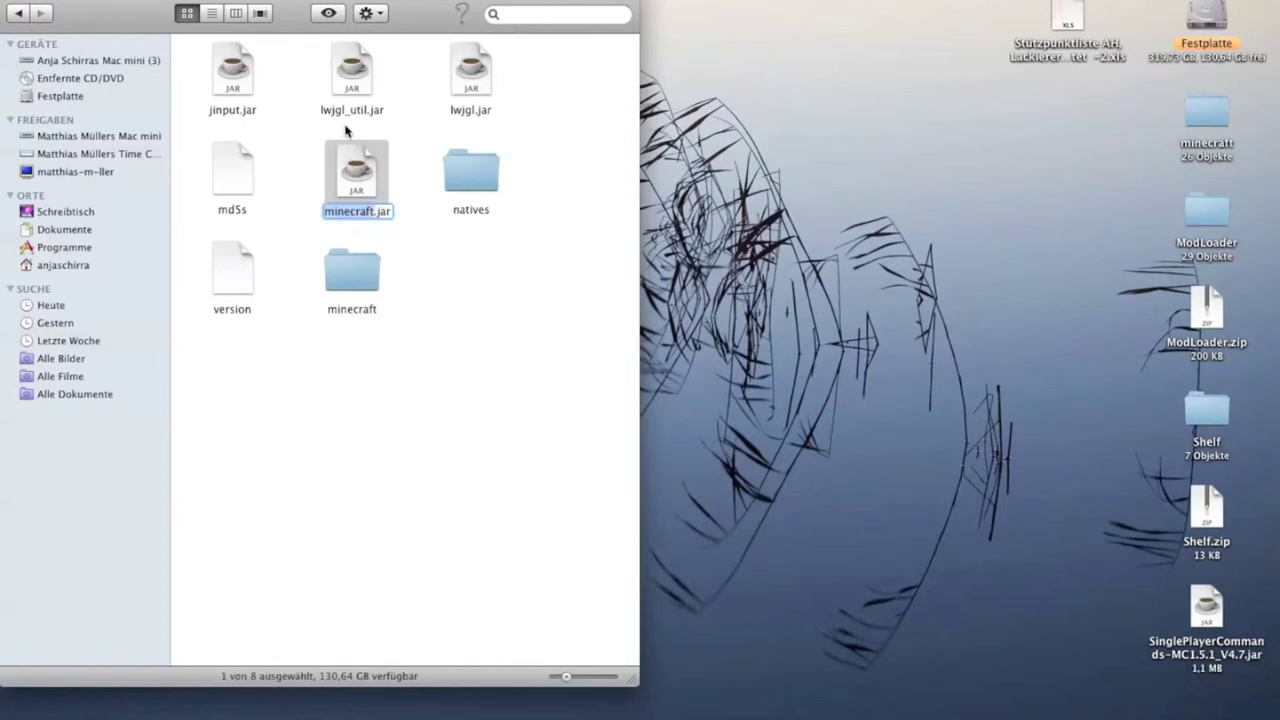
left_click(376, 210)
type("b")
type("ackup")
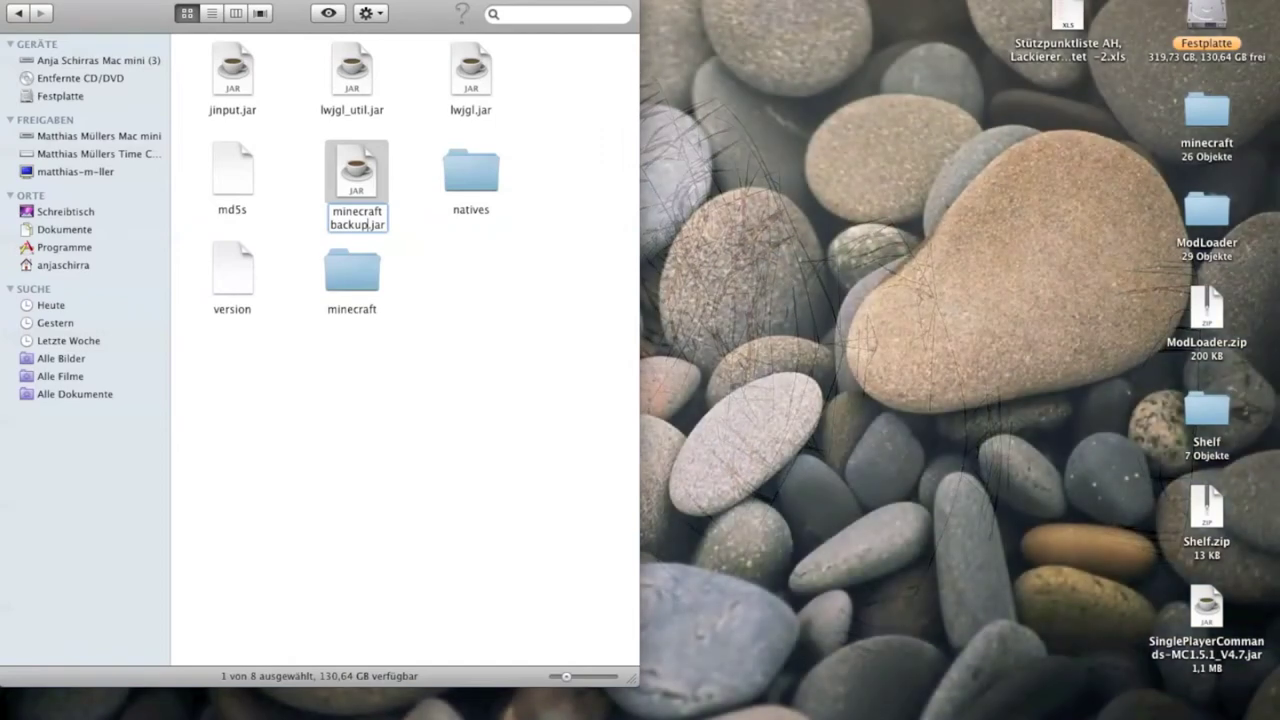
key("Return")
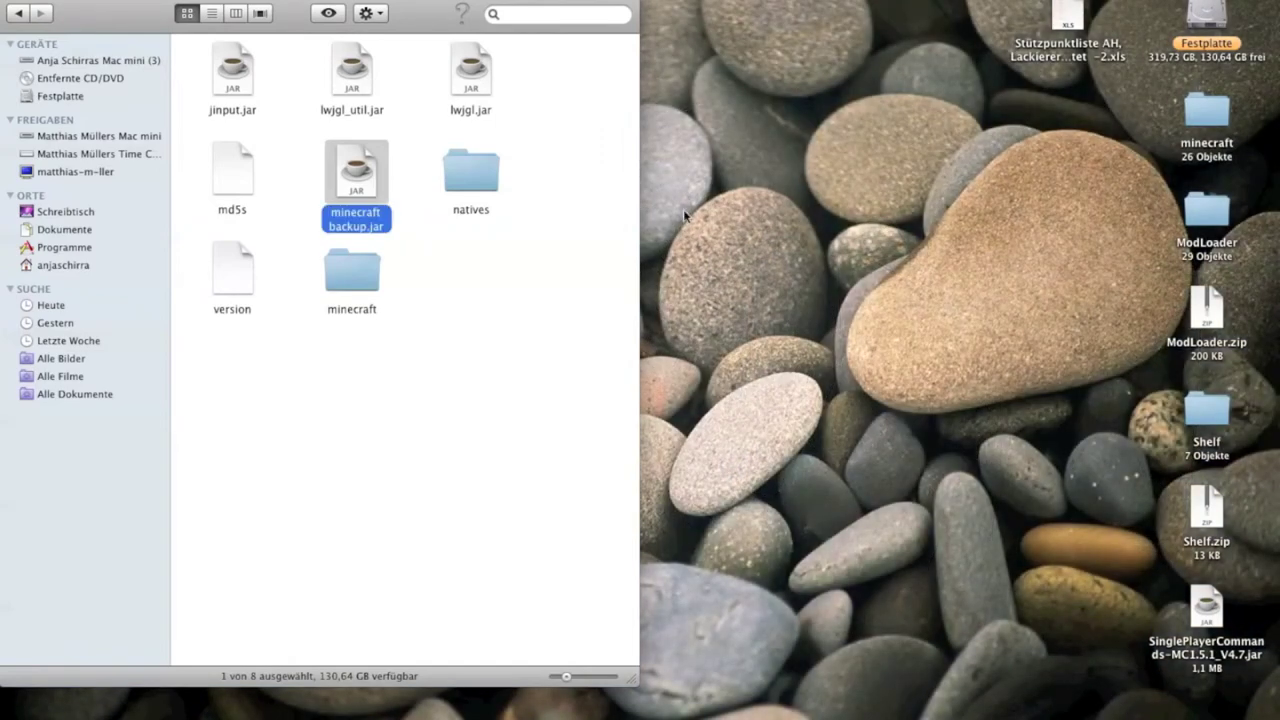
left_click(436, 362)
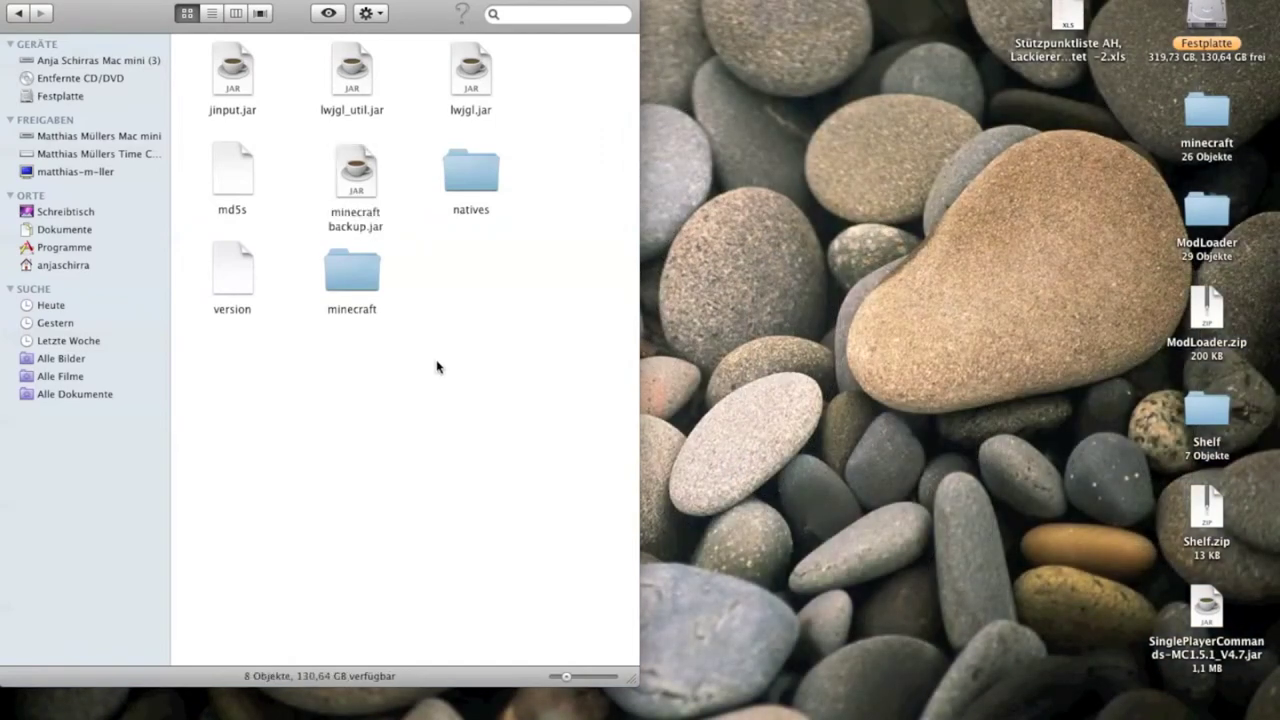
- Rename the unpacked minecraft folder as minecraft.jar and agree to adding the .jar suffix
left_click(358, 293)
key("Return")
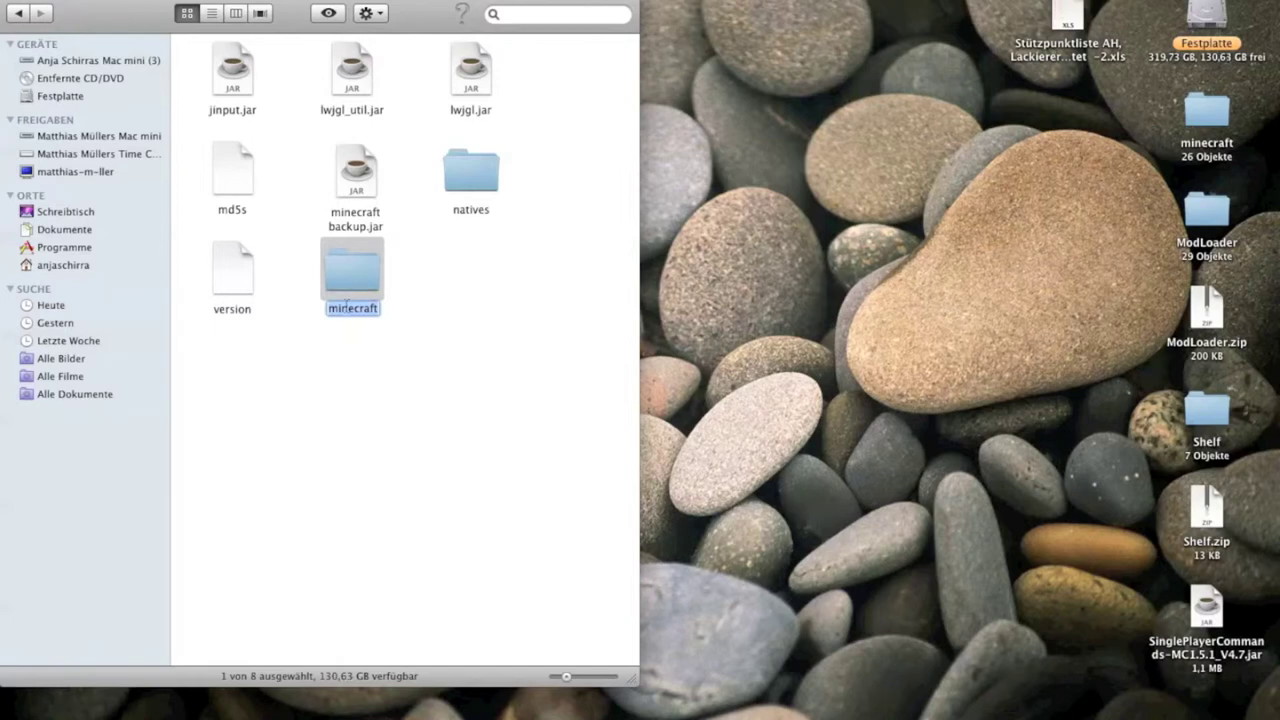
left_click(380, 309)
type(".jar")
key("Return")
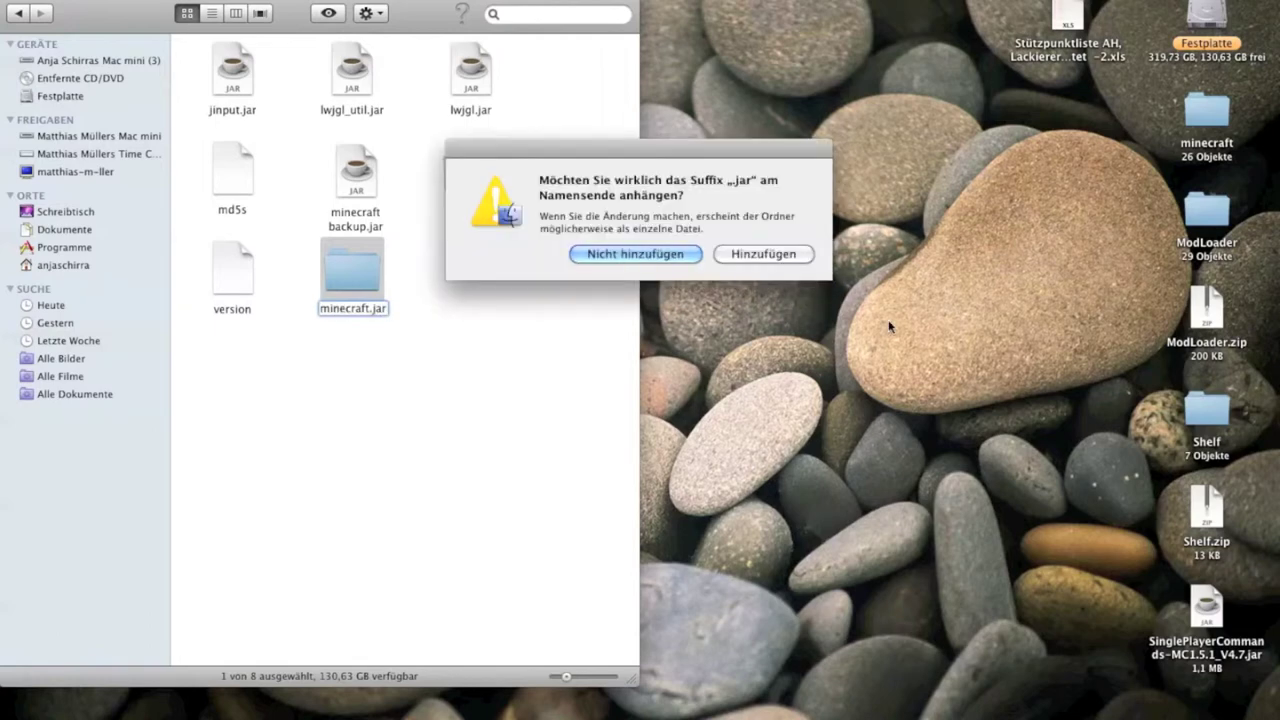
left_click(792, 254)
left_click(415, 347)
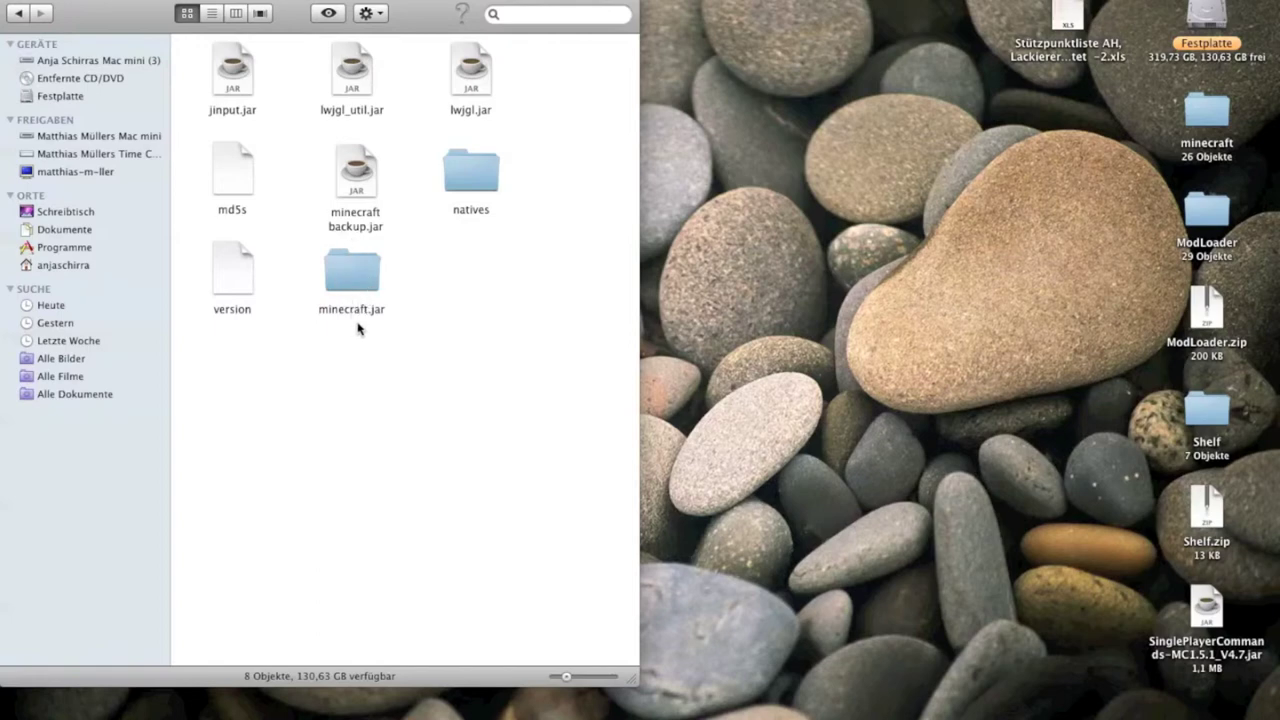
- Open the minecraft.jar folder, look through its class files, and show them in a re-sorted list view
double_click(348, 269)
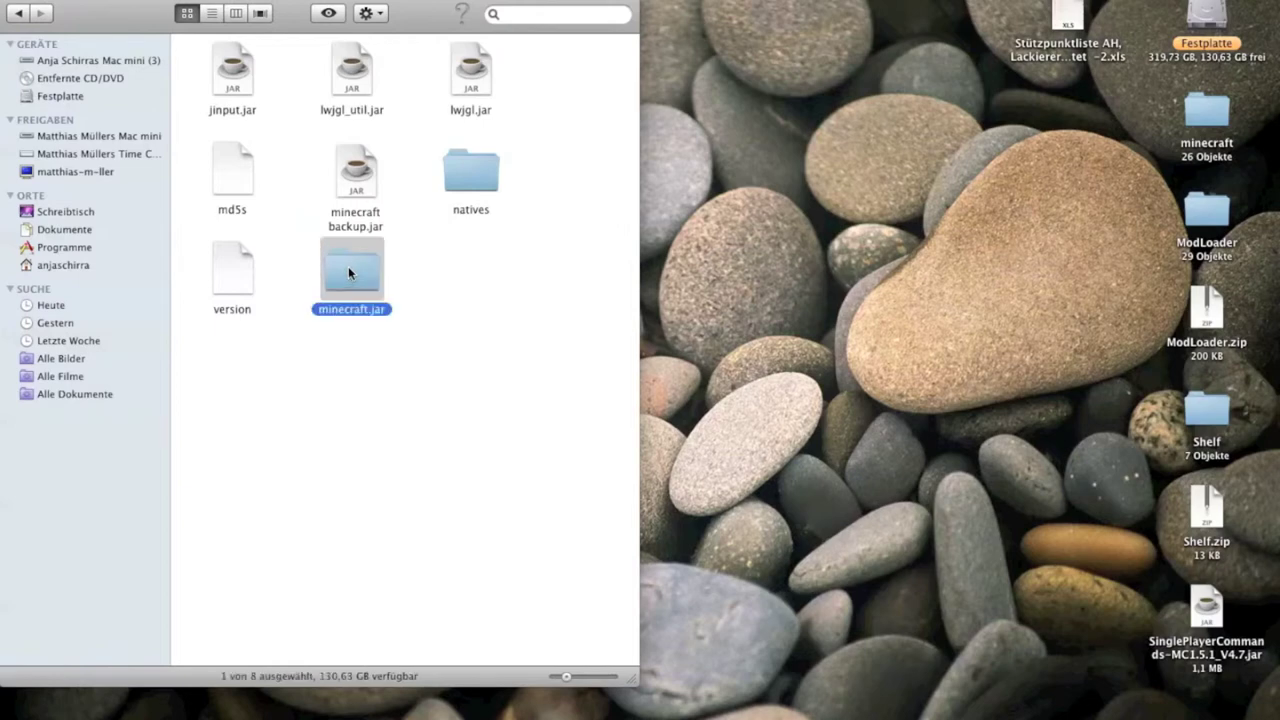
scroll(519, 109, "down", 20)
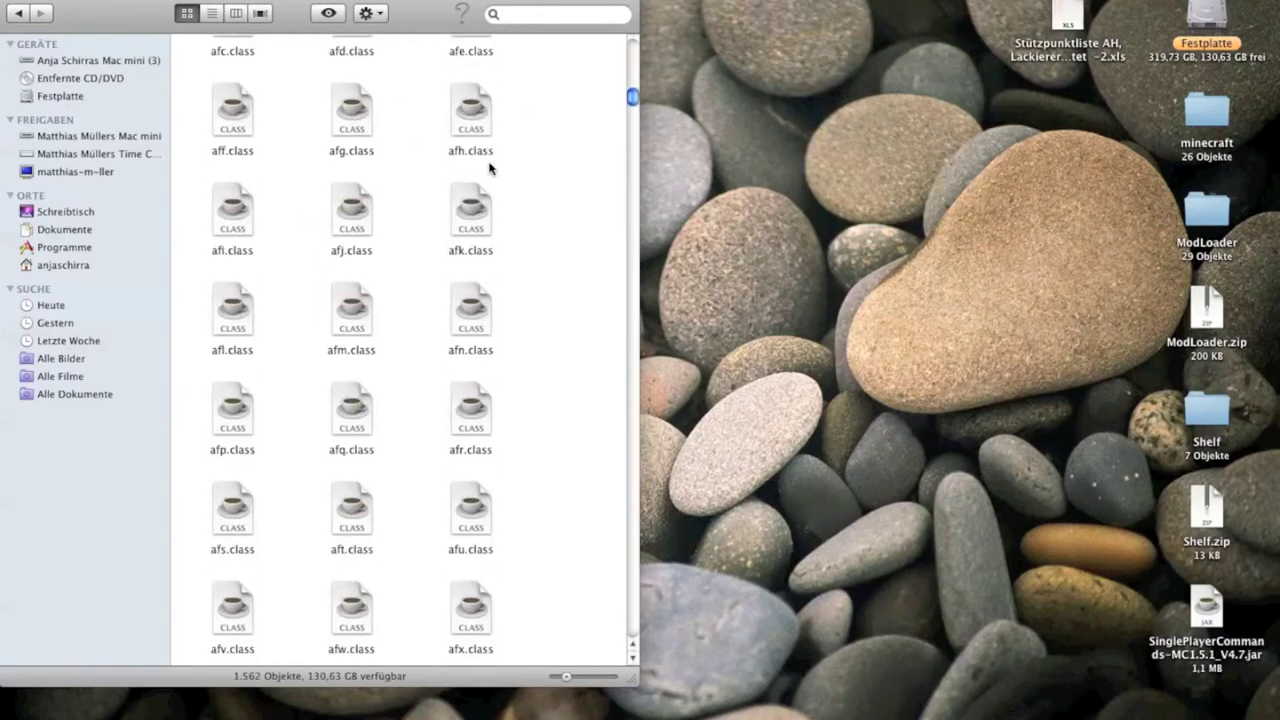
scroll(464, 162, "down", 20)
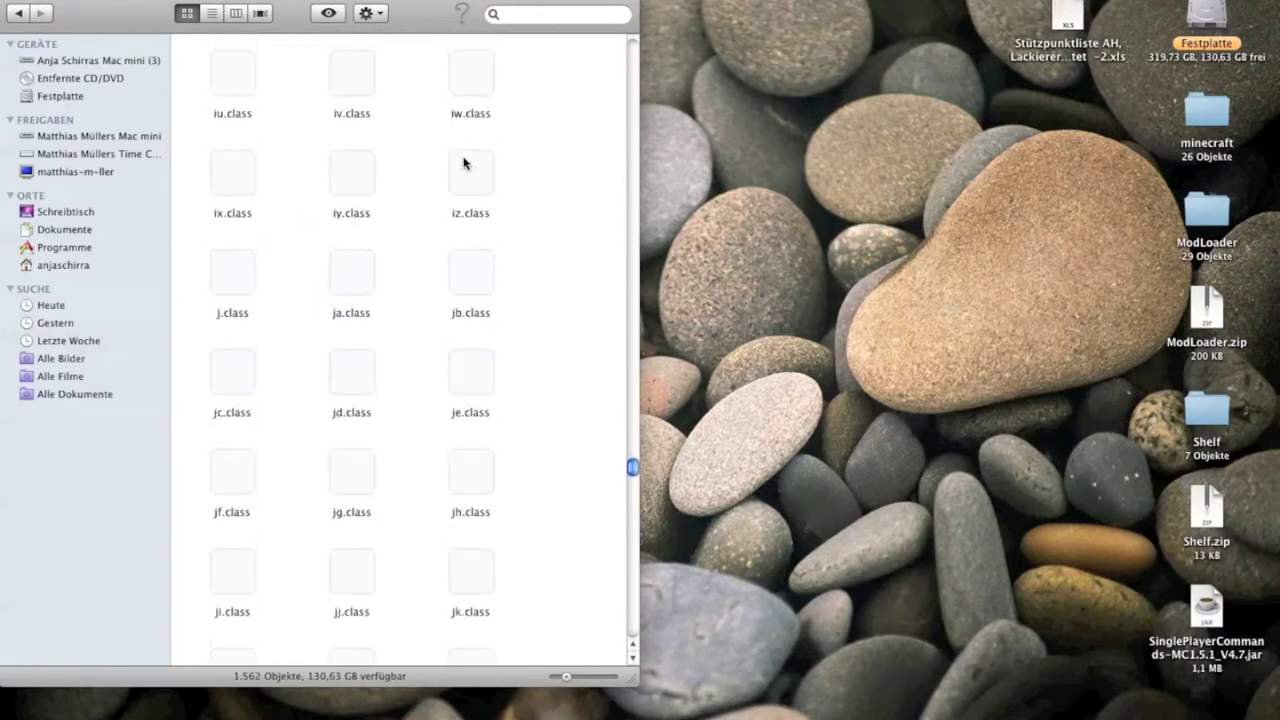
scroll(465, 191, "up", 10)
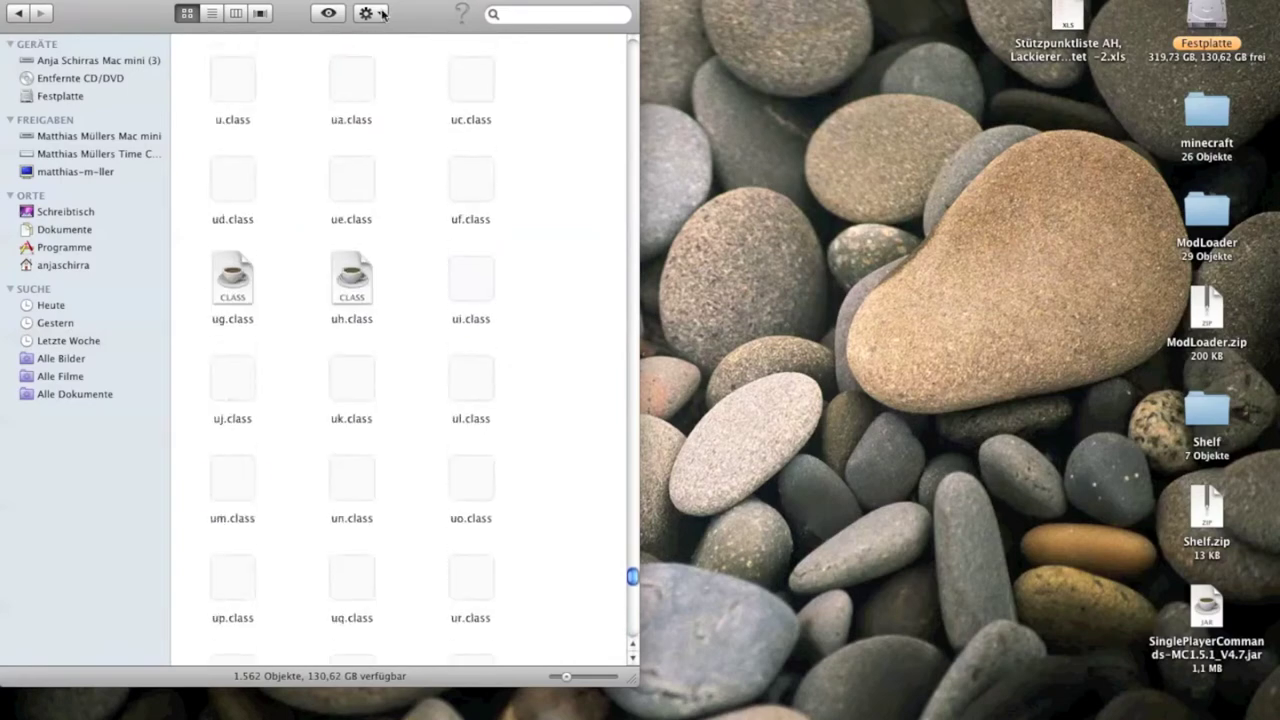
left_click(212, 14)
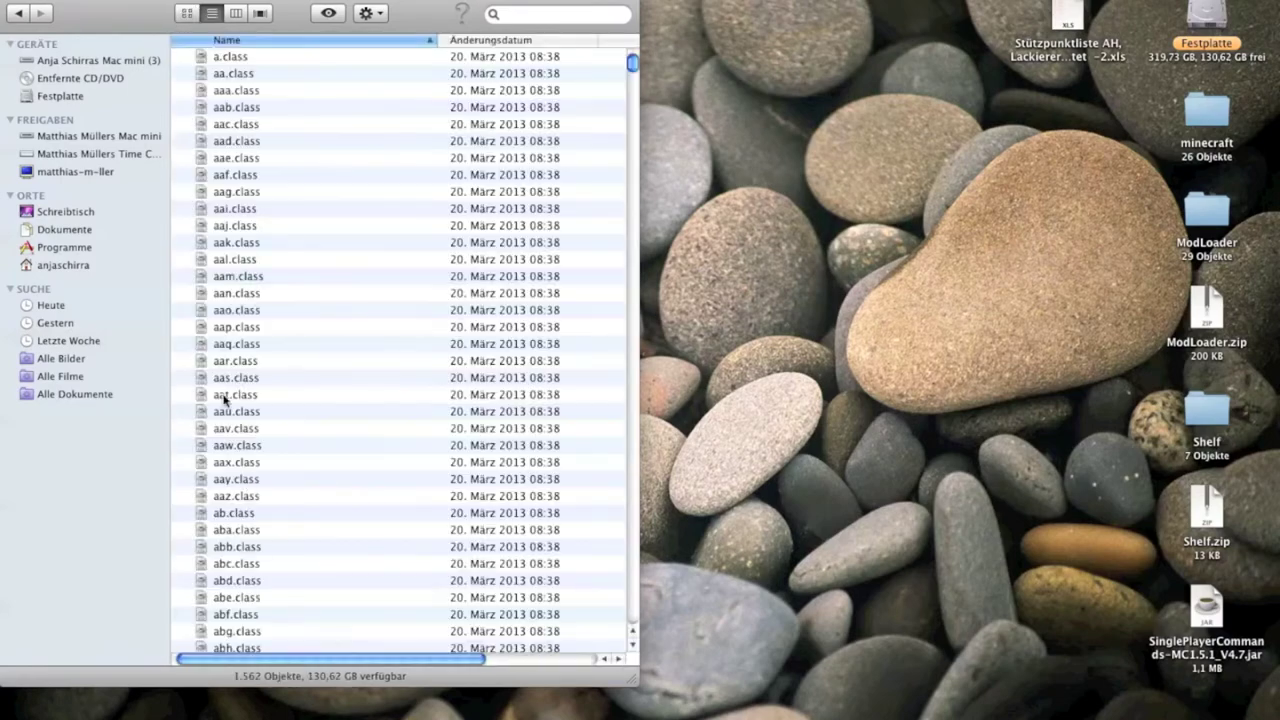
left_click_drag(308, 660, 422, 660)
left_click(563, 40)
left_click_drag(570, 670, 363, 660)
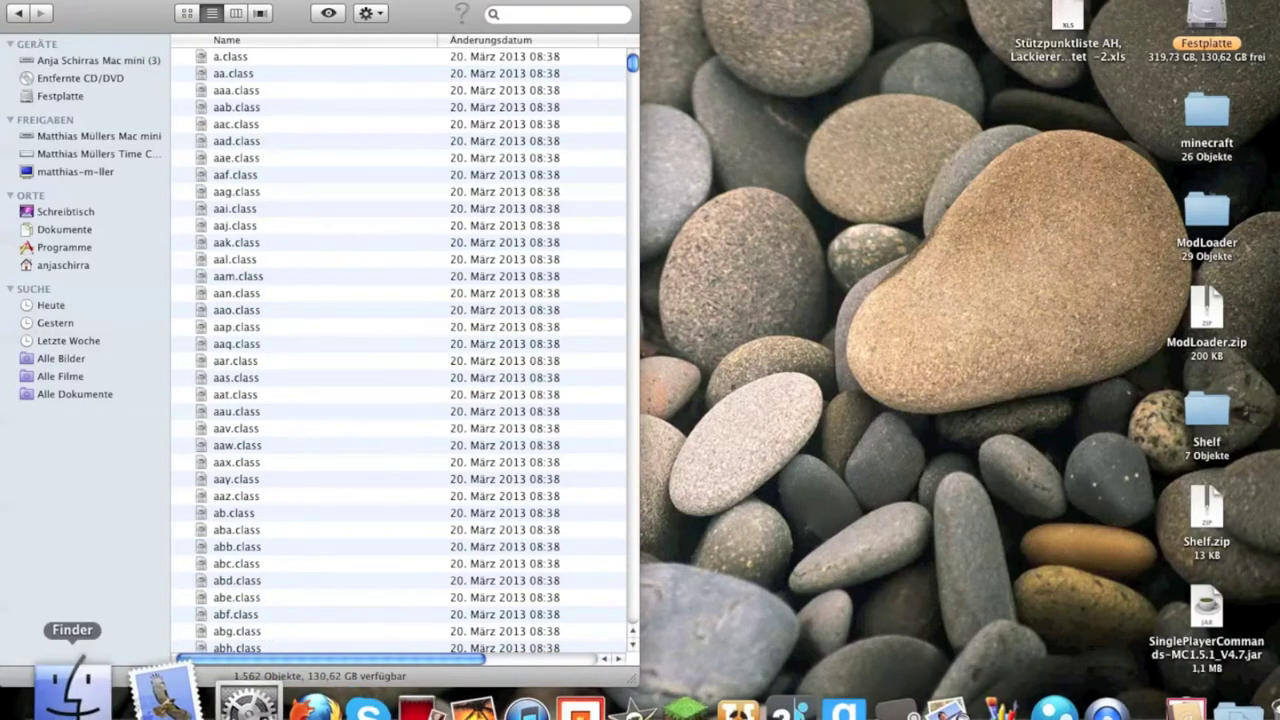
right_click(78, 688)
left_click(101, 516)
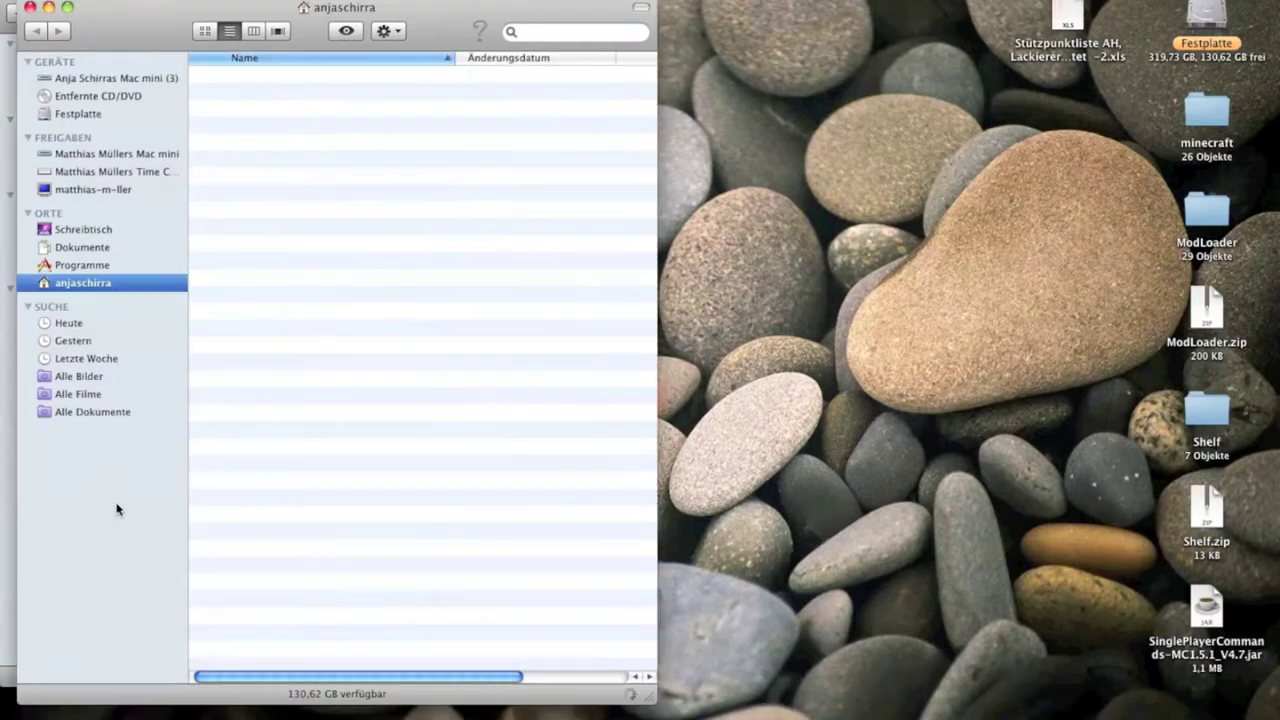
key("cmd+alt+Right")
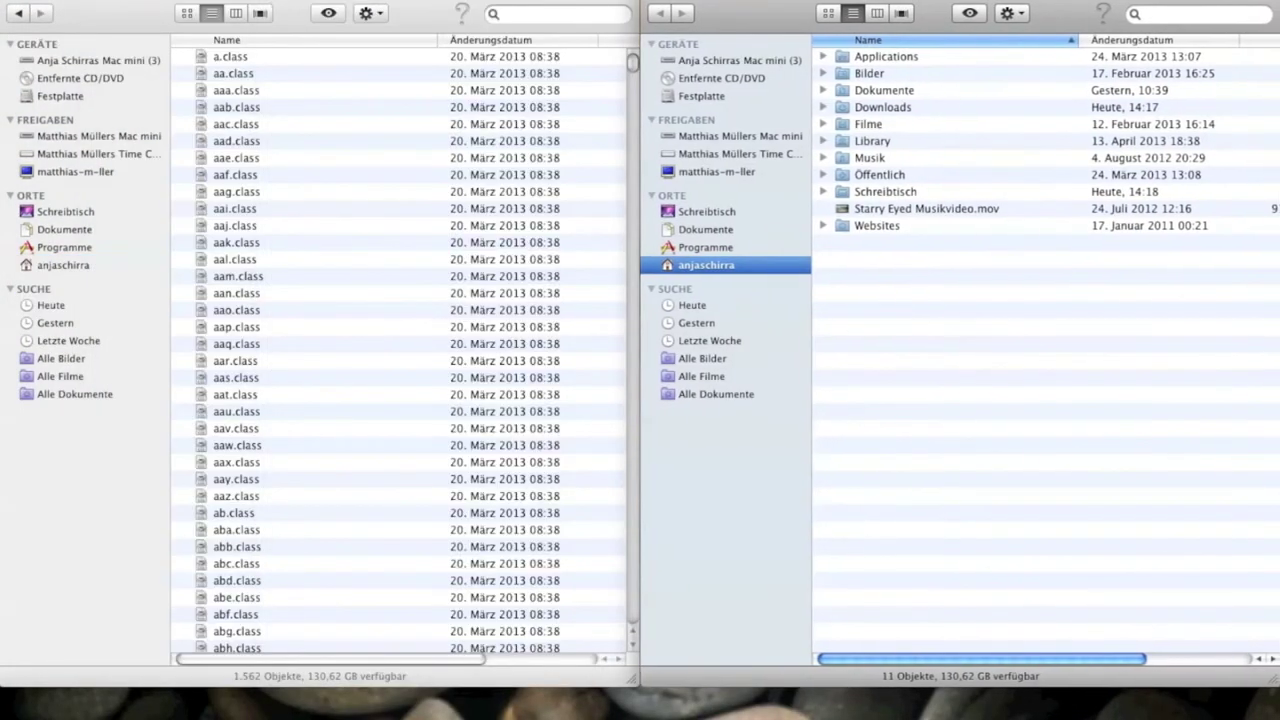
double_click(900, 108)
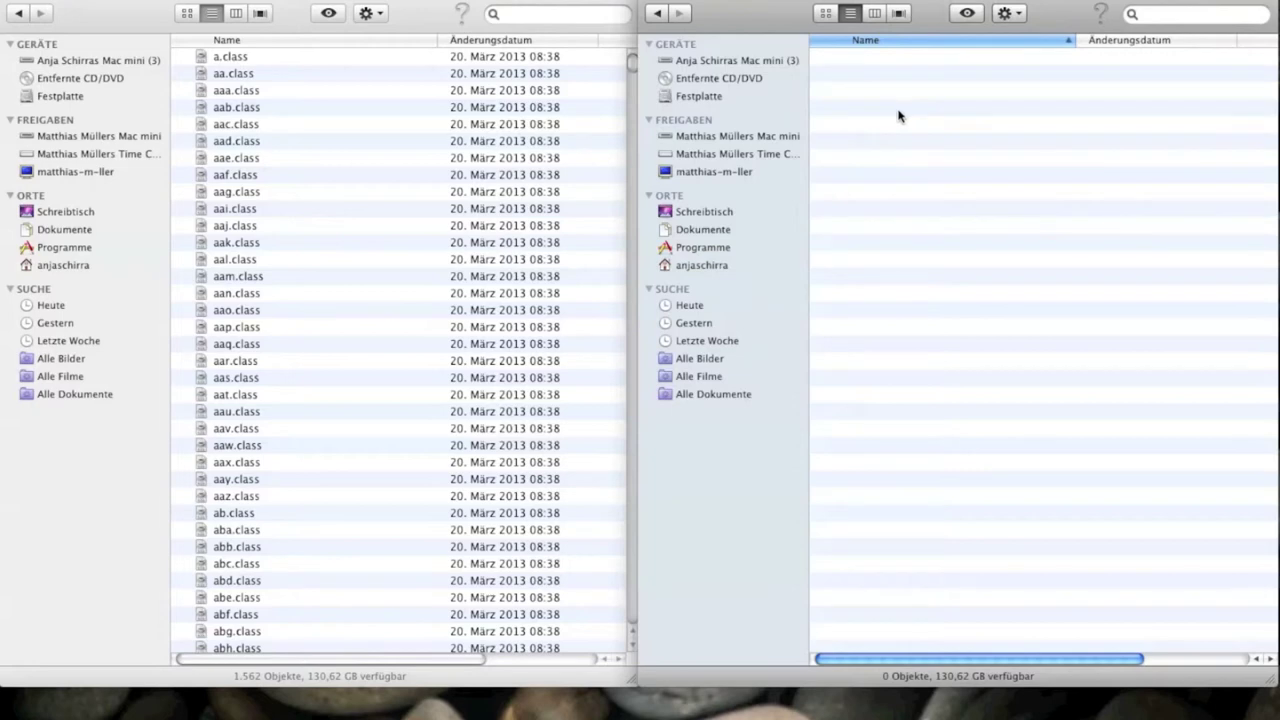
key("super+w")
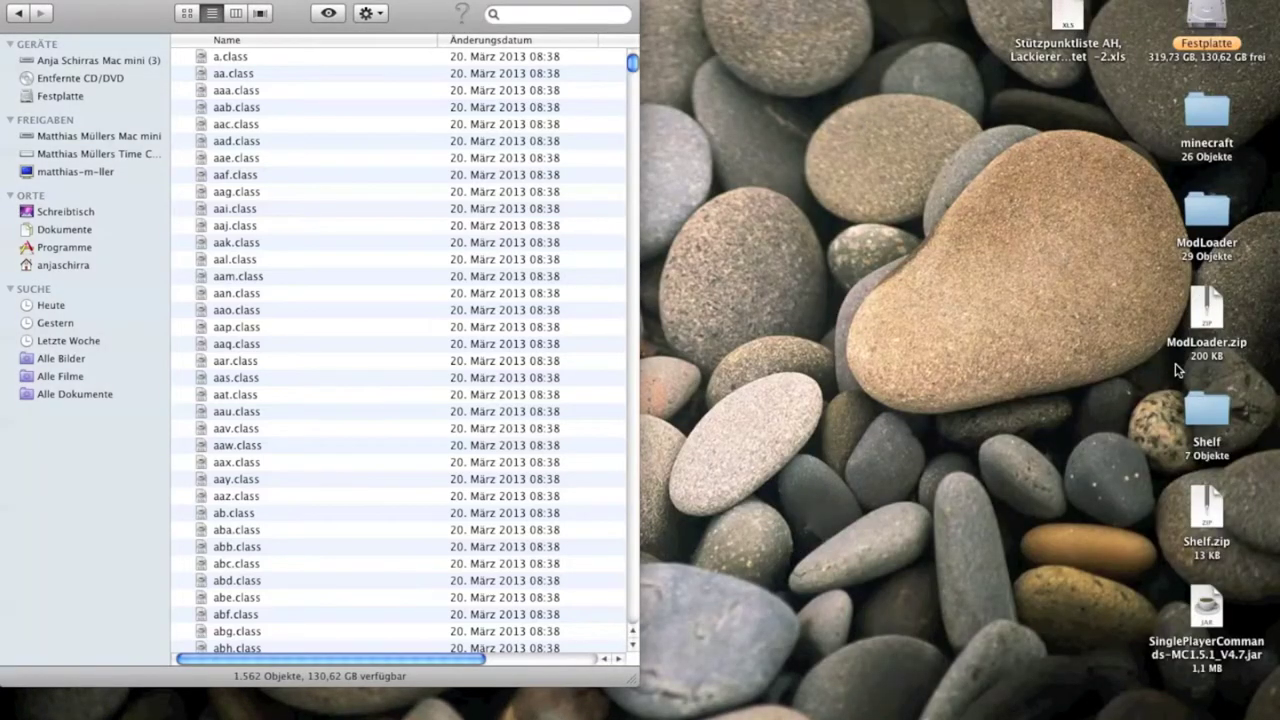
- Open the ModLoader folder from the desktop, place its window beside the minecraft.jar folder and look through its class files
double_click(1209, 425)
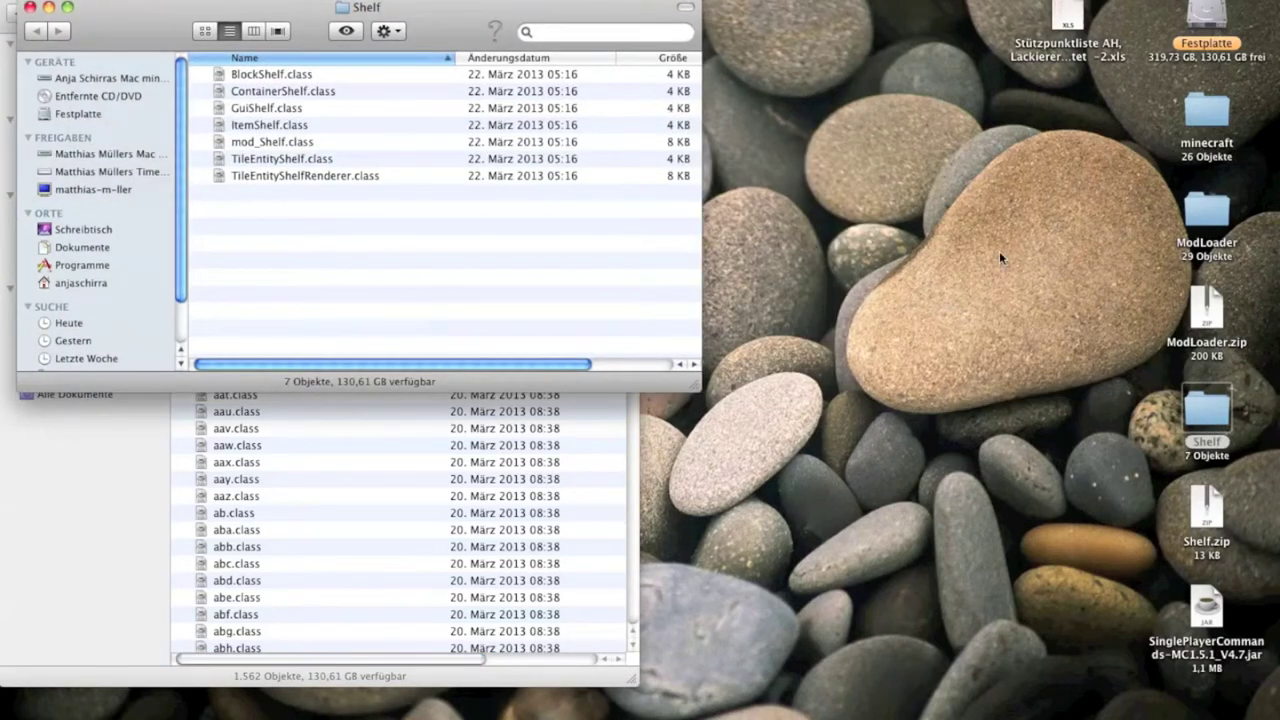
left_click(30, 7)
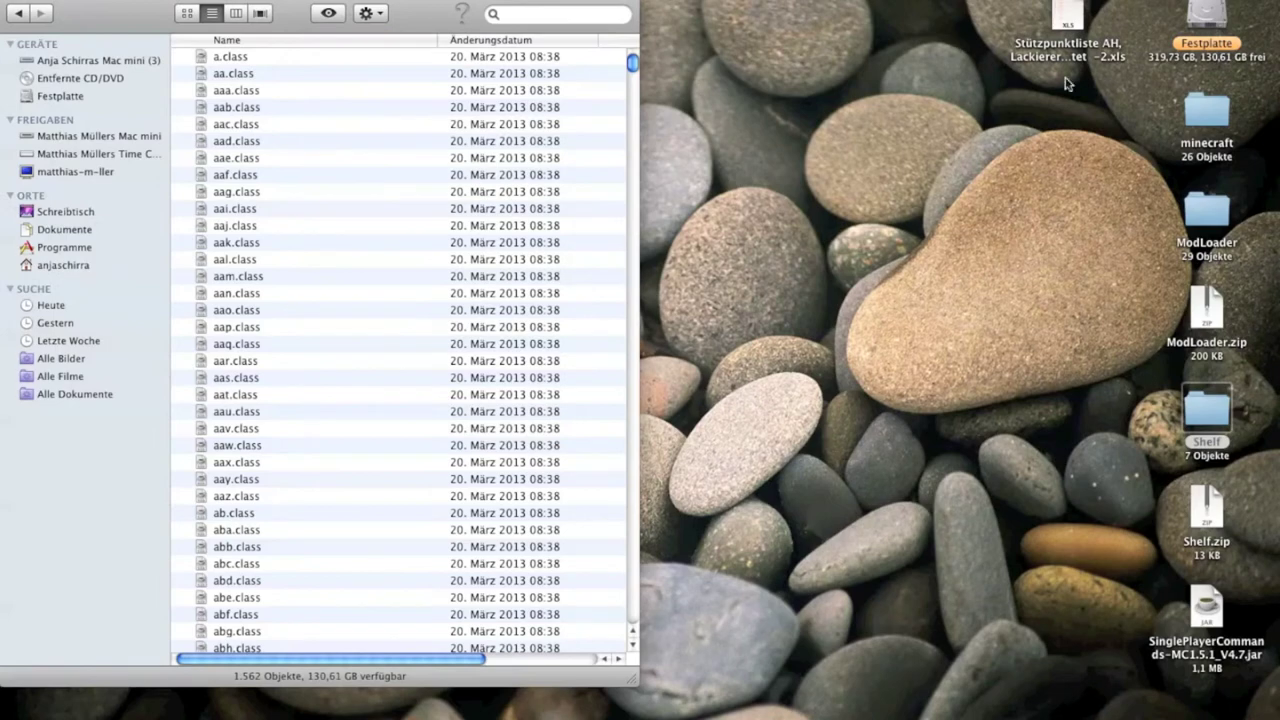
left_click(1205, 207)
double_click(1205, 207)
left_click_drag(258, 17, 601, 5)
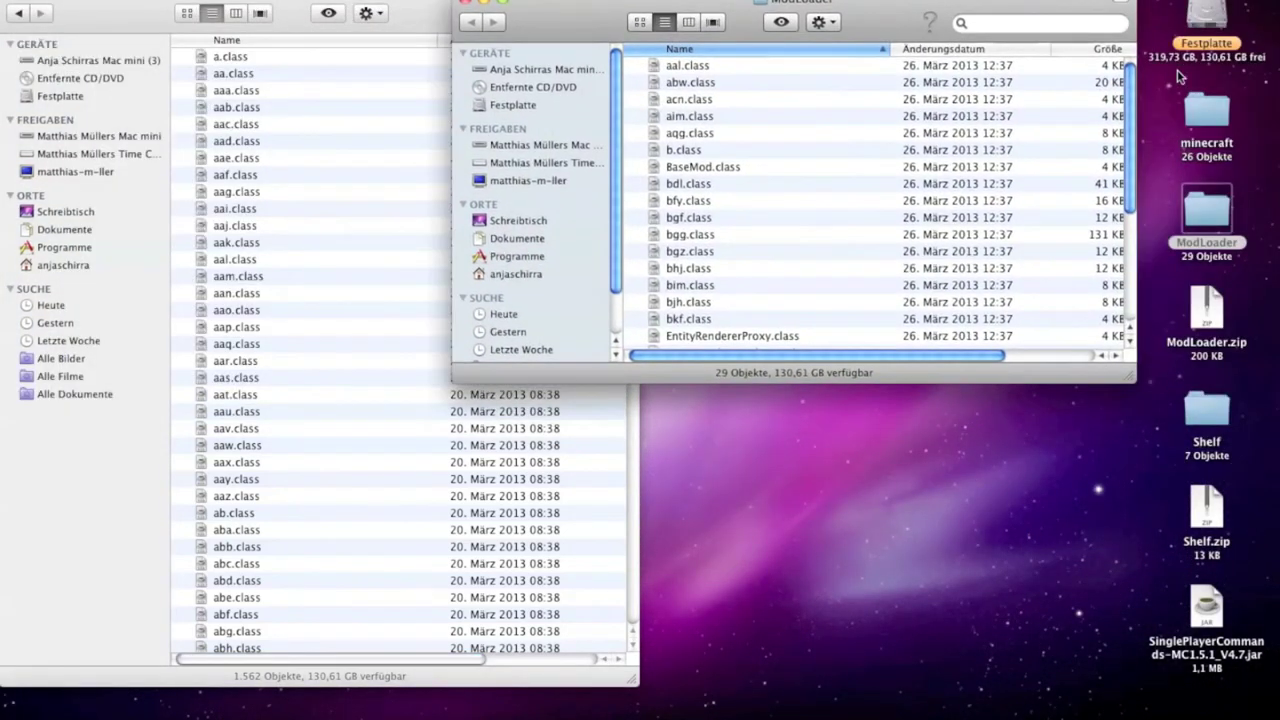
scroll(1120, 140, "down", 2)
scroll(1120, 140, "down", 3)
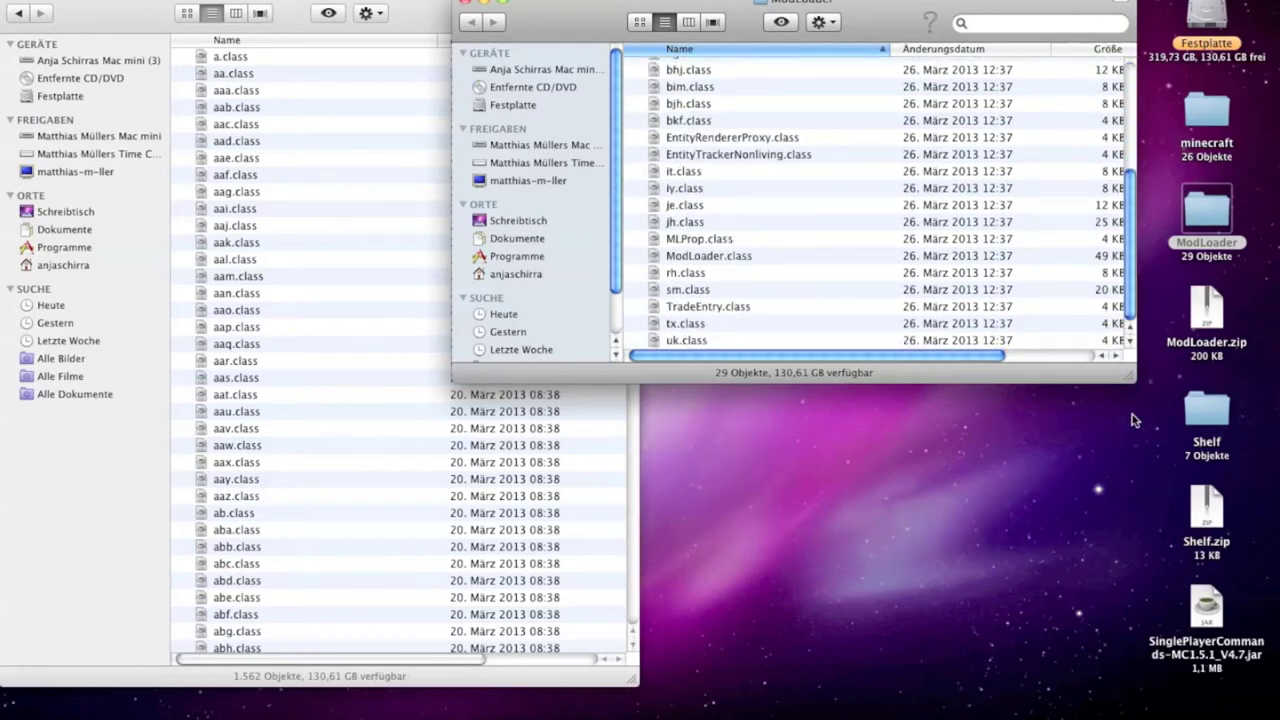
scroll(1130, 270, "up", 6)
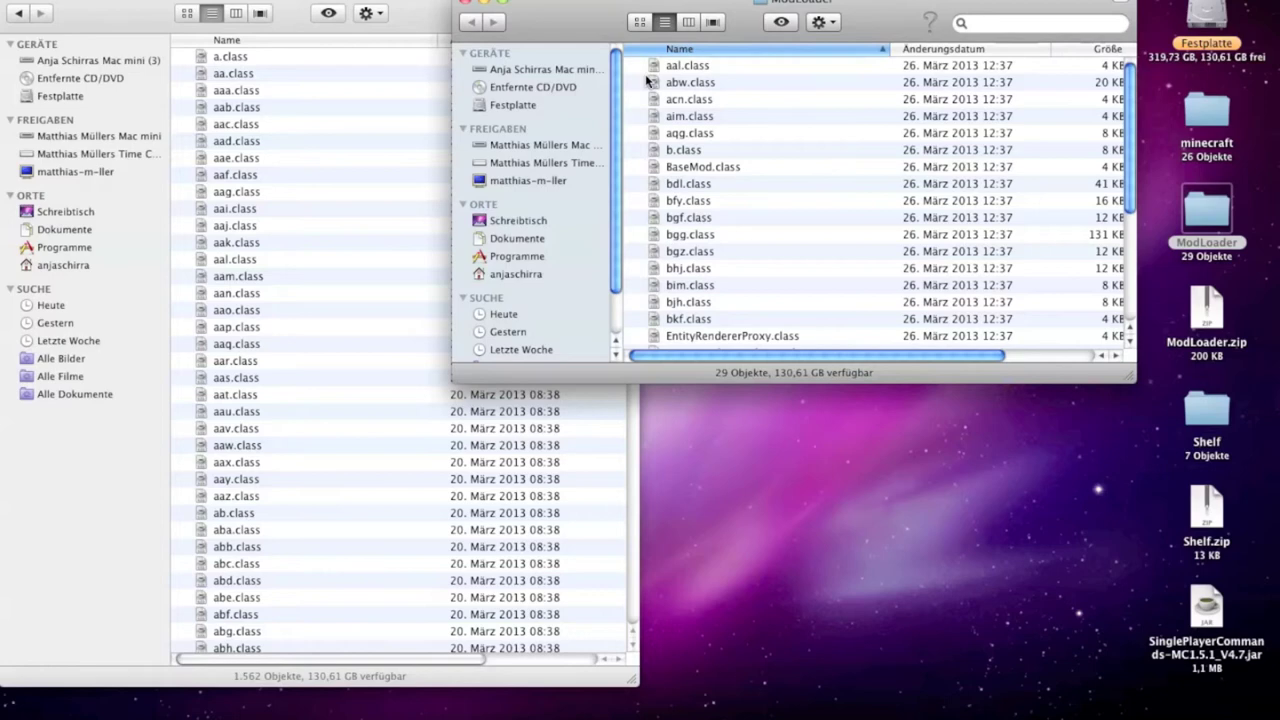
- Copy all ModLoader files into the minecraft.jar folder, replacing all files of the same name, and close the ModLoader folder
key("super+a")
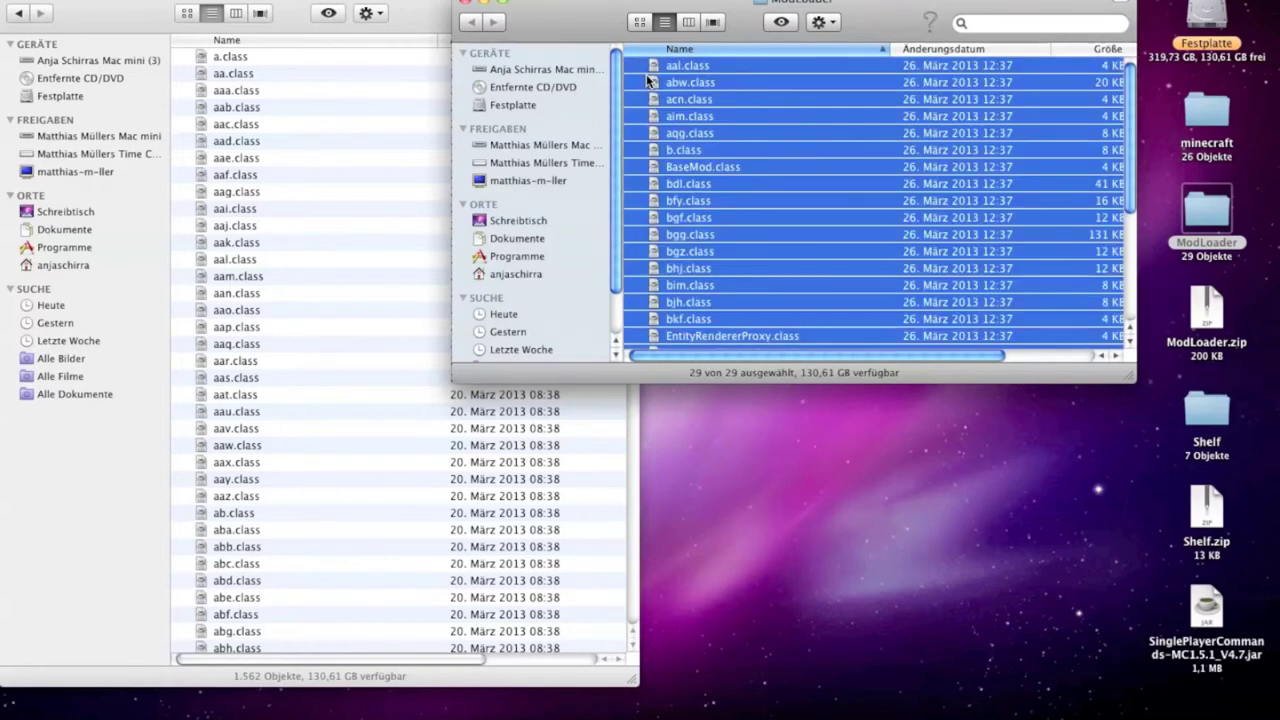
left_click_drag(553, 3, 776, 3)
left_click(458, 5)
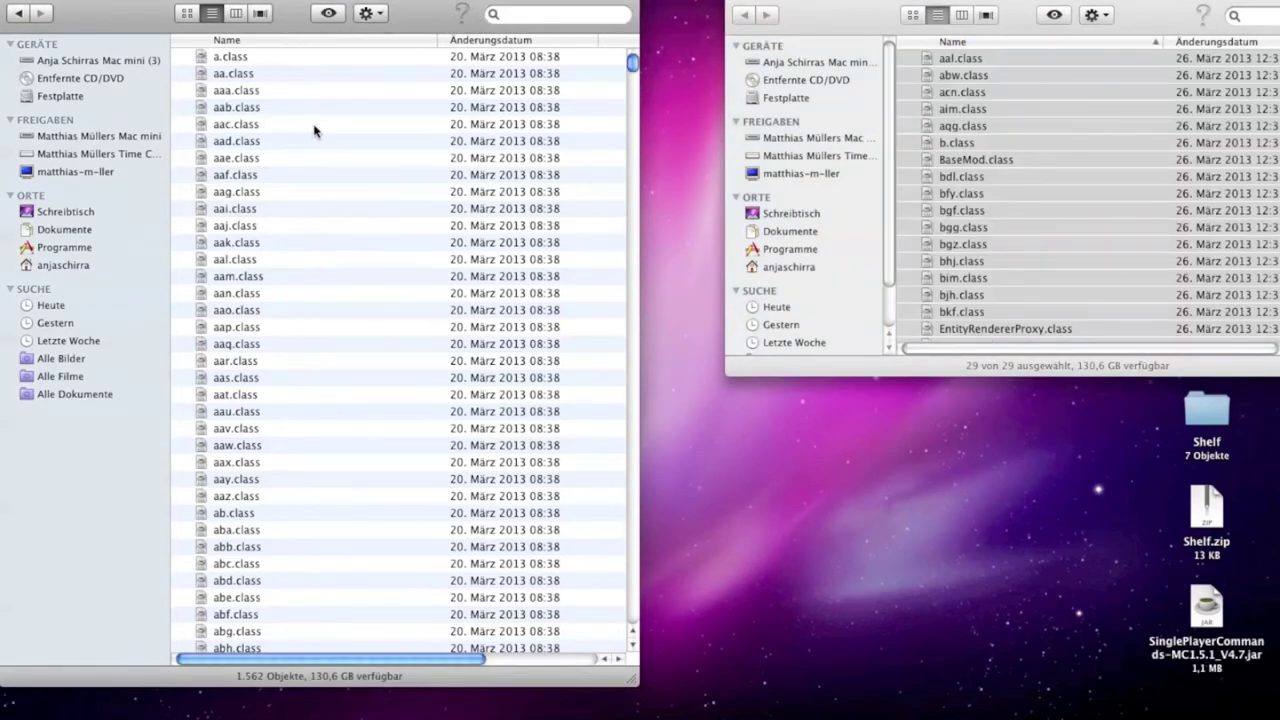
key("super+v")
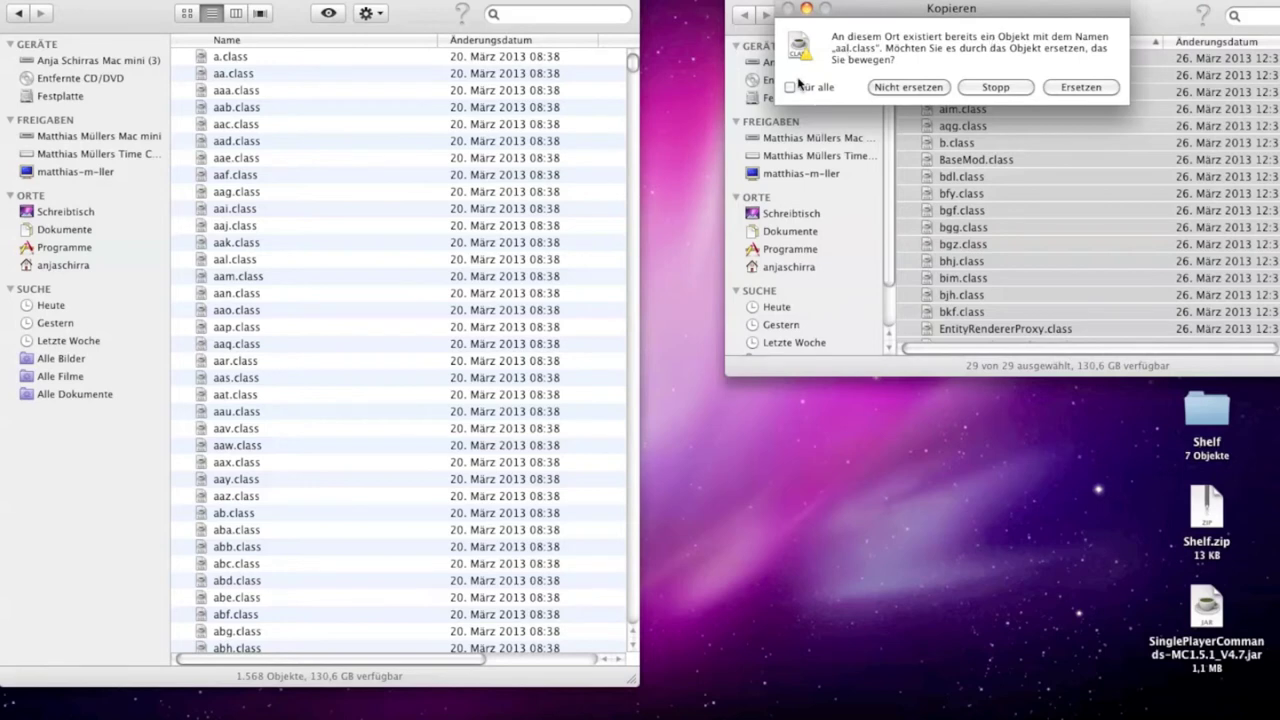
left_click(791, 87)
left_click(1072, 86)
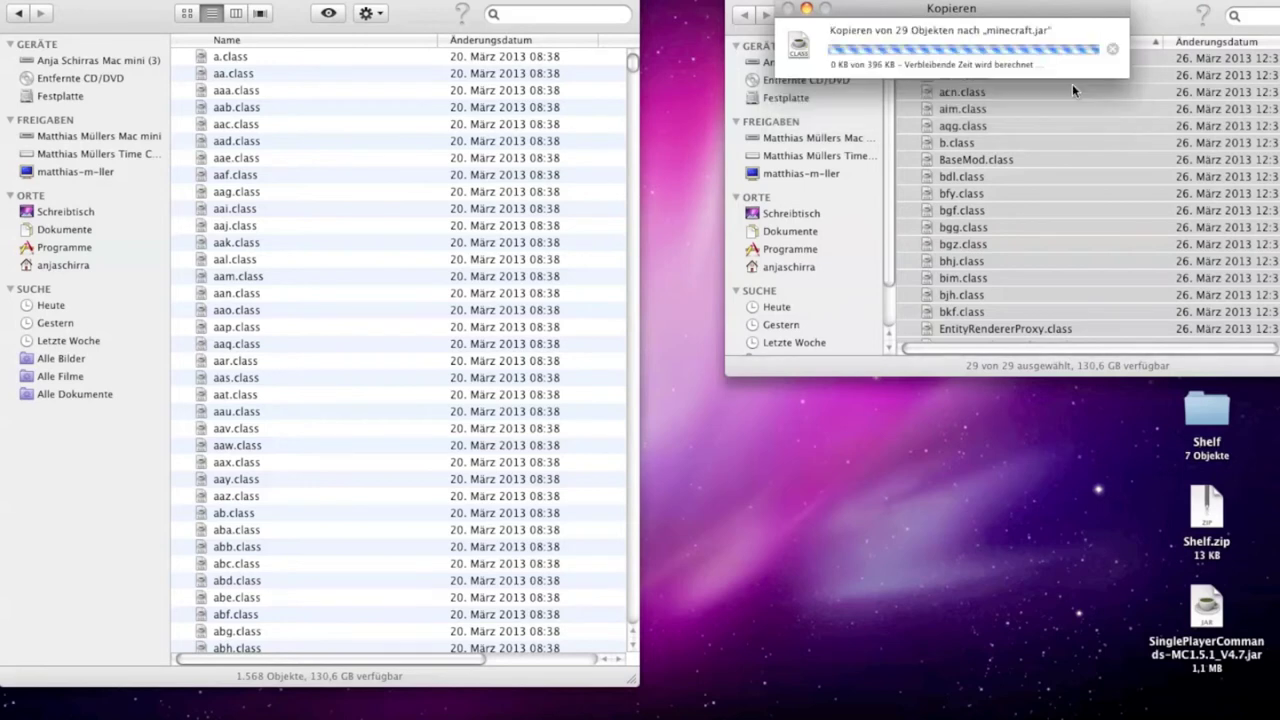
left_click_drag(866, 12, 704, 230)
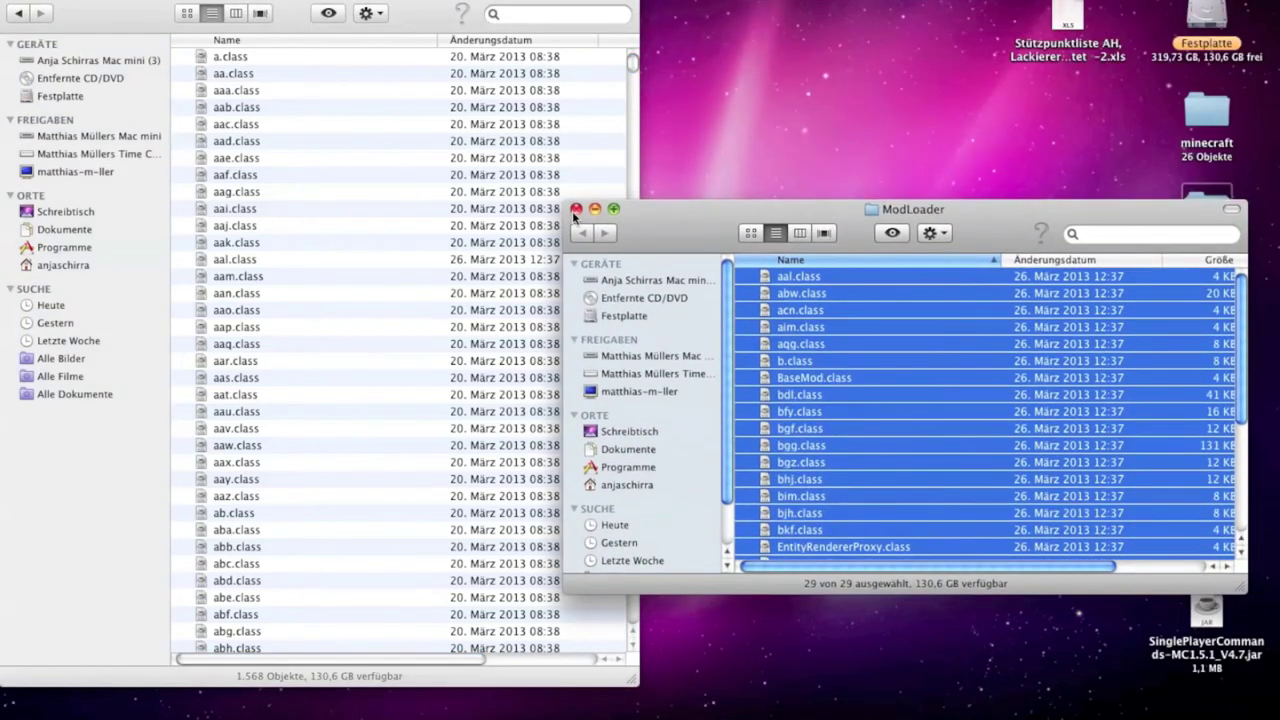
left_click(576, 210)
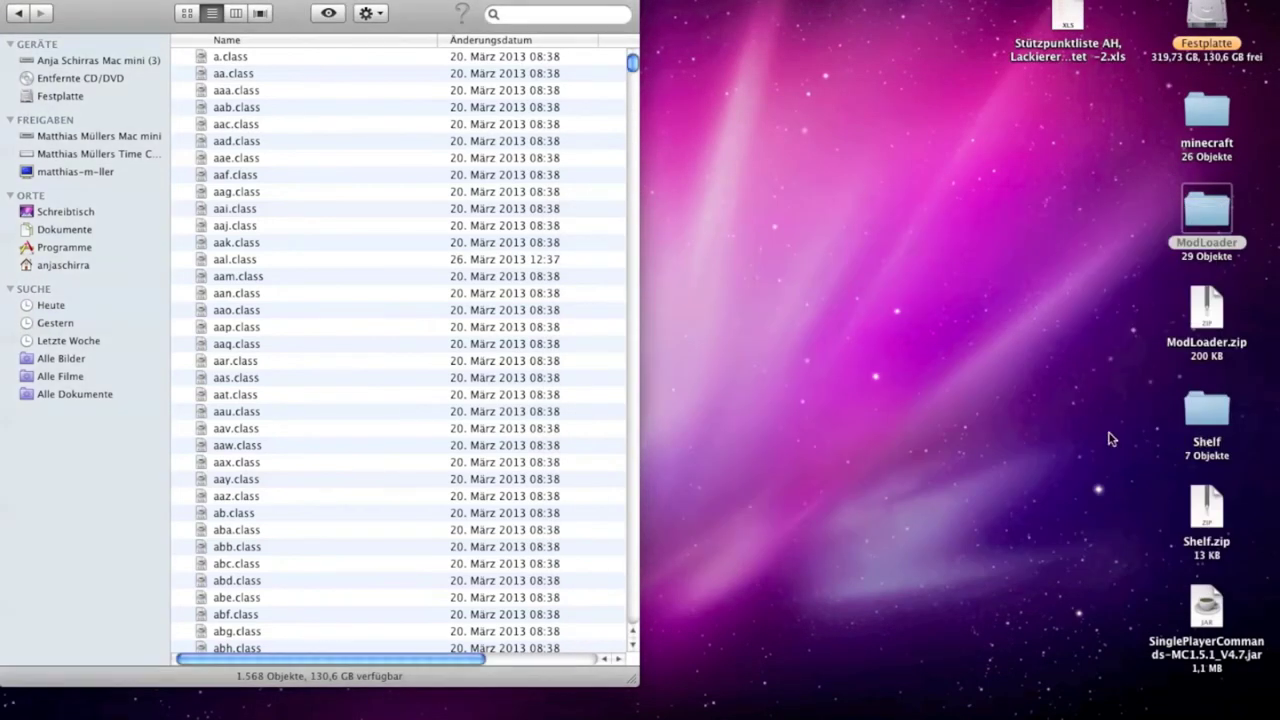
- Open the Shelf folder from the desktop and place its window beside the minecraft.jar folder
double_click(1206, 405)
left_click_drag(99, 5, 694, 0)
left_click_drag(890, 205, 882, 250)
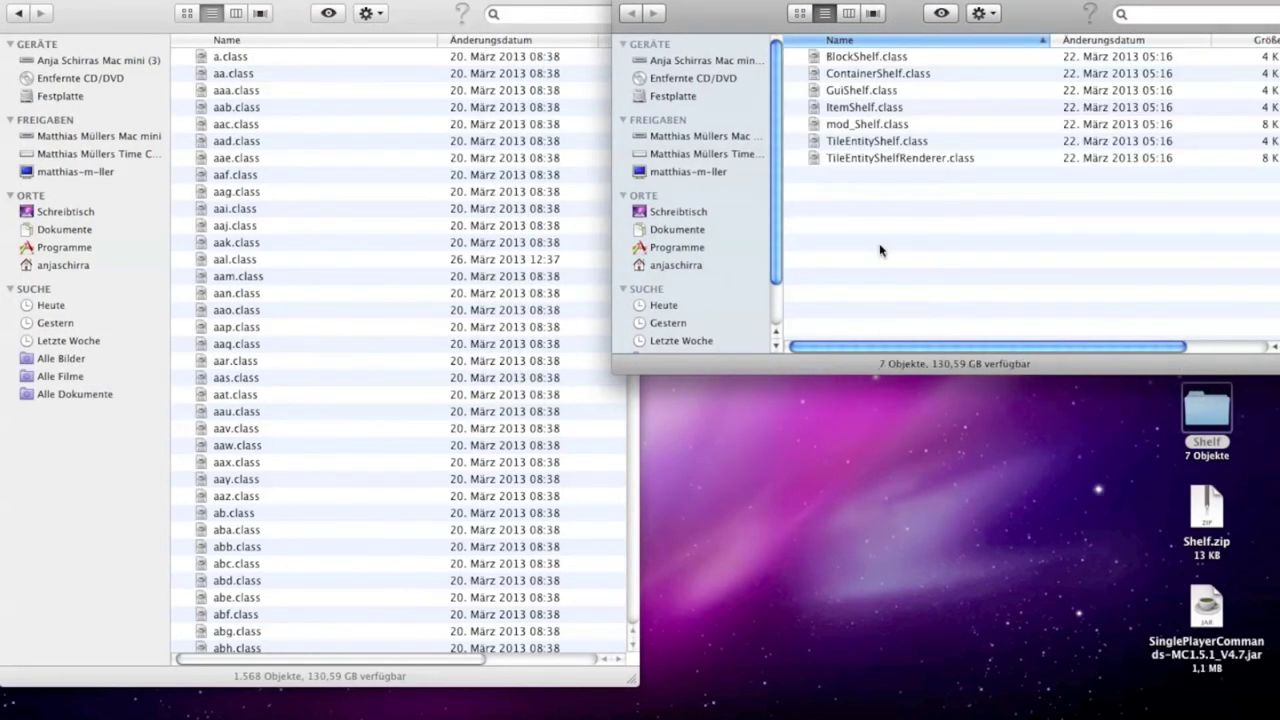
key("super+a")
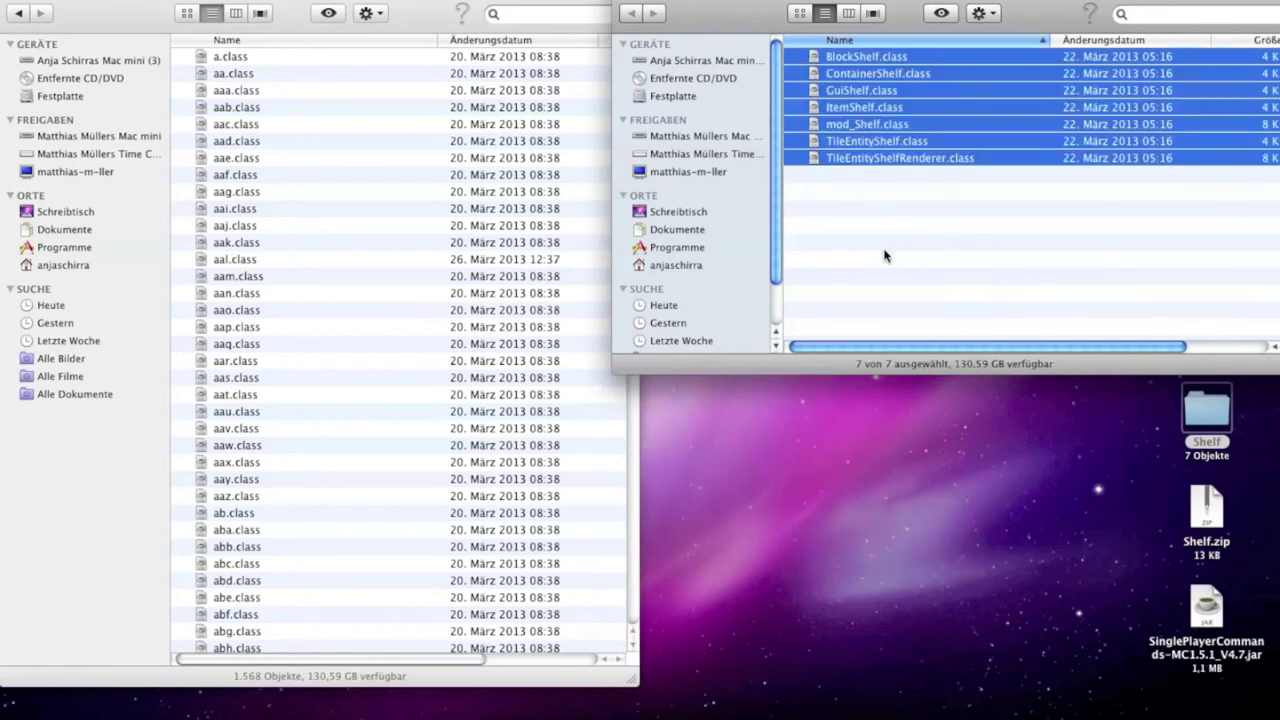
key("super+d")
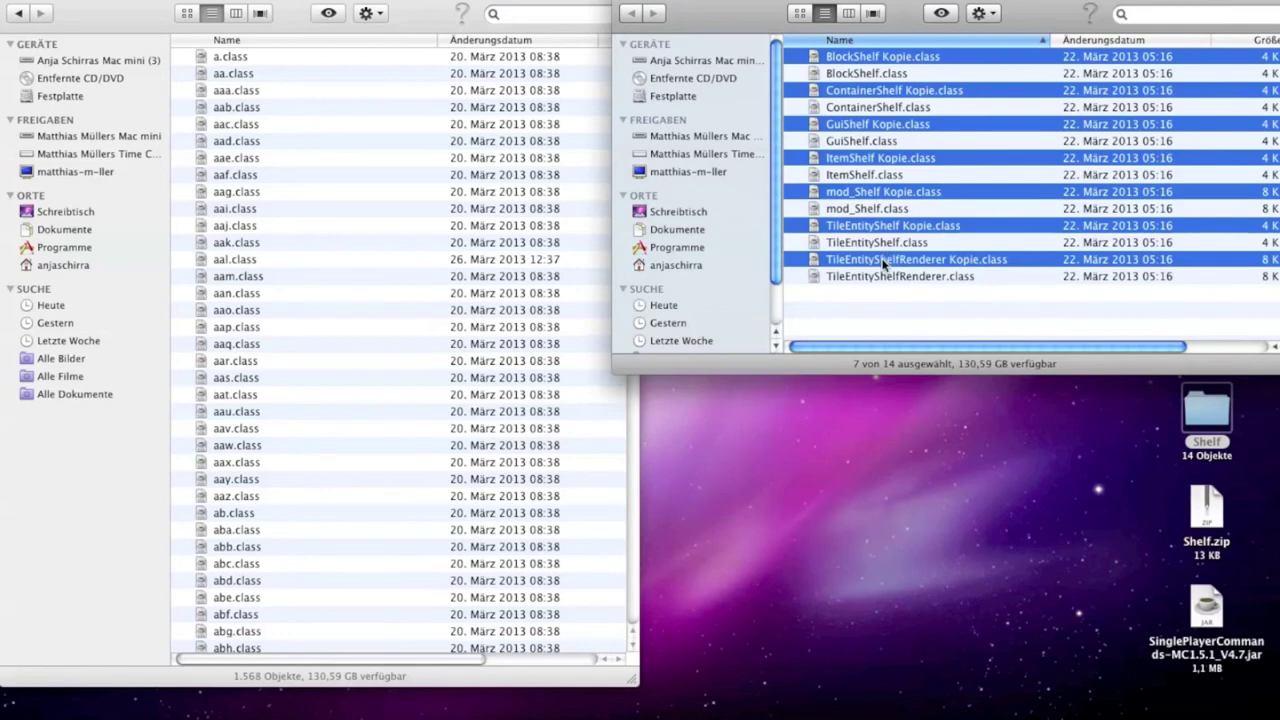
right_click(884, 260)
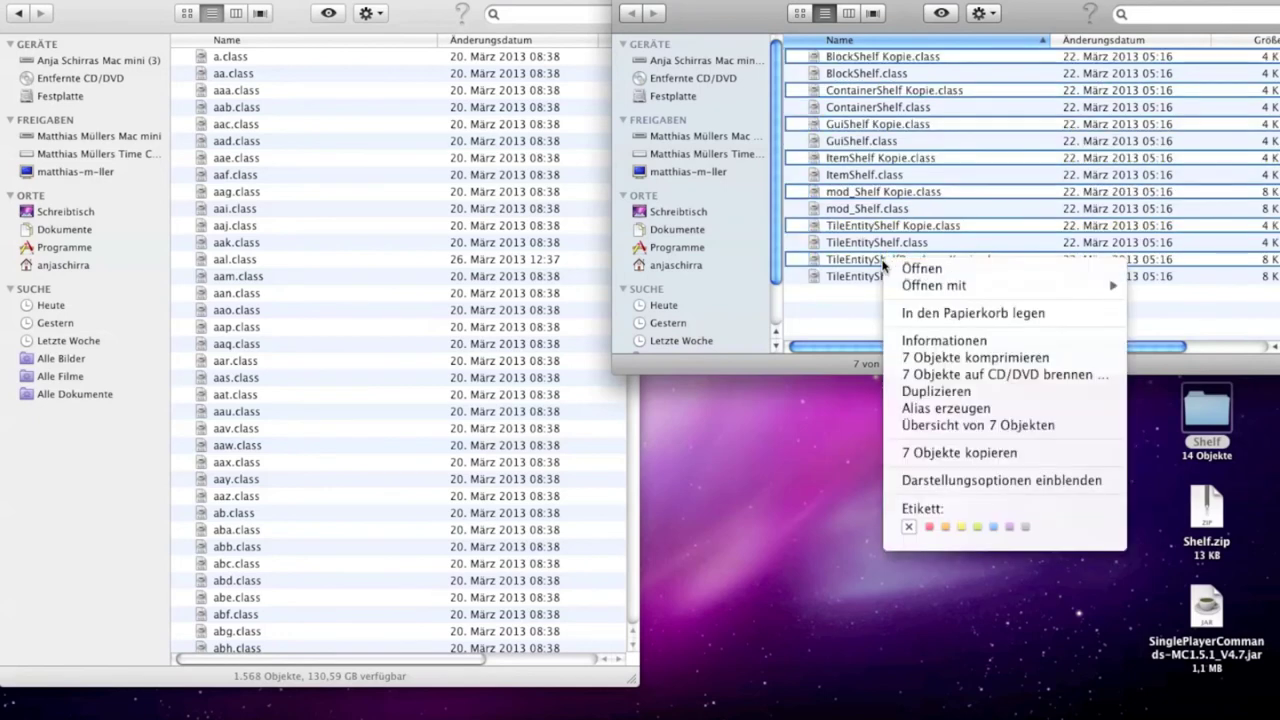
left_click(915, 313)
- Copy all class files from the Shelf folder into the minecraft.jar folder and close both folder windows
key("super+a")
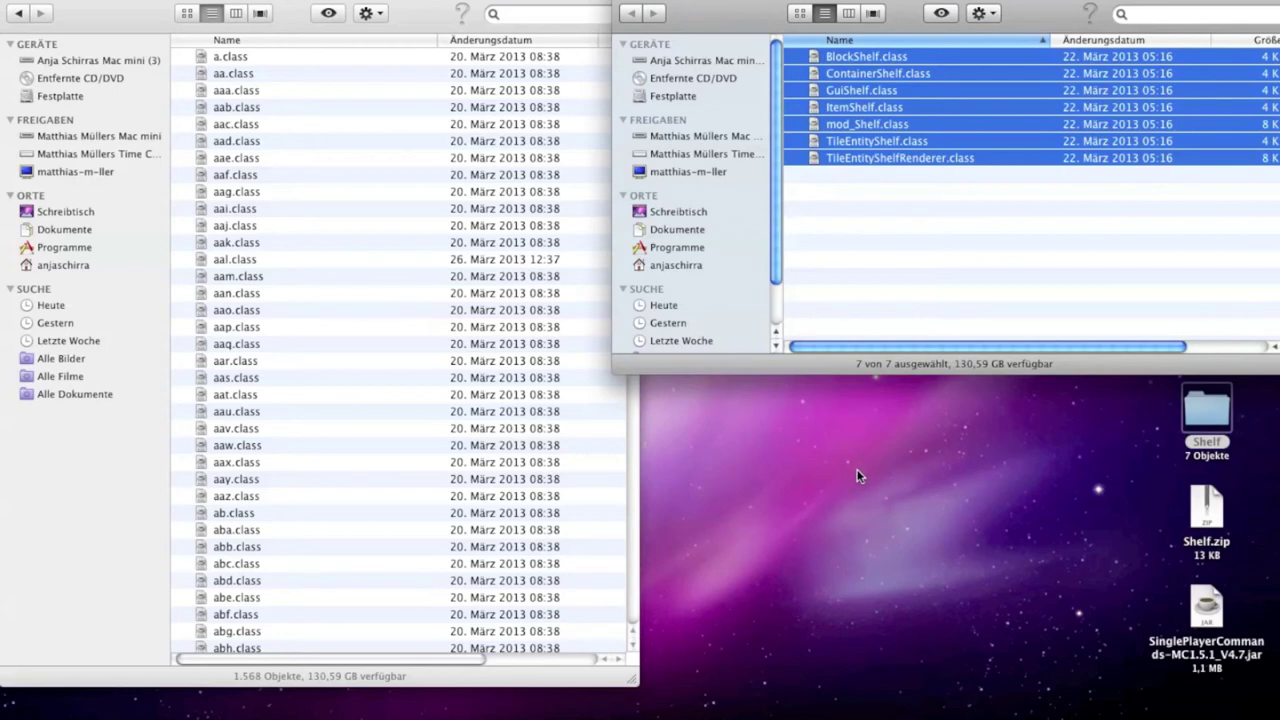
left_click(115, 3)
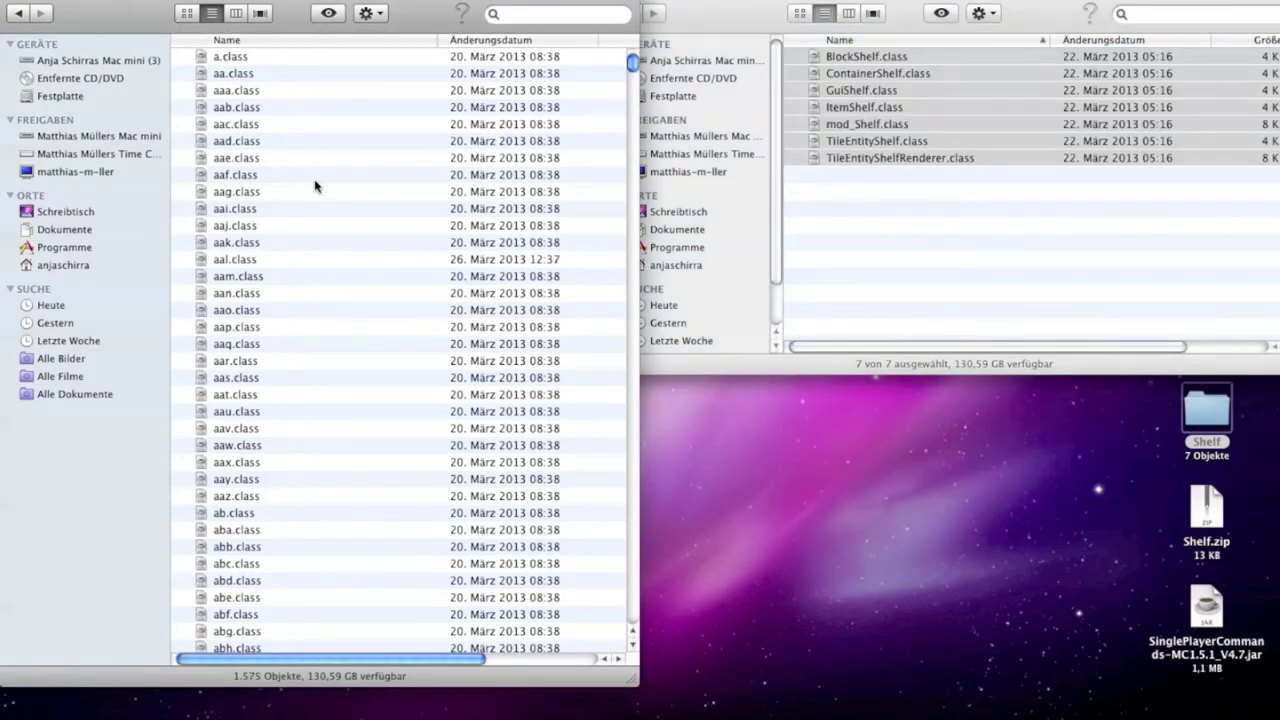
scroll(391, 231, "down", 10)
scroll(420, 220, "up", 10)
key("super+w")
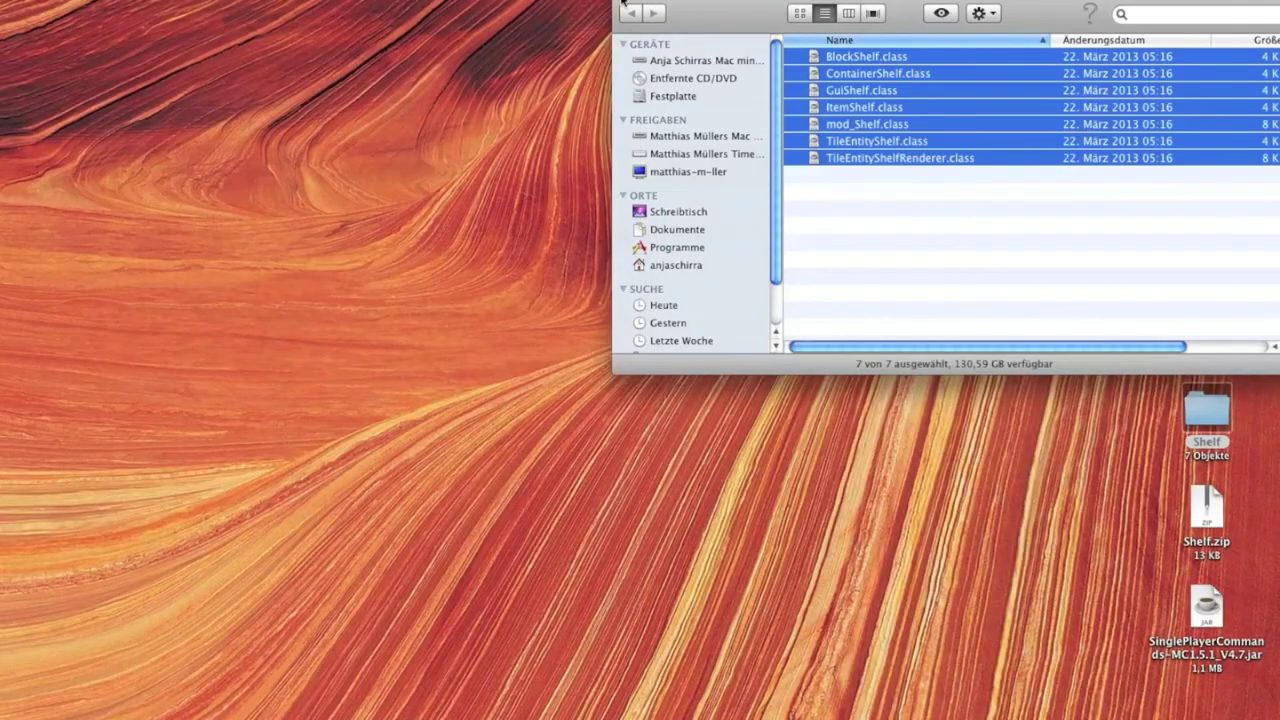
left_click(622, 4)
left_click(598, 330)
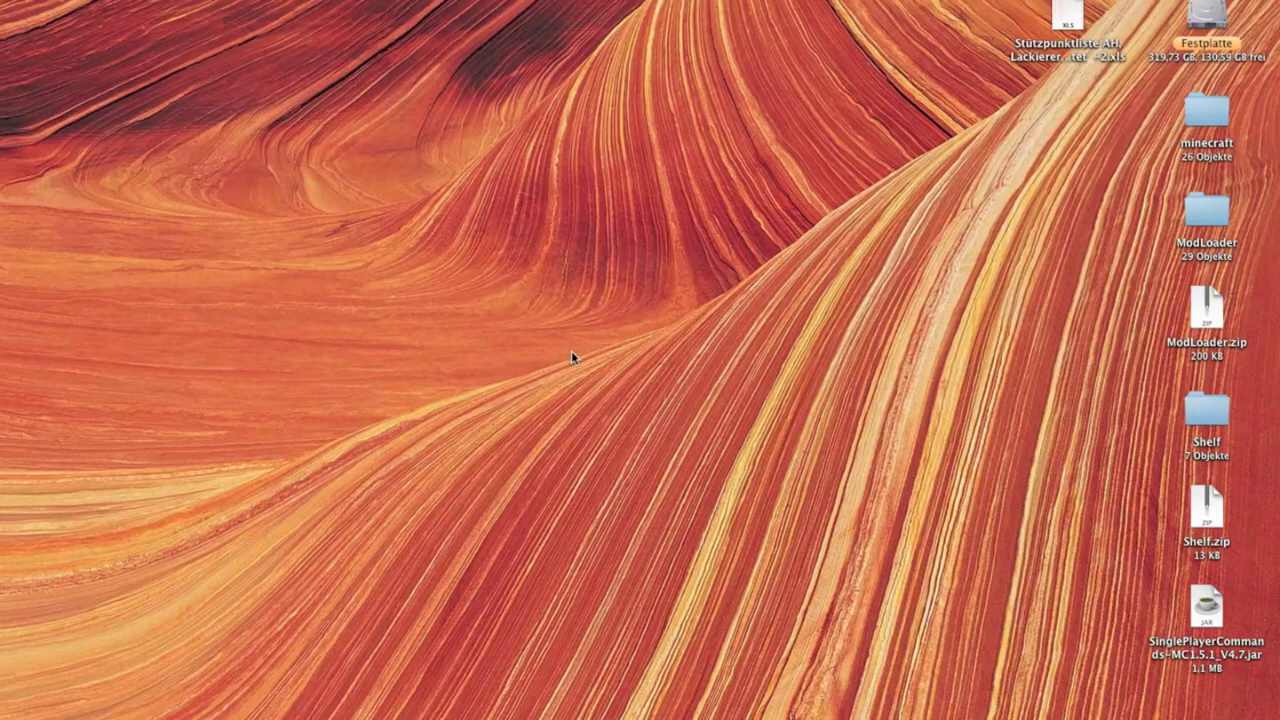